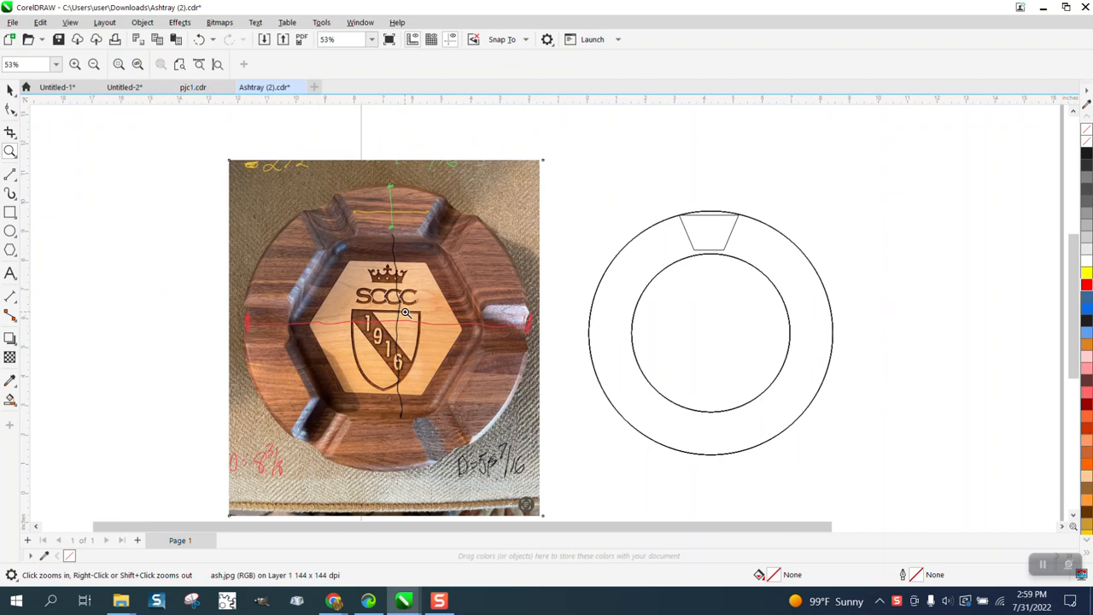
Step: Deselect the photo and set the horizontal and vertical duplicate distance to 0 inches
{"action": "scroll", "coordinate": [407, 314], "scroll_direction": "down", "scroll_amount": 1}
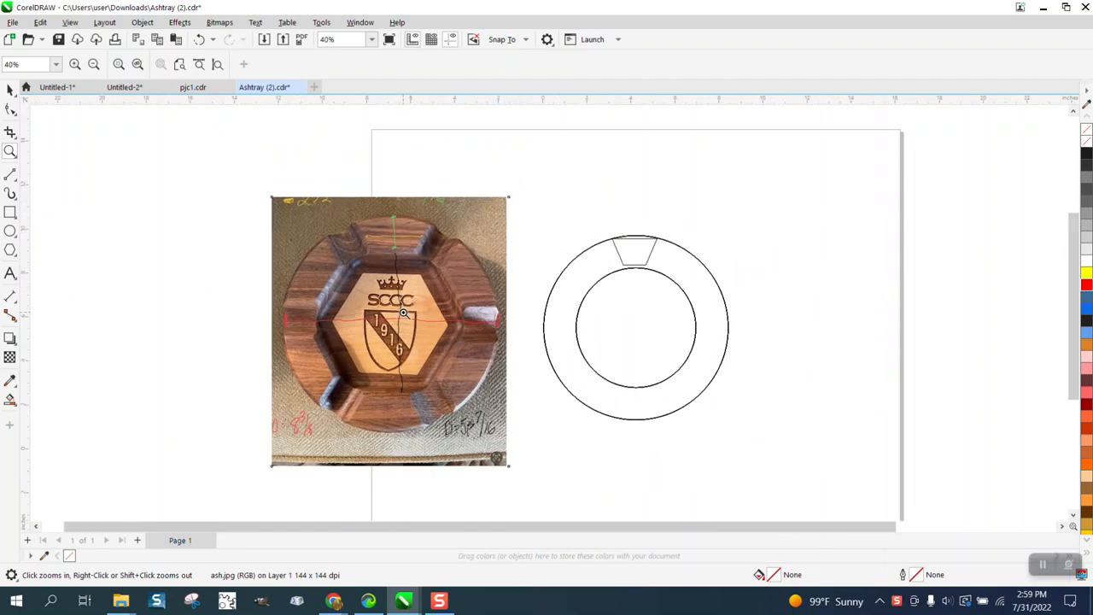
{"action": "scroll", "coordinate": [403, 314], "scroll_direction": "down", "scroll_amount": 1}
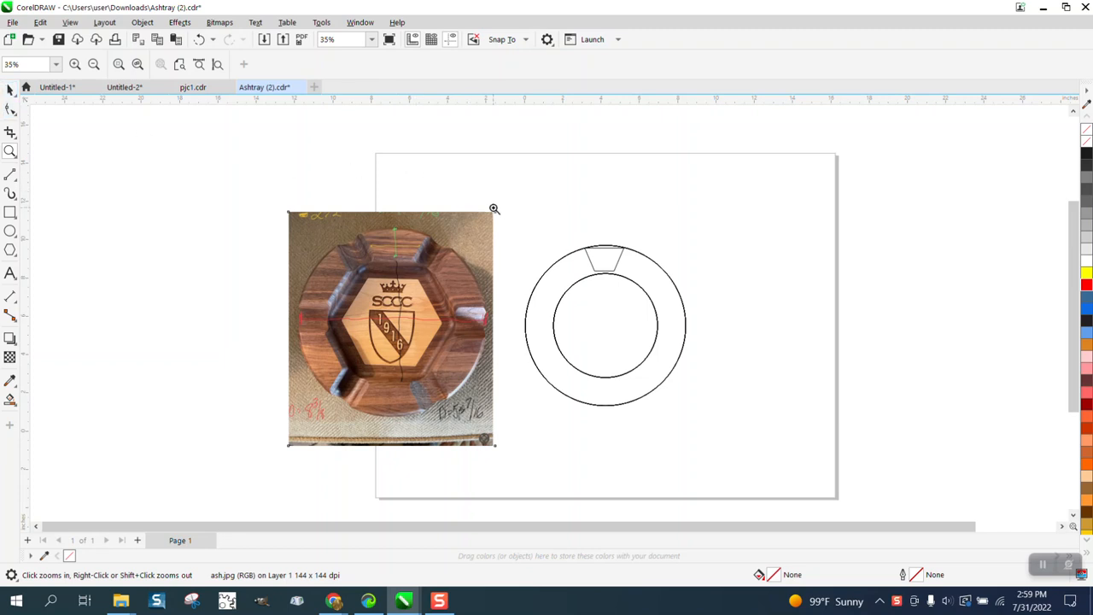
{"action": "left_click", "coordinate": [10, 91]}
{"action": "left_click", "coordinate": [558, 125]}
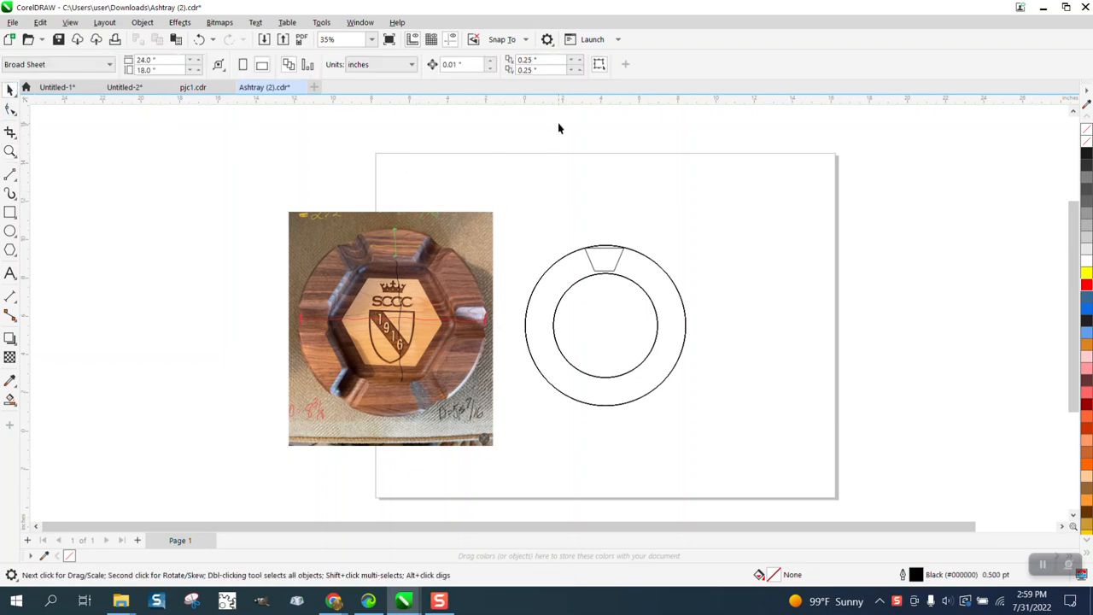
{"action": "left_click_drag", "start_coordinate": [543, 59], "coordinate": [465, 63]}
{"action": "type", "text": "0"}
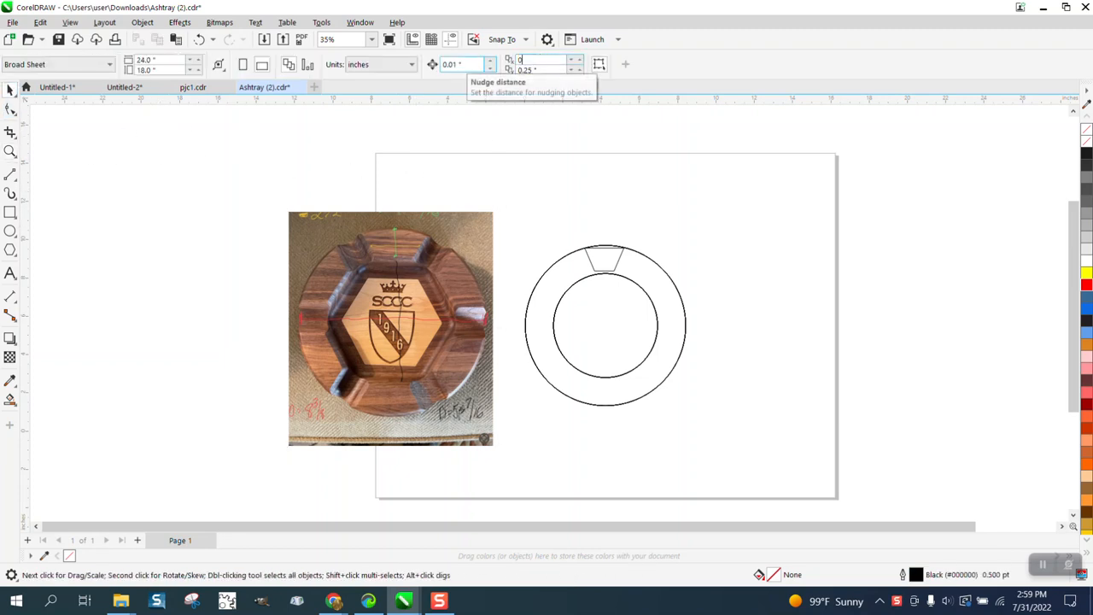
{"action": "key", "text": "Tab"}
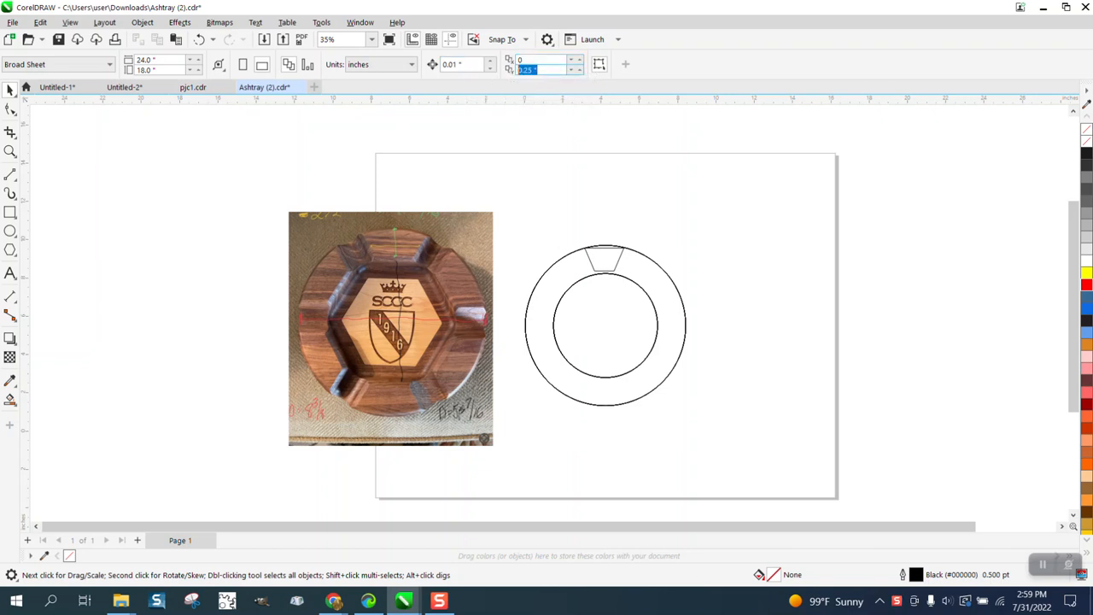
{"action": "type", "text": "0"}
{"action": "key", "text": "Return"}
Step: Move one outer circle, one inner circle and one trapezoid aside, and delete the duplicates stacked at the original location
{"action": "mouse_move", "coordinate": [515, 209]}
{"action": "left_mouse_down"}
{"action": "mouse_move", "coordinate": [605, 382]}
{"action": "mouse_move", "coordinate": [751, 443]}
{"action": "left_mouse_up"}
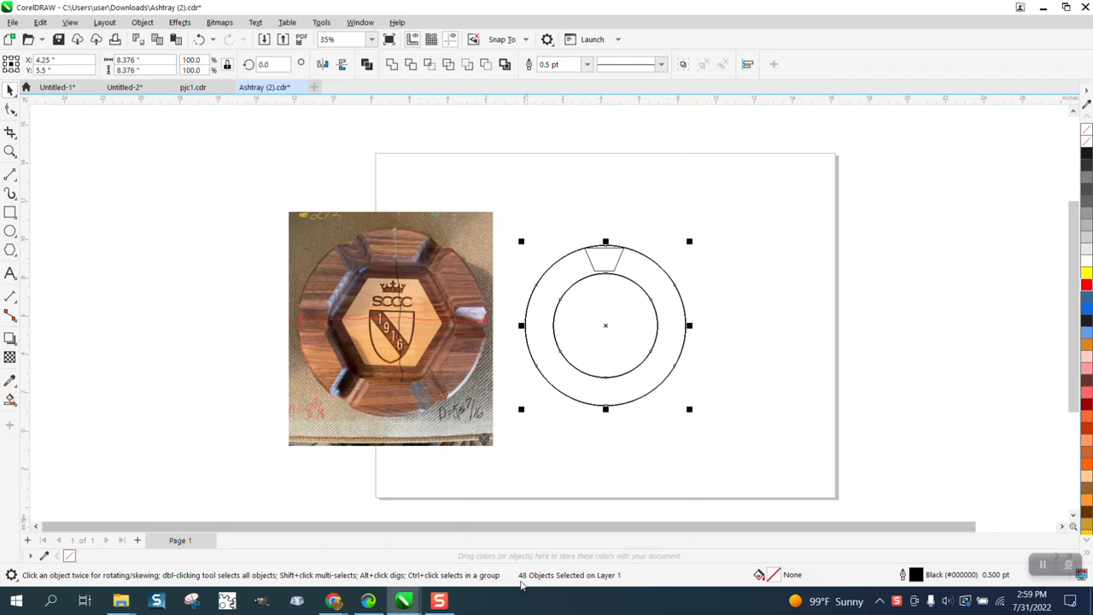
{"action": "left_click", "coordinate": [691, 432]}
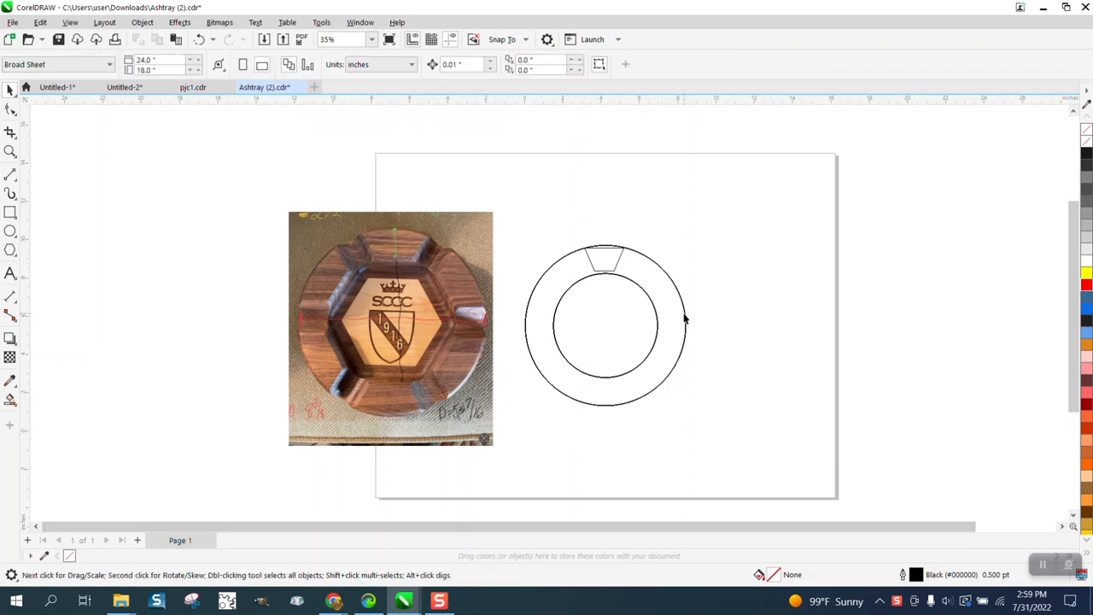
{"action": "left_click_drag", "start_coordinate": [685, 318], "coordinate": [930, 319]}
{"action": "left_click_drag", "start_coordinate": [656, 321], "coordinate": [808, 216]}
{"action": "left_click_drag", "start_coordinate": [622, 251], "coordinate": [796, 224]}
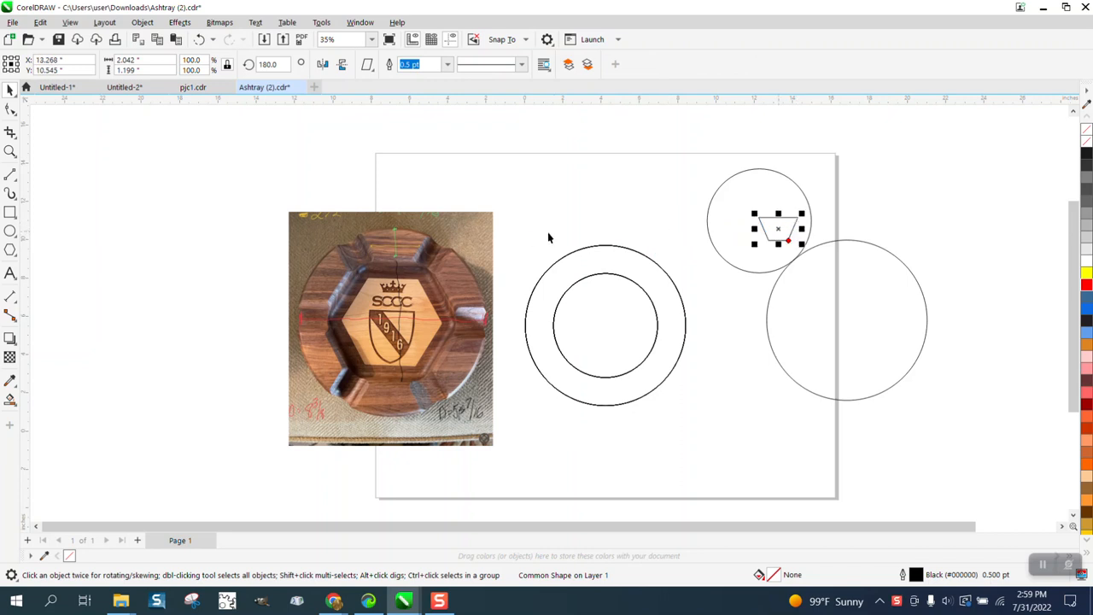
{"action": "left_click_drag", "start_coordinate": [513, 237], "coordinate": [726, 443]}
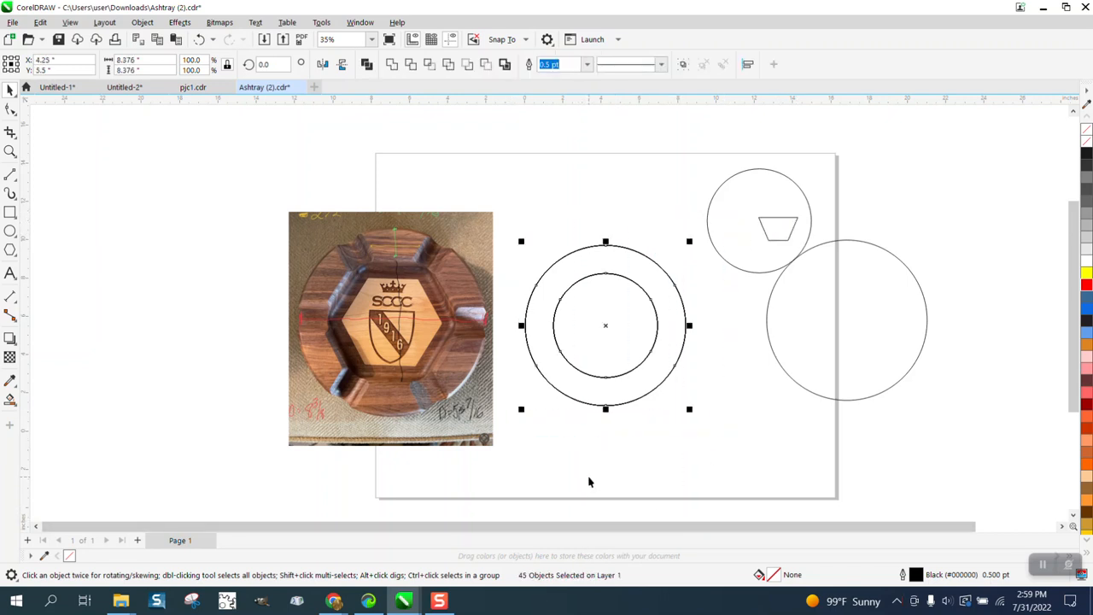
{"action": "key", "text": "Delete"}
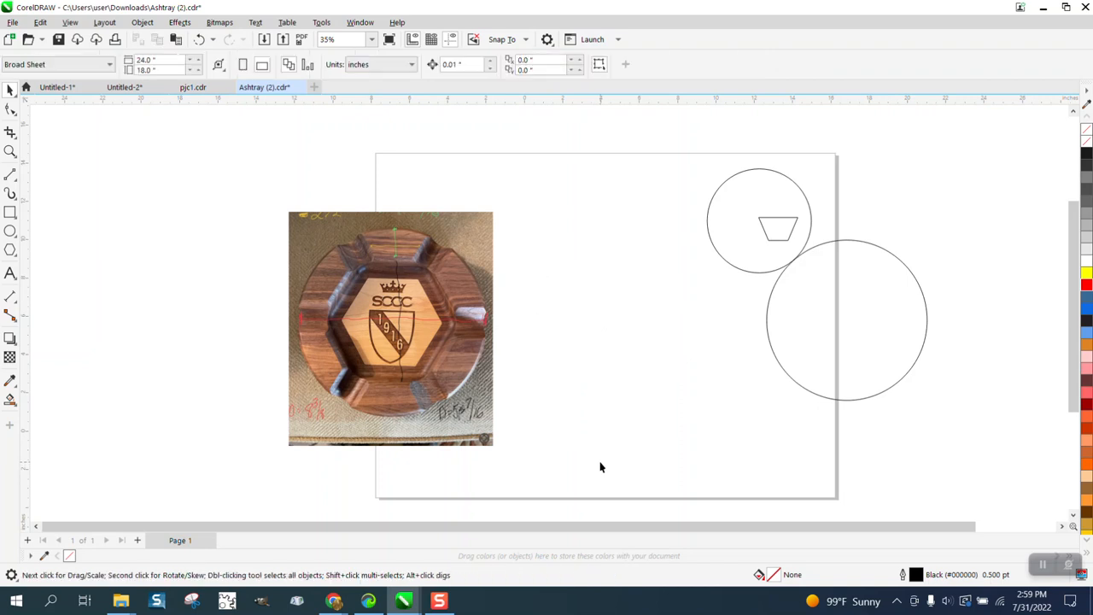
Step: Center the remaining two circles and the trapezoid together on the page
{"action": "left_click_drag", "start_coordinate": [703, 151], "coordinate": [1032, 496]}
{"action": "key", "text": "p"}
{"action": "left_click", "coordinate": [861, 358]}
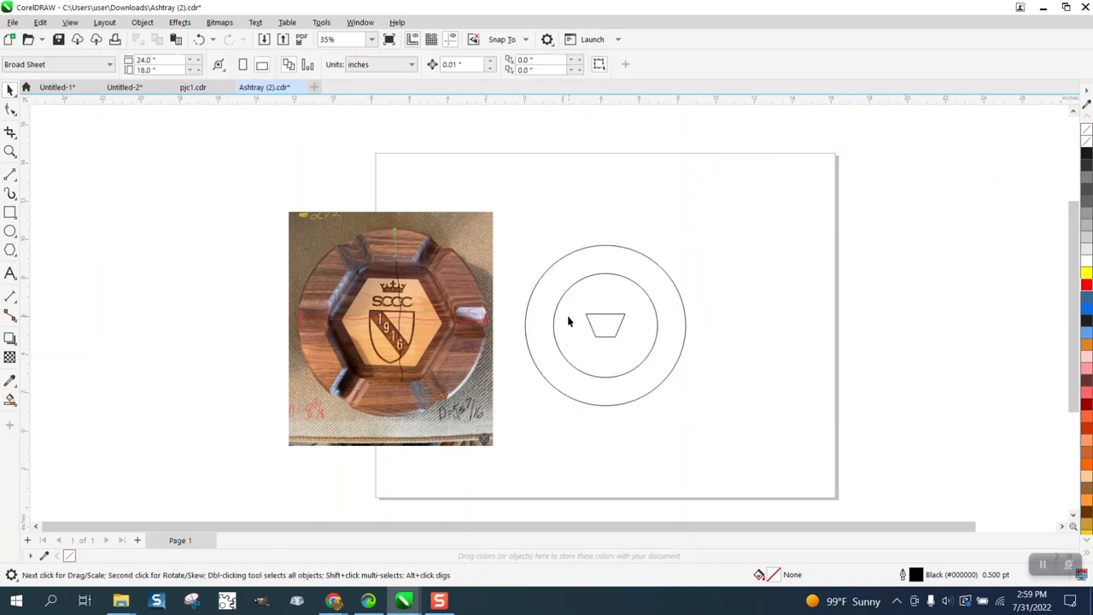
Step: Move the trapezoid out of the circles to the empty upper area and delete it
{"action": "left_click", "coordinate": [611, 321]}
{"action": "left_click_drag", "start_coordinate": [611, 321], "coordinate": [729, 227]}
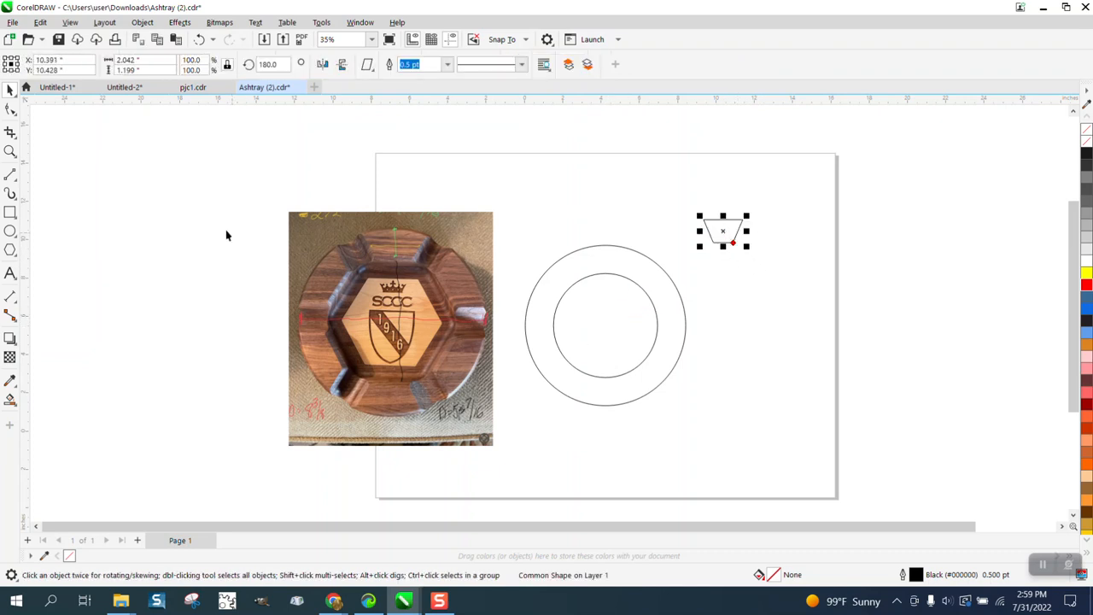
{"action": "left_click", "coordinate": [11, 151]}
{"action": "left_click_drag", "start_coordinate": [700, 207], "coordinate": [813, 277]}
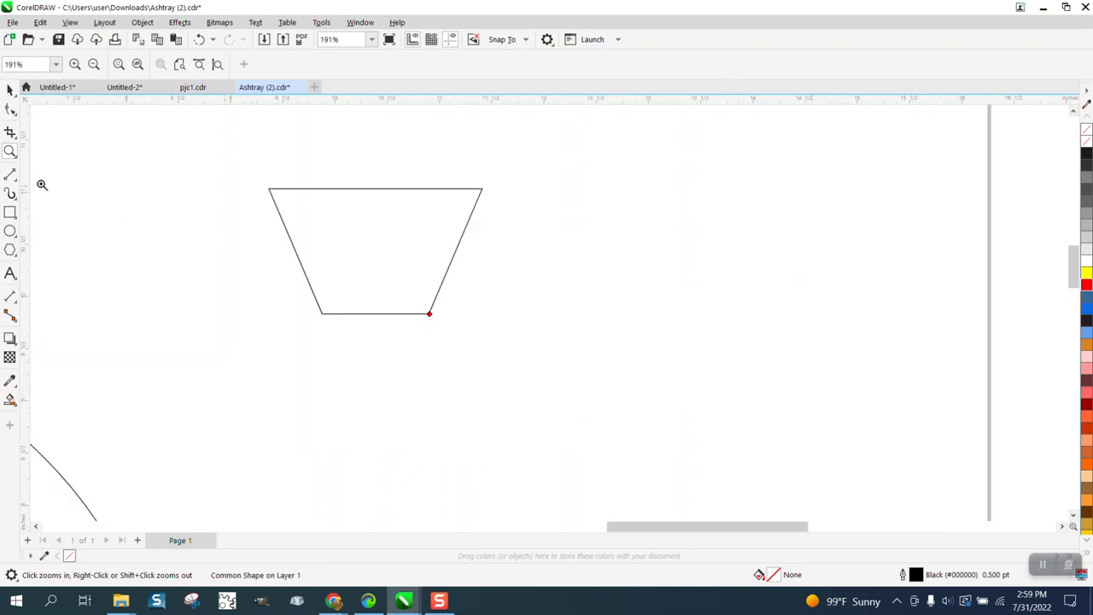
{"action": "left_click", "coordinate": [11, 108]}
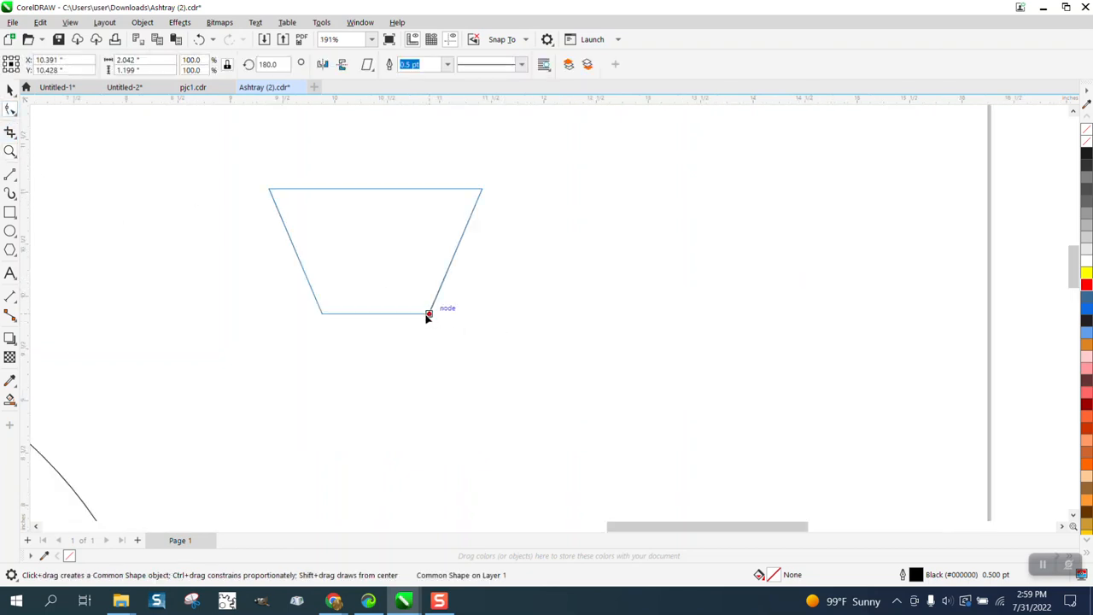
{"action": "mouse_move", "coordinate": [428, 316]}
{"action": "left_mouse_down"}
{"action": "mouse_move", "coordinate": [407, 316]}
{"action": "mouse_move", "coordinate": [441, 302]}
{"action": "mouse_move", "coordinate": [428, 316]}
{"action": "left_mouse_up"}
{"action": "left_click", "coordinate": [10, 89]}
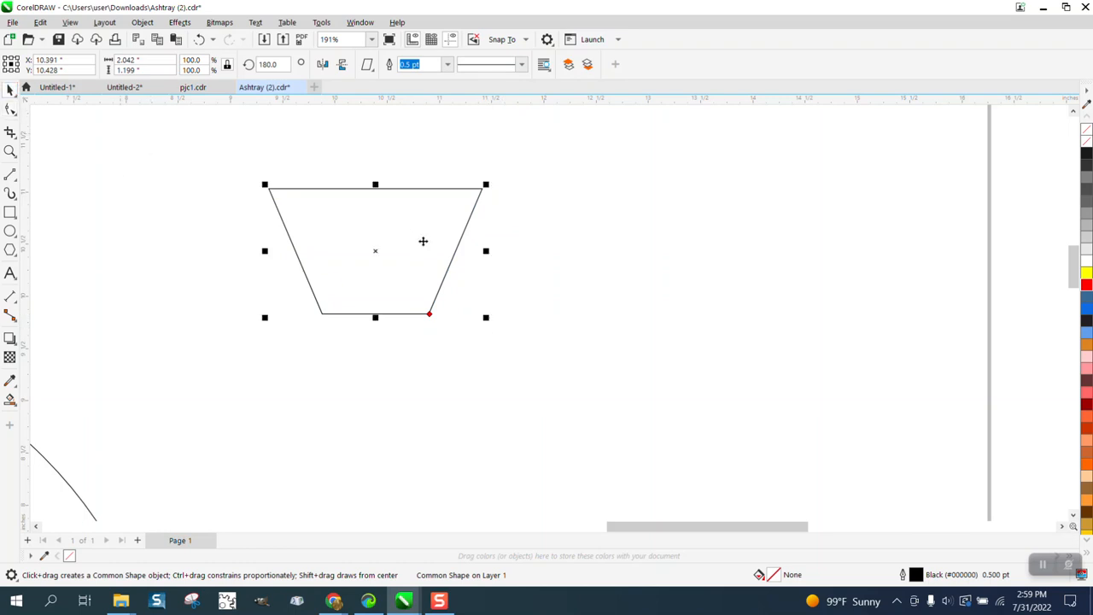
{"action": "key", "text": "Delete"}
Step: Set the nudge distance to 12 inches
{"action": "scroll", "coordinate": [420, 307], "scroll_direction": "down", "scroll_amount": 6}
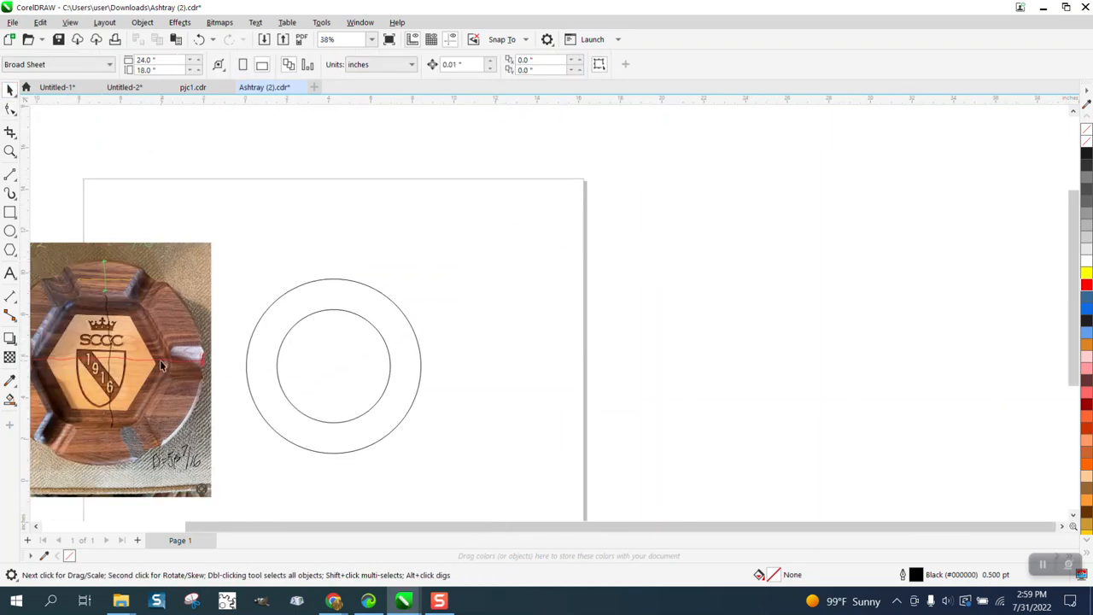
{"action": "scroll", "coordinate": [261, 304], "scroll_direction": "down", "scroll_amount": 1}
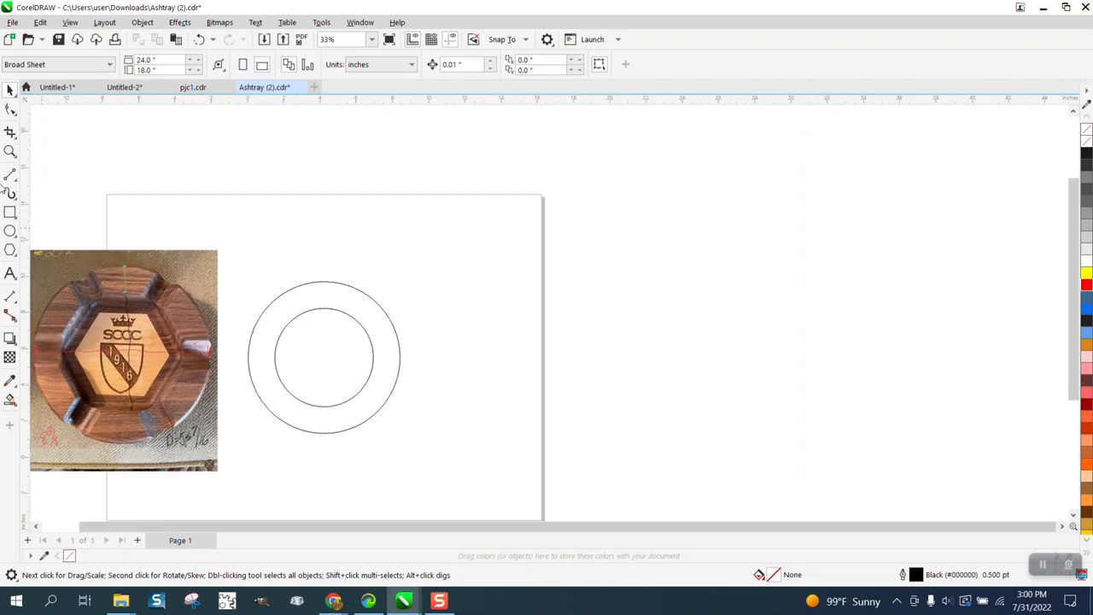
{"action": "left_click", "coordinate": [10, 151]}
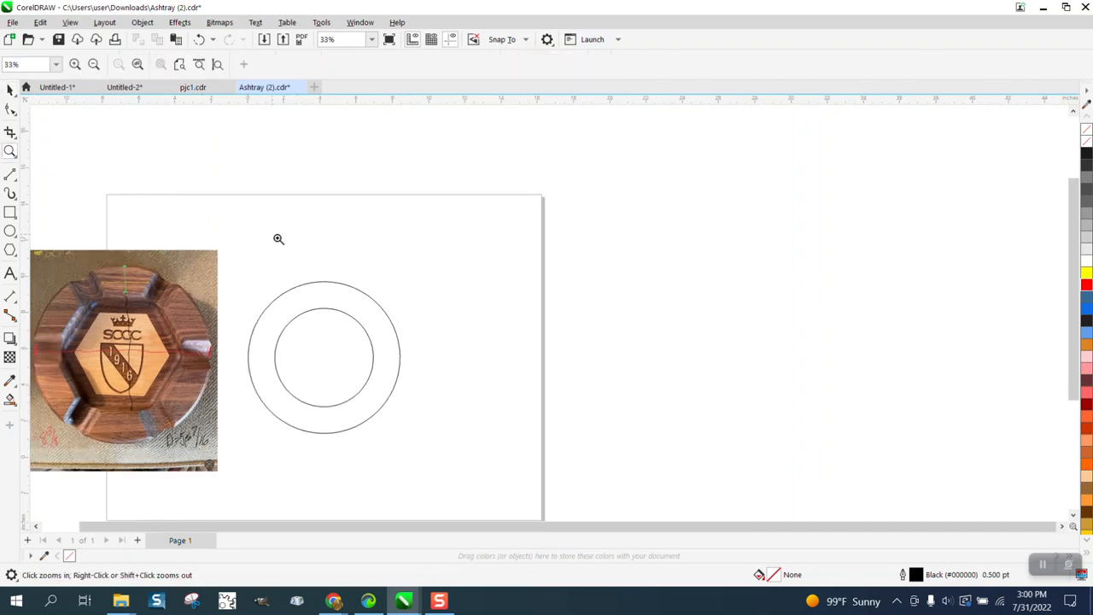
{"action": "left_click", "coordinate": [203, 177]}
{"action": "left_click", "coordinate": [10, 89]}
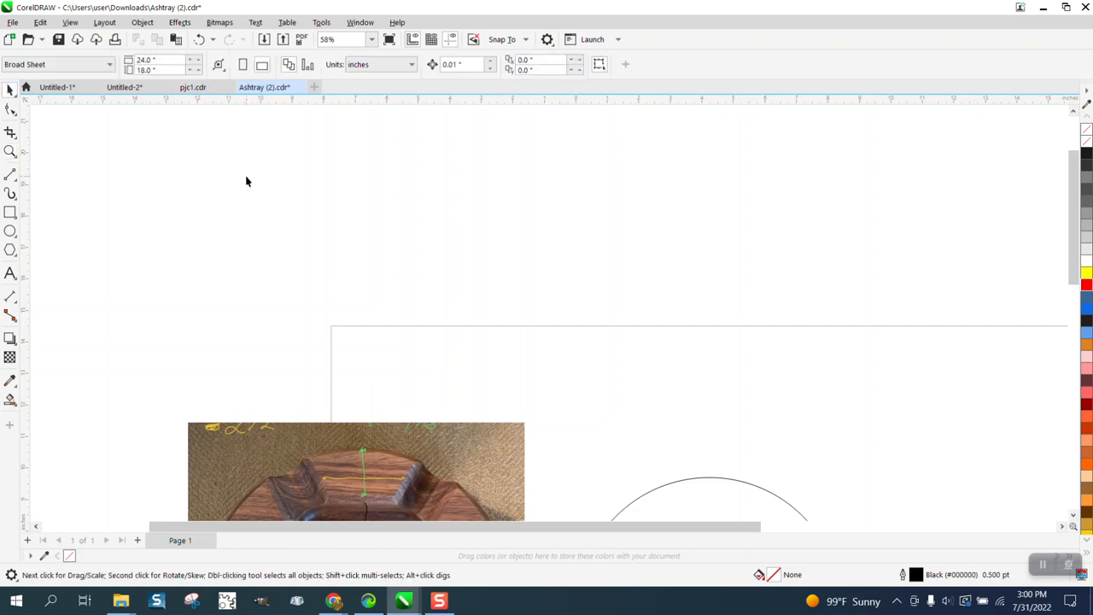
{"action": "left_click", "coordinate": [453, 64]}
{"action": "type", "text": "12"}
{"action": "key", "text": "Return"}
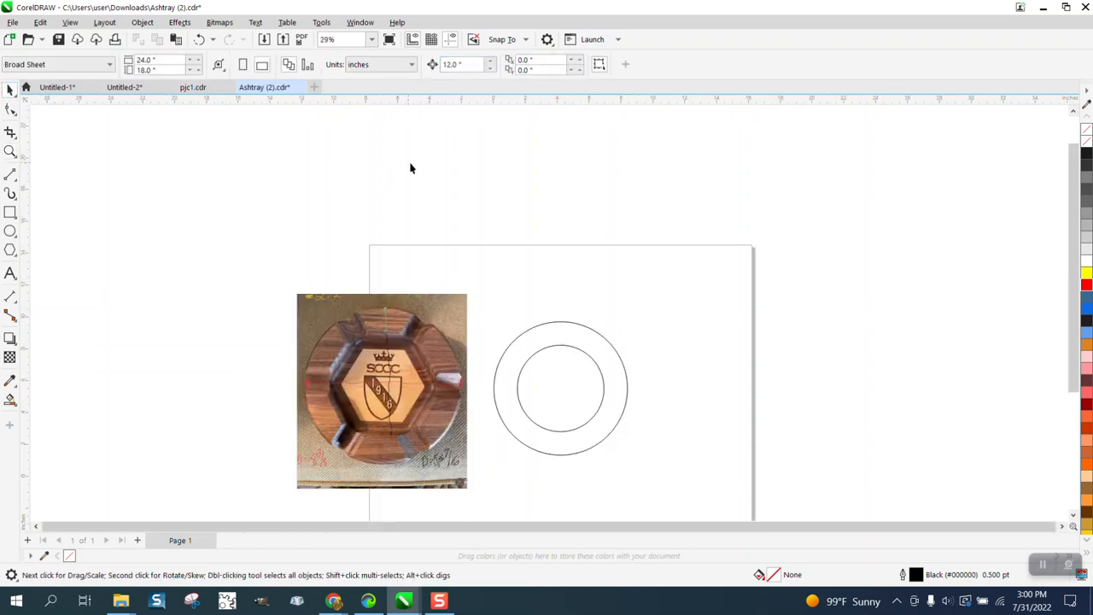
Step: Place a copy of both concentric circles 12 inches to the right, with one pair kept at the page center
{"action": "scroll", "coordinate": [415, 162], "scroll_direction": "down", "scroll_amount": 3}
{"action": "left_click_drag", "start_coordinate": [489, 293], "coordinate": [668, 410]}
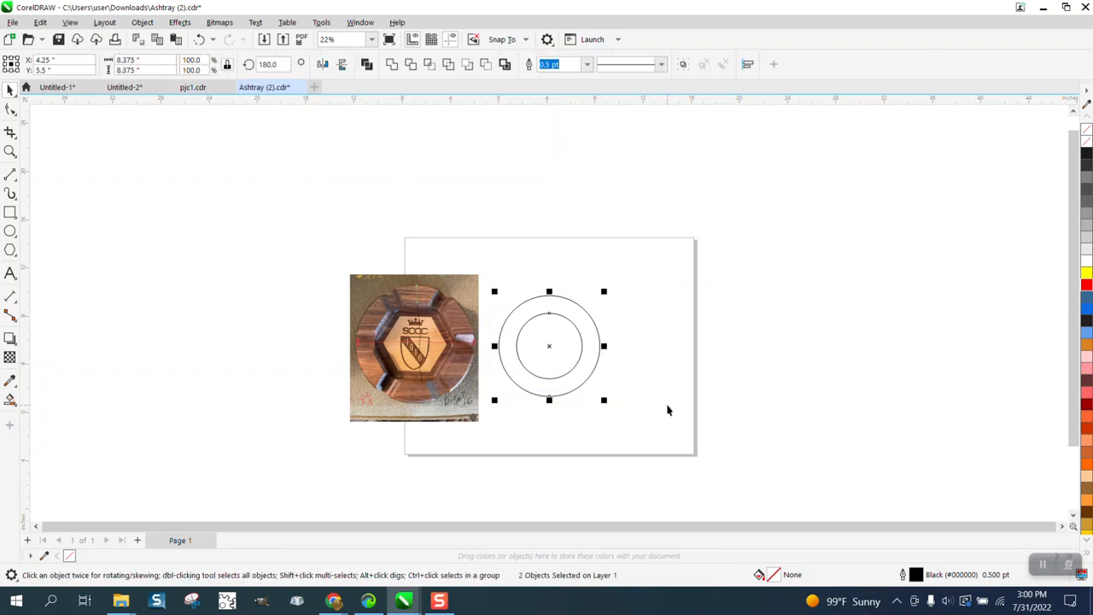
{"action": "key", "text": "Right"}
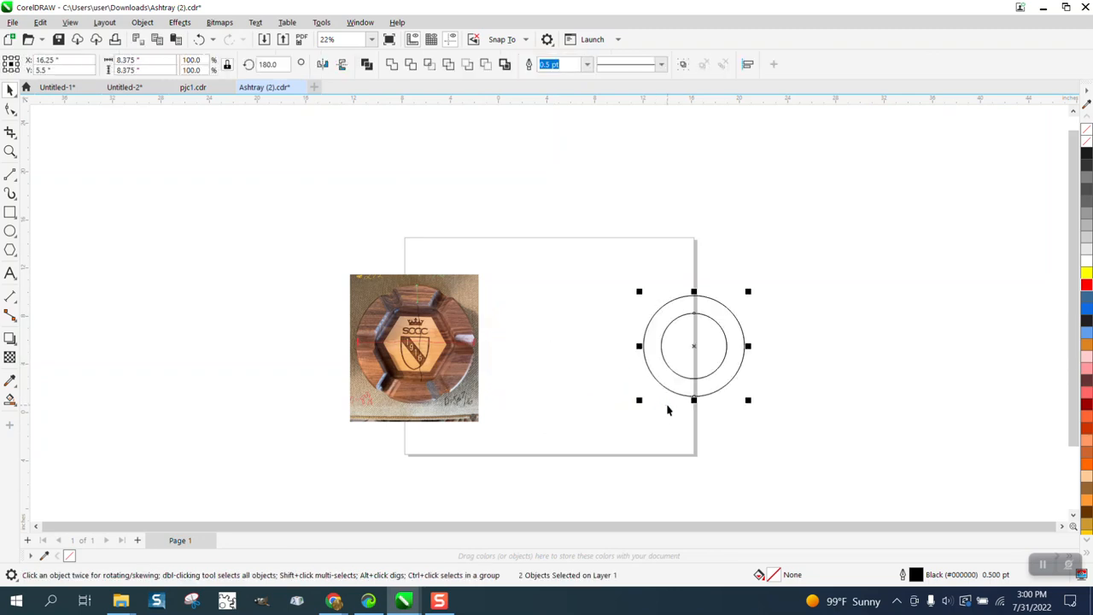
{"action": "key", "text": "Left"}
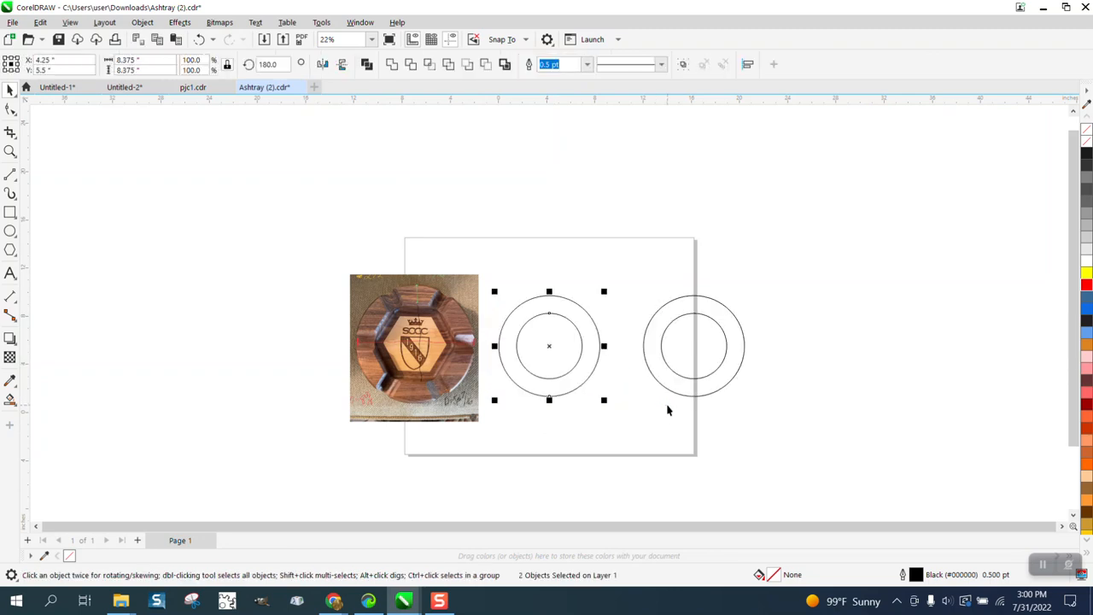
Step: Delete the inner circle at the page center and give the outer circle there a yellow outline
{"action": "left_click", "coordinate": [605, 311]}
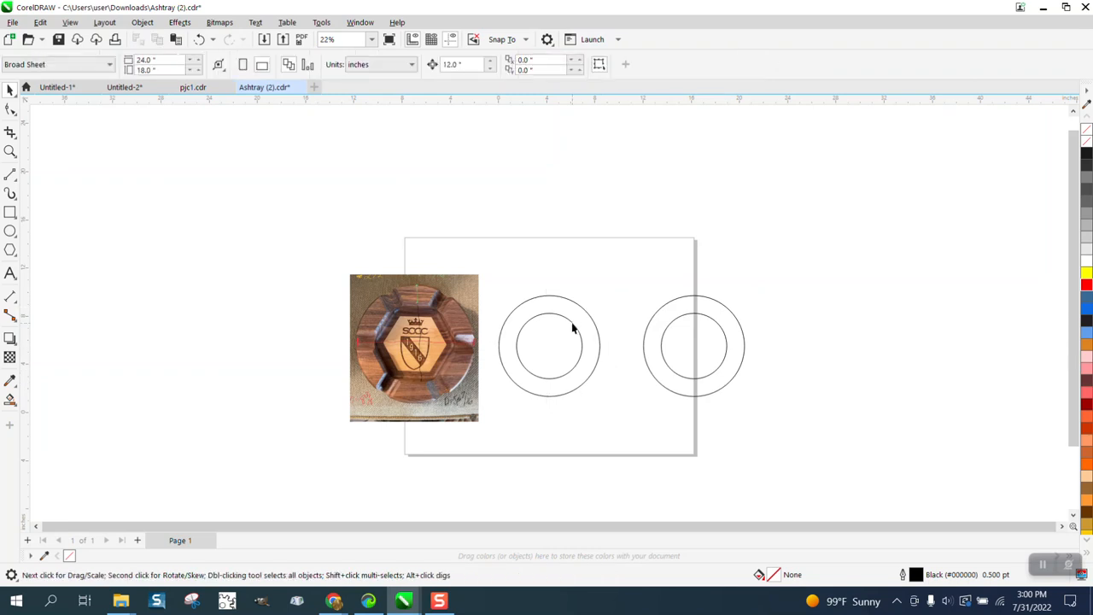
{"action": "left_click", "coordinate": [572, 321]}
{"action": "key", "text": "Delete"}
{"action": "left_click", "coordinate": [589, 318]}
{"action": "right_click", "coordinate": [1086, 273]}
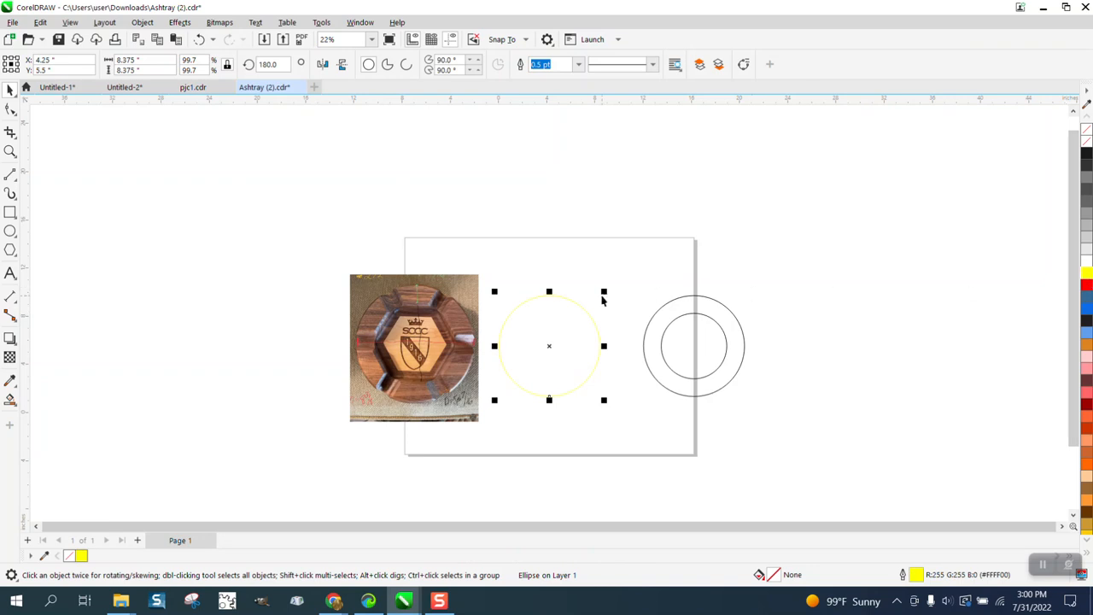
Step: Bring the yellow circle to the front of the page and center the ashtray photo on the page beneath it
{"action": "left_click", "coordinate": [142, 22]}
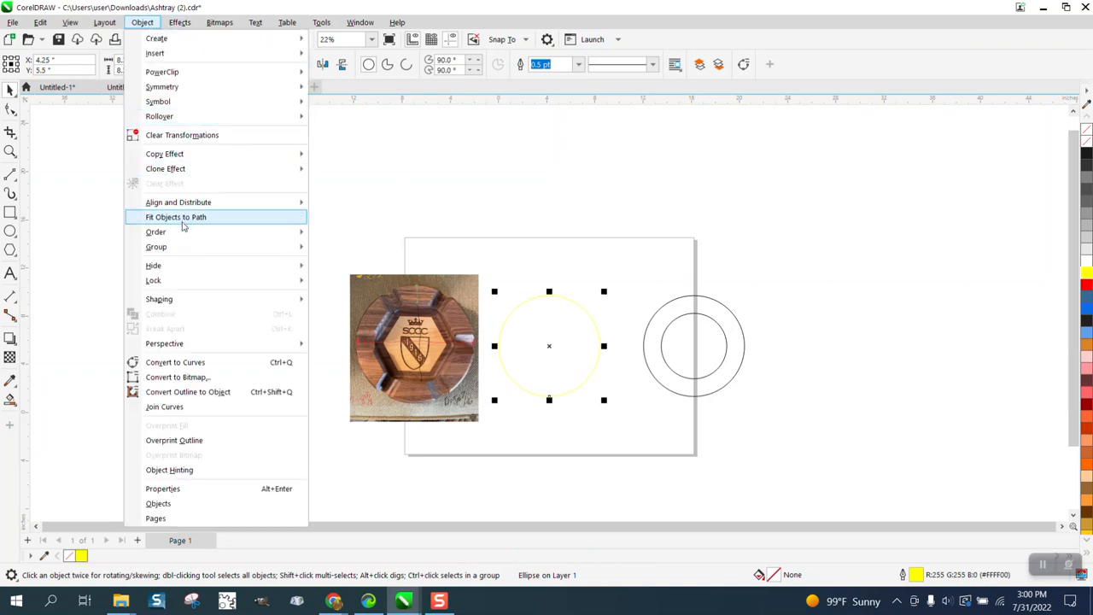
{"action": "mouse_move", "coordinate": [223, 234]}
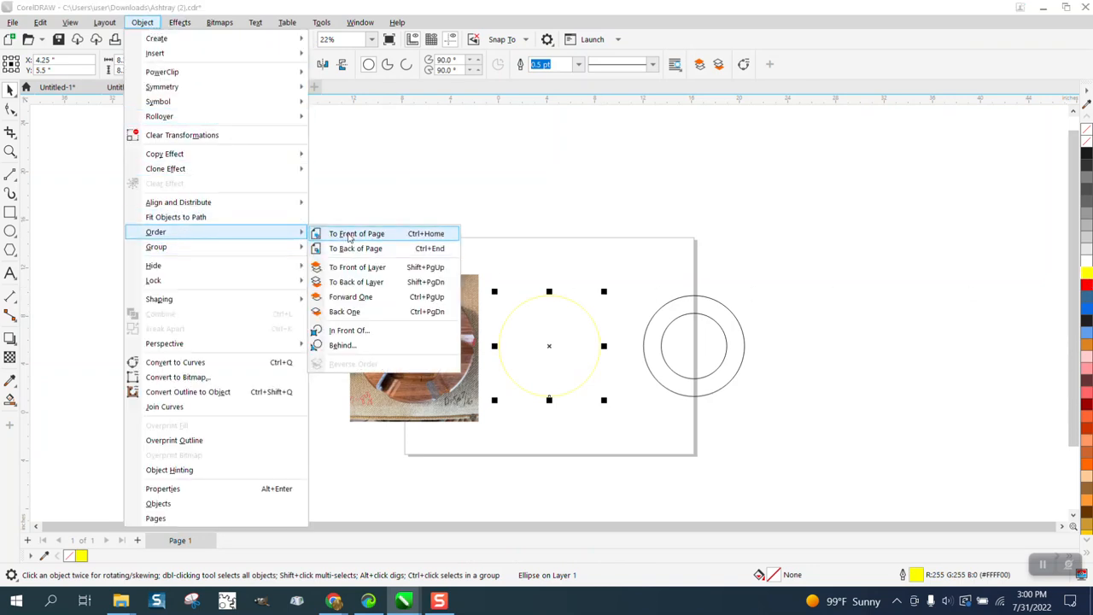
{"action": "left_click", "coordinate": [350, 236]}
{"action": "left_click", "coordinate": [434, 314]}
{"action": "key", "text": "p"}
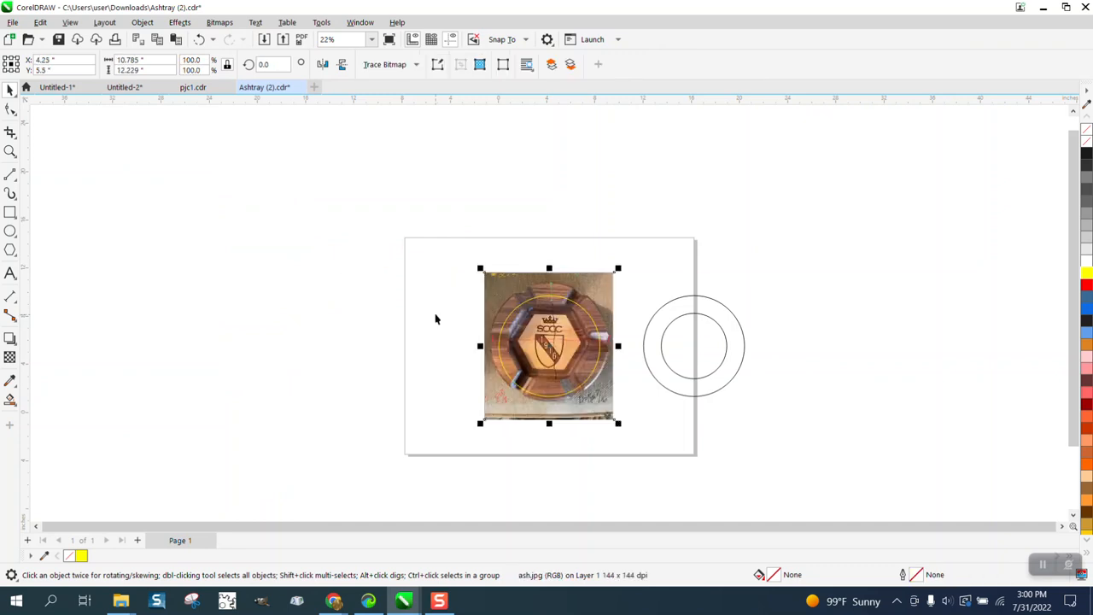
Step: Move the yellow circle 24 inches to the right, off the ashtray photo
{"action": "left_click", "coordinate": [11, 151]}
{"action": "left_click_drag", "start_coordinate": [476, 264], "coordinate": [755, 468]}
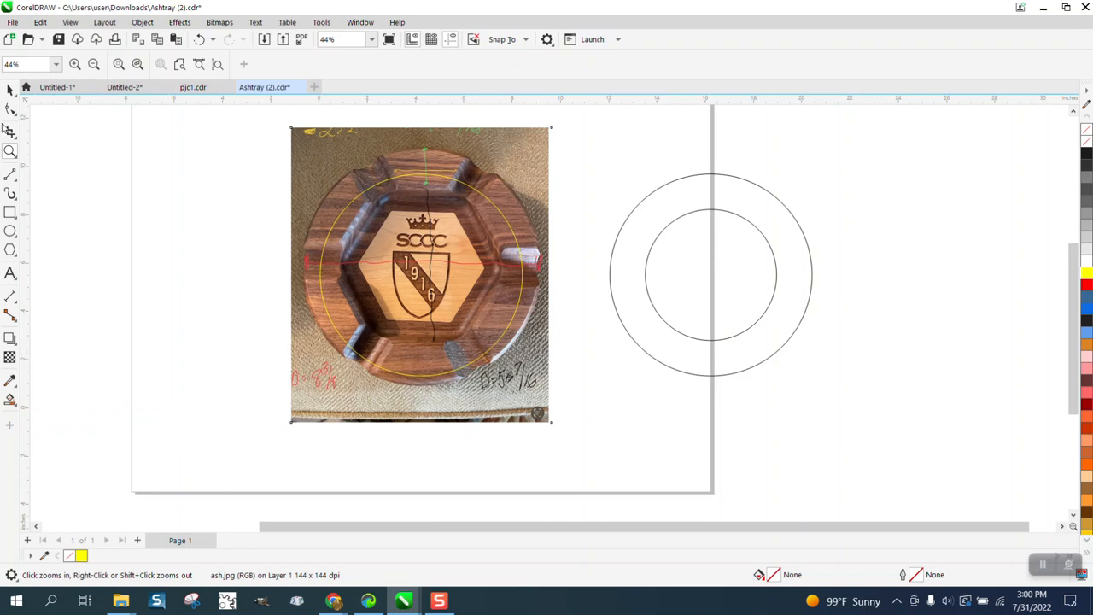
{"action": "left_click", "coordinate": [10, 89]}
{"action": "left_click", "coordinate": [166, 166]}
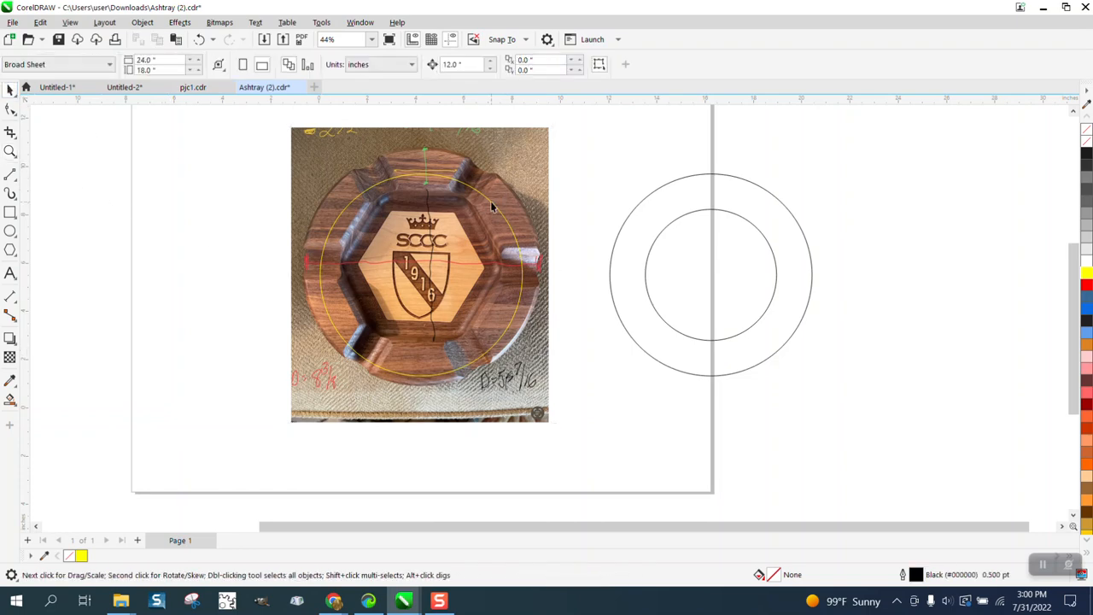
{"action": "left_click", "coordinate": [492, 204]}
{"action": "key", "text": "Right"}
{"action": "key", "text": "Right"}
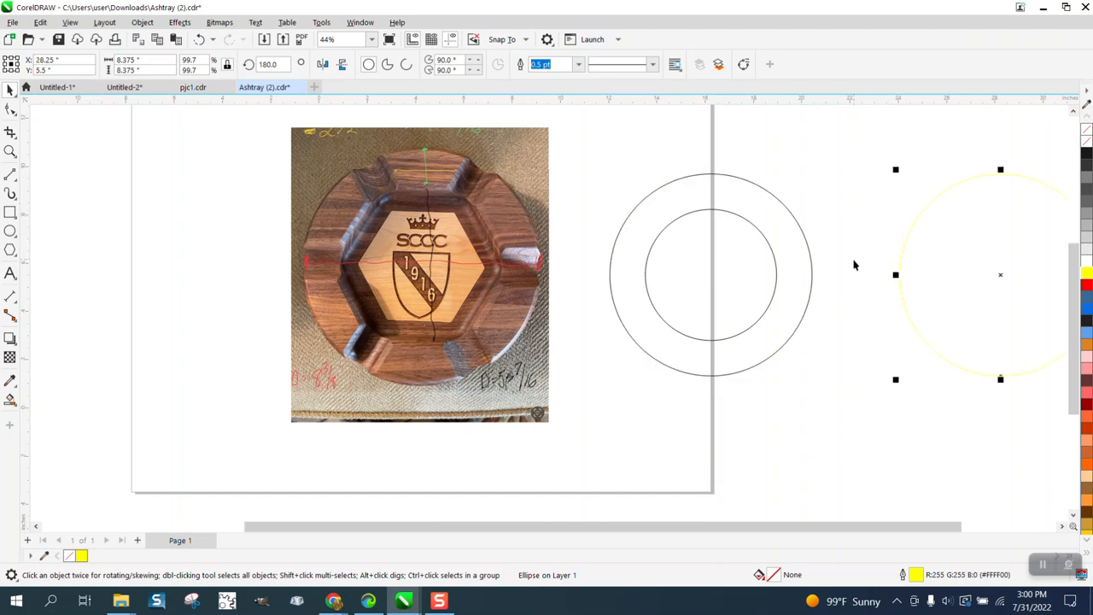
Step: Crop the ashtray photo close to the ashtray's outer edges, to about 9.94 by 9.82 inches
{"action": "left_click", "coordinate": [142, 62]}
{"action": "left_click", "coordinate": [314, 195]}
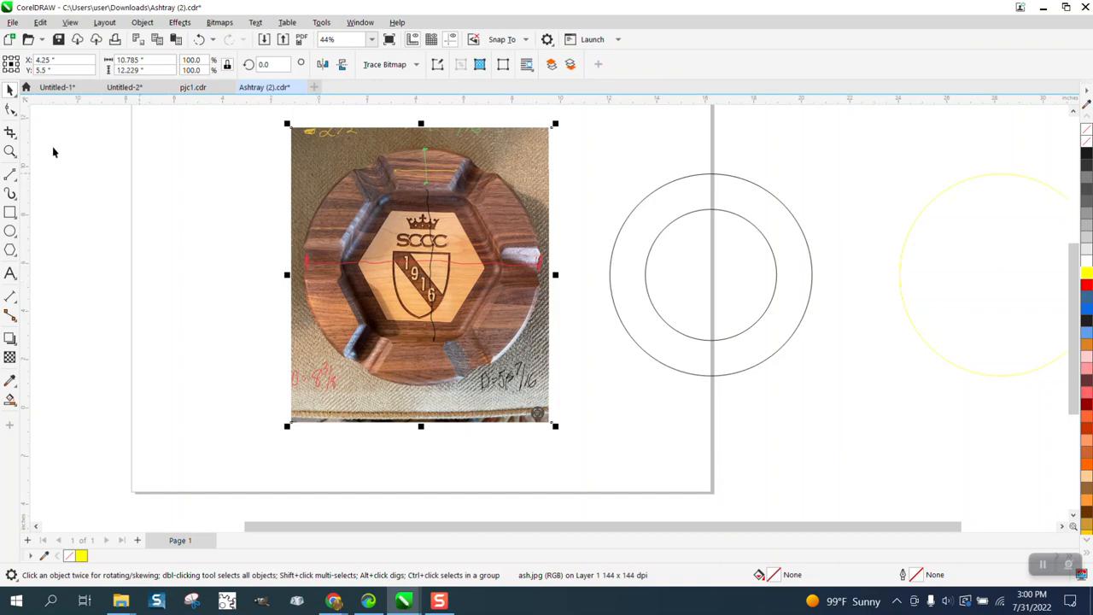
{"action": "left_click", "coordinate": [16, 140]}
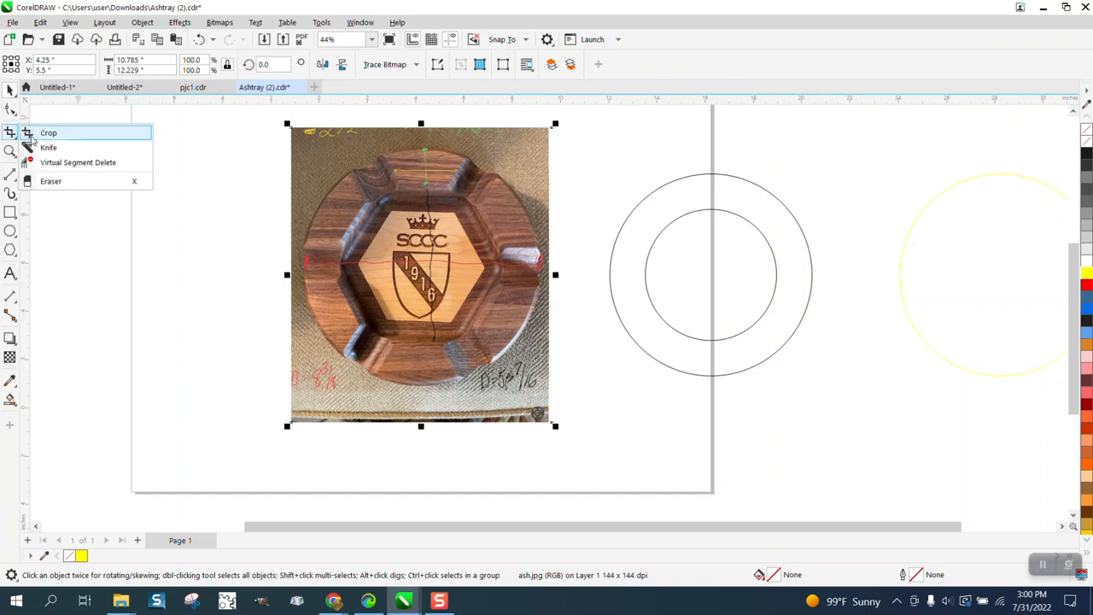
{"action": "left_click", "coordinate": [47, 133]}
{"action": "left_click_drag", "start_coordinate": [309, 158], "coordinate": [540, 386]}
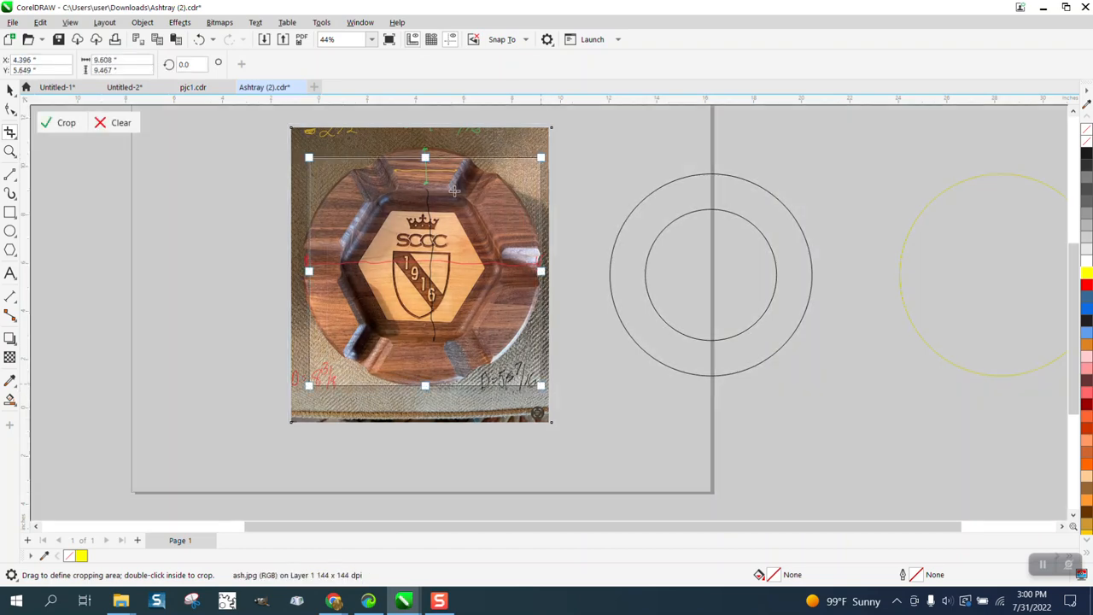
{"action": "left_click_drag", "start_coordinate": [424, 157], "coordinate": [424, 148]}
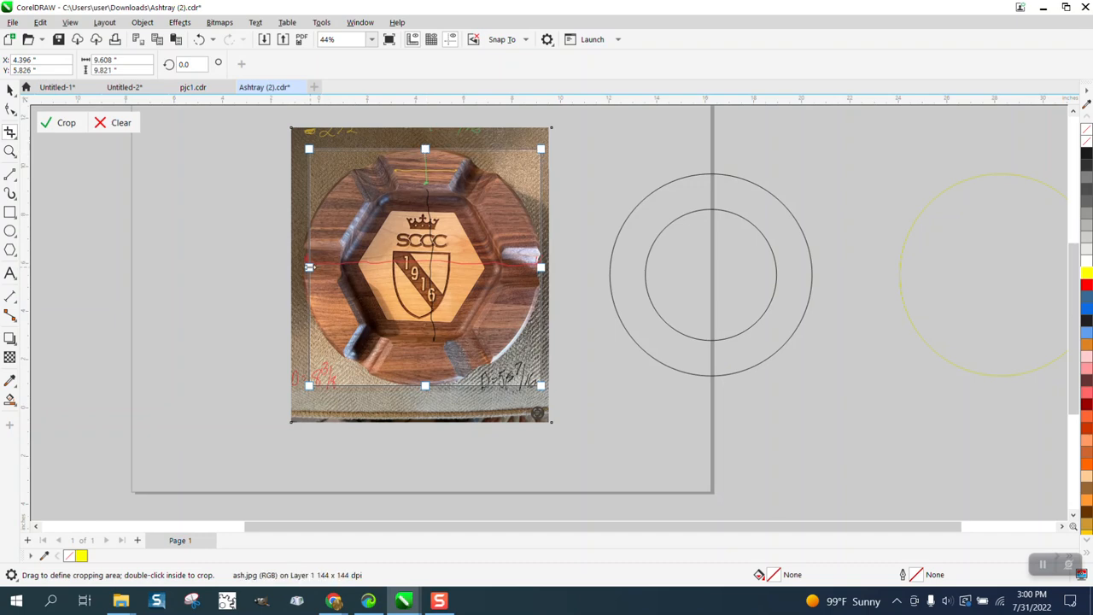
{"action": "left_click_drag", "start_coordinate": [308, 267], "coordinate": [301, 267]}
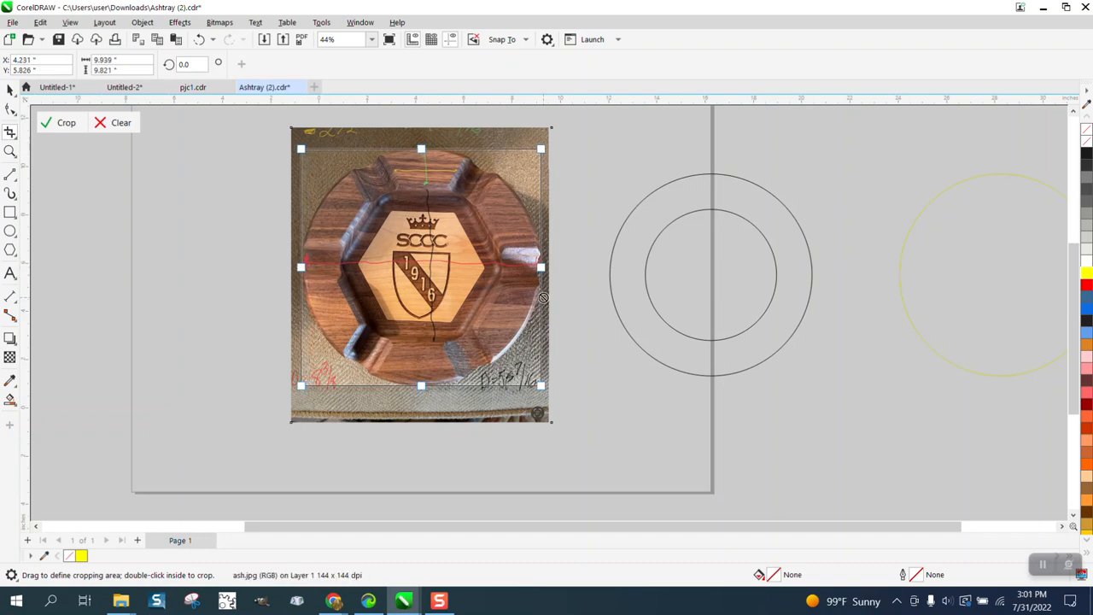
{"action": "left_click", "coordinate": [79, 127]}
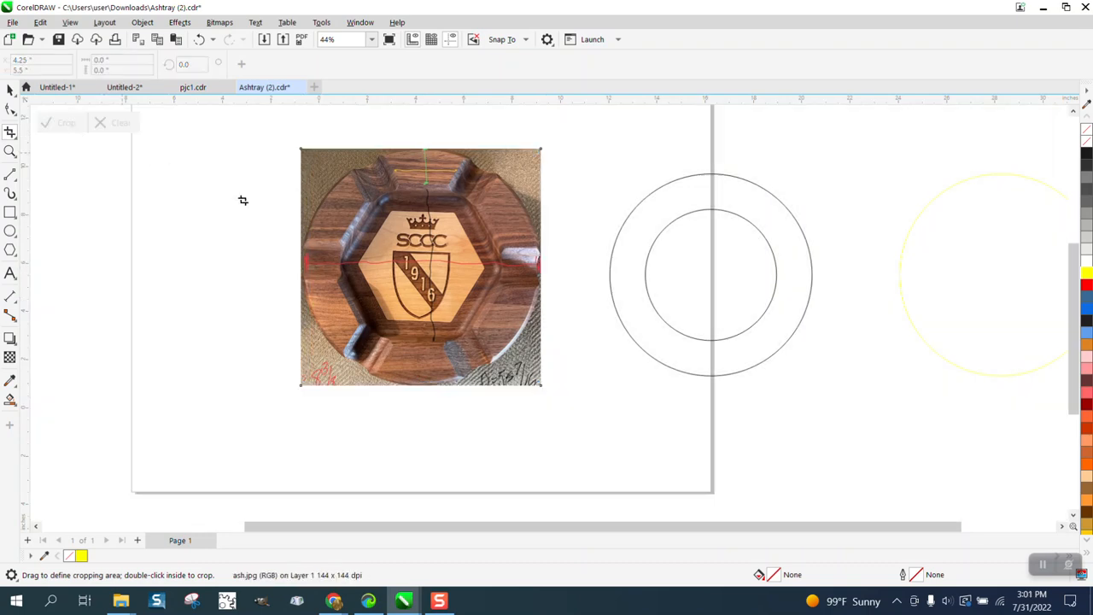
Step: Scale the cropped ashtray photo proportionally to a width of 8.375 inches and center it on the page
{"action": "left_click", "coordinate": [9, 89]}
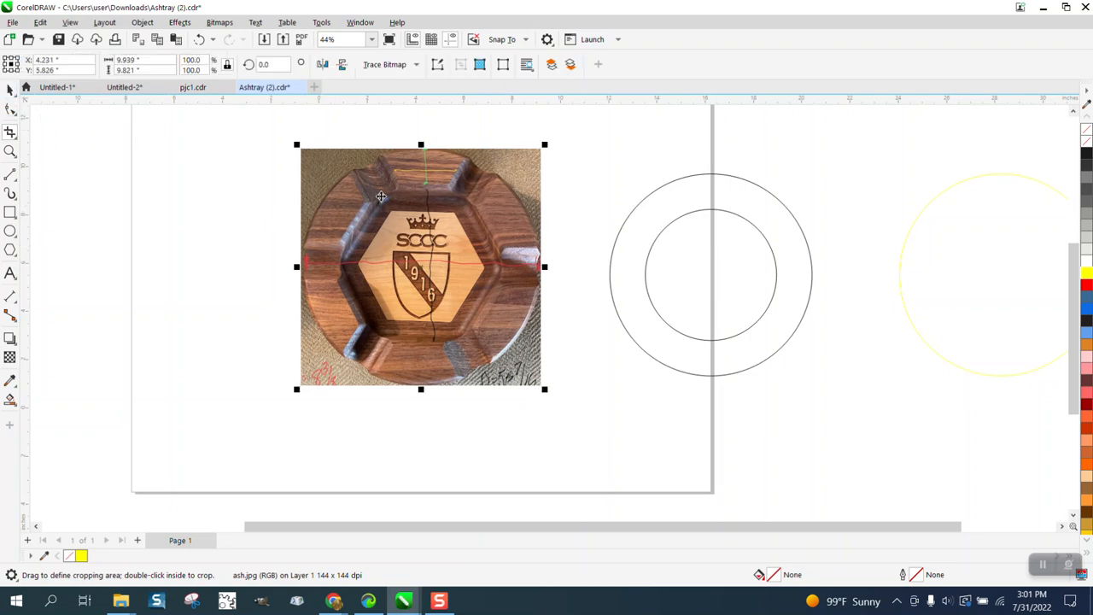
{"action": "left_click_drag", "start_coordinate": [155, 60], "coordinate": [99, 59]}
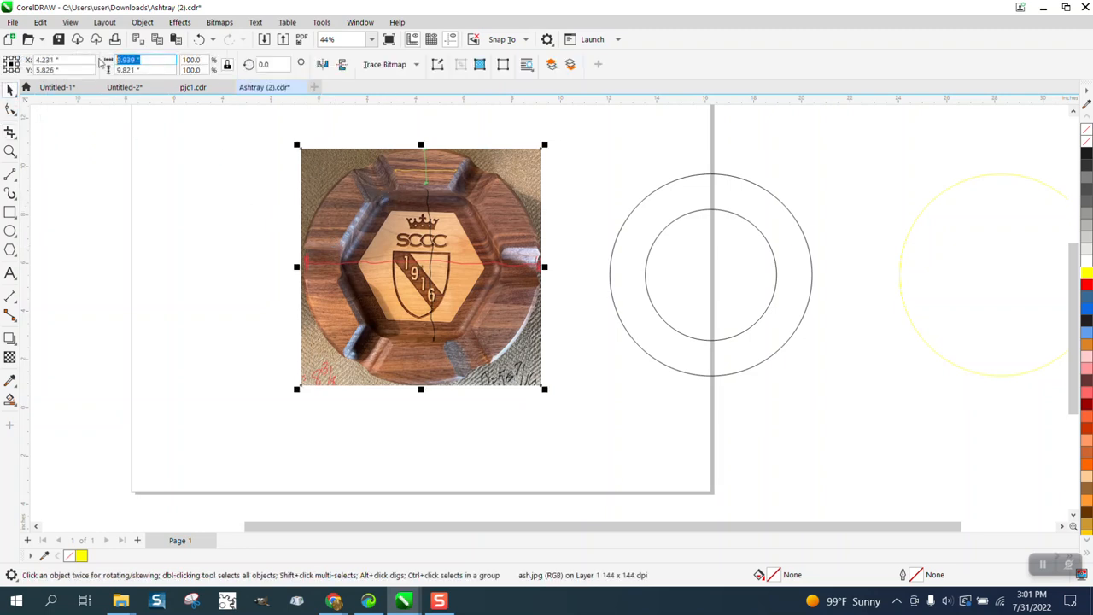
{"action": "type", "text": "9"}
{"action": "key", "text": "Return"}
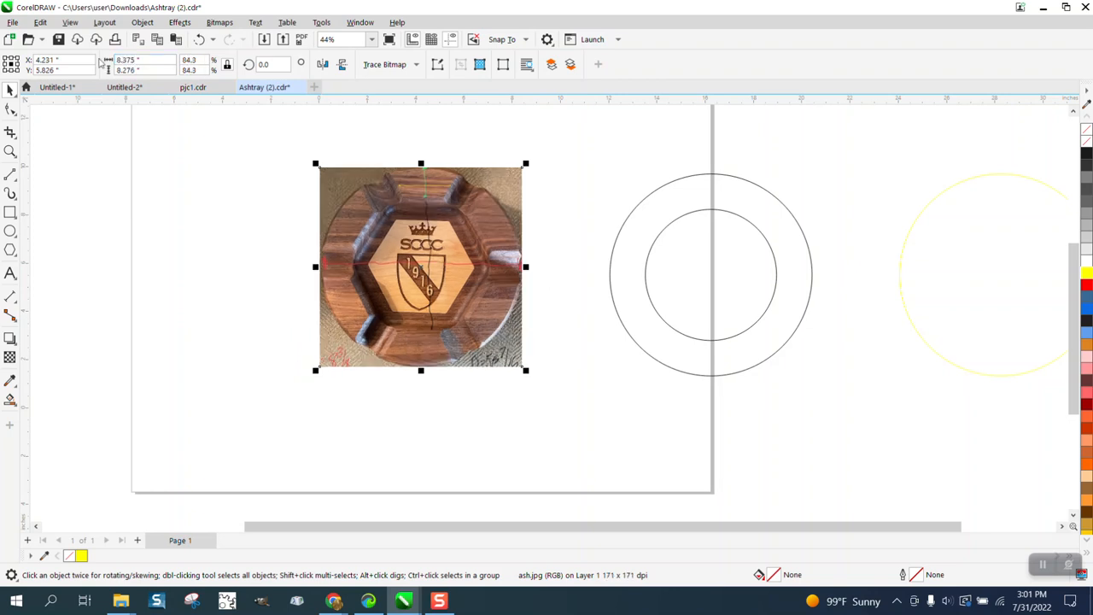
{"action": "key", "text": "p"}
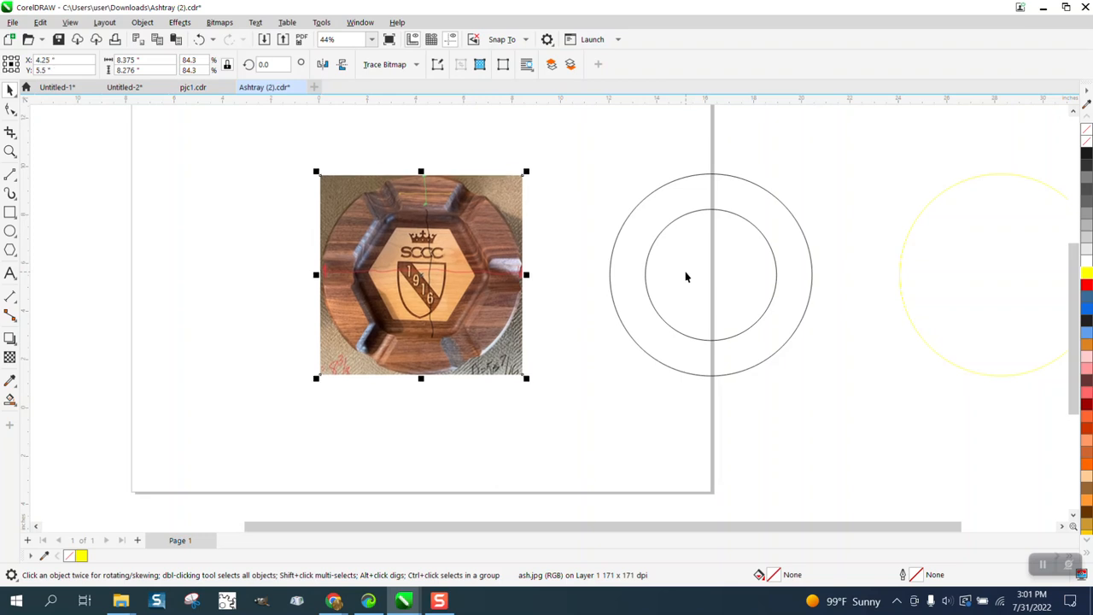
Step: Center the yellow circle on the page over the ashtray photo to compare it with the ashtray's rim, and delete the circle
{"action": "left_click", "coordinate": [994, 280]}
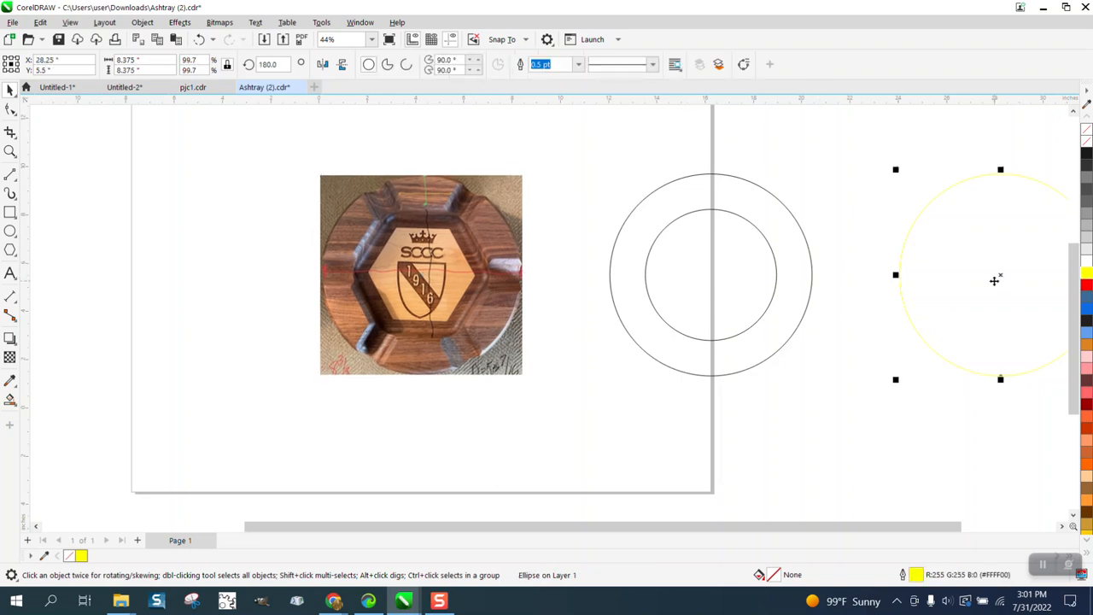
{"action": "key", "text": "p"}
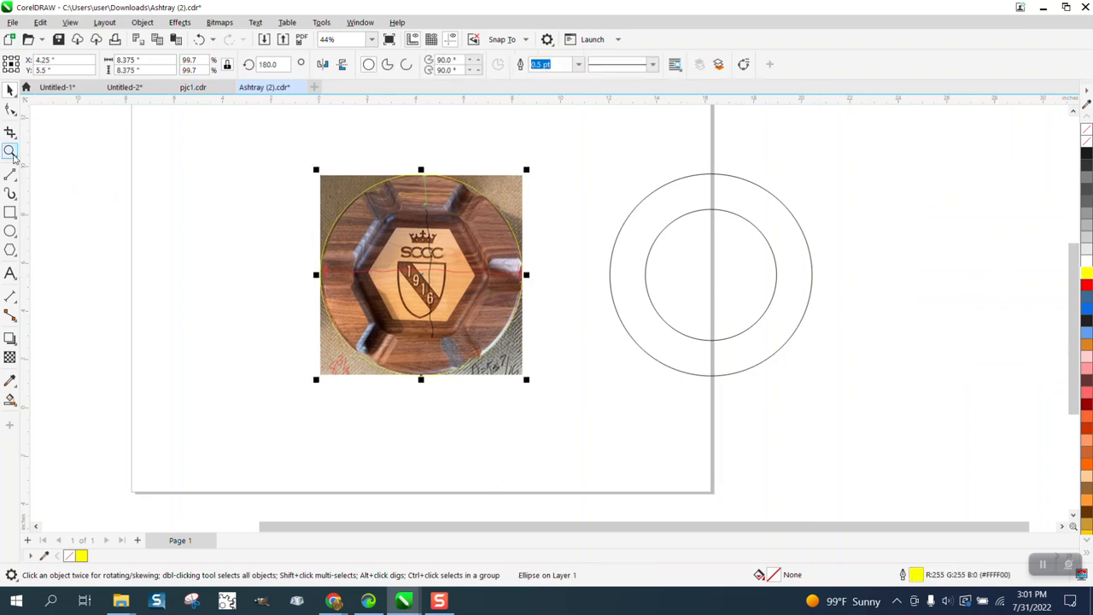
{"action": "left_click", "coordinate": [10, 151]}
{"action": "left_click_drag", "start_coordinate": [335, 169], "coordinate": [583, 319]}
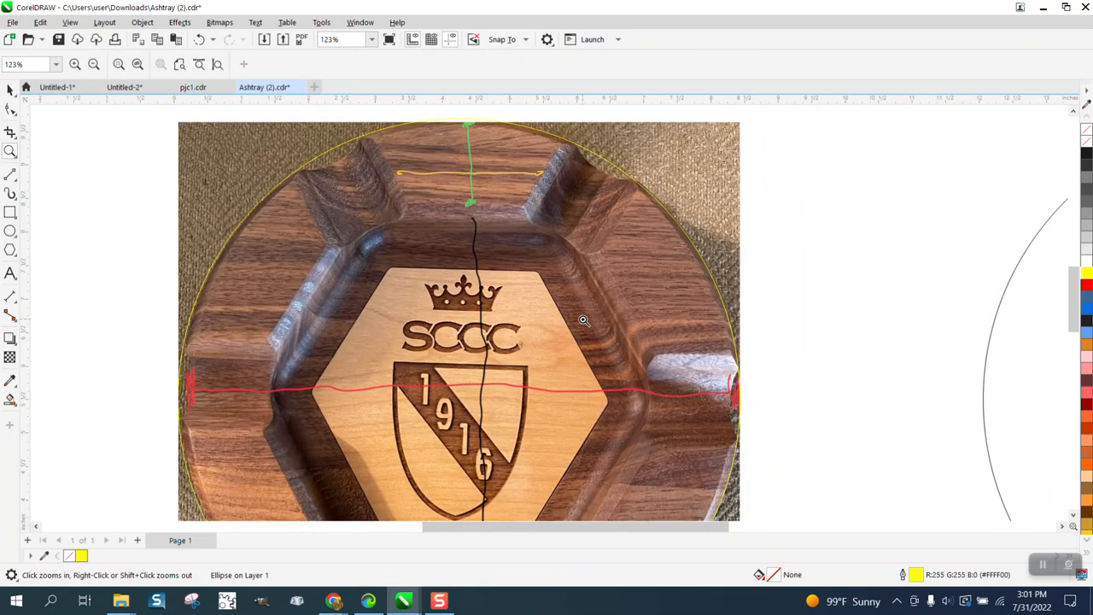
{"action": "scroll", "coordinate": [520, 263], "scroll_direction": "down", "scroll_amount": 3}
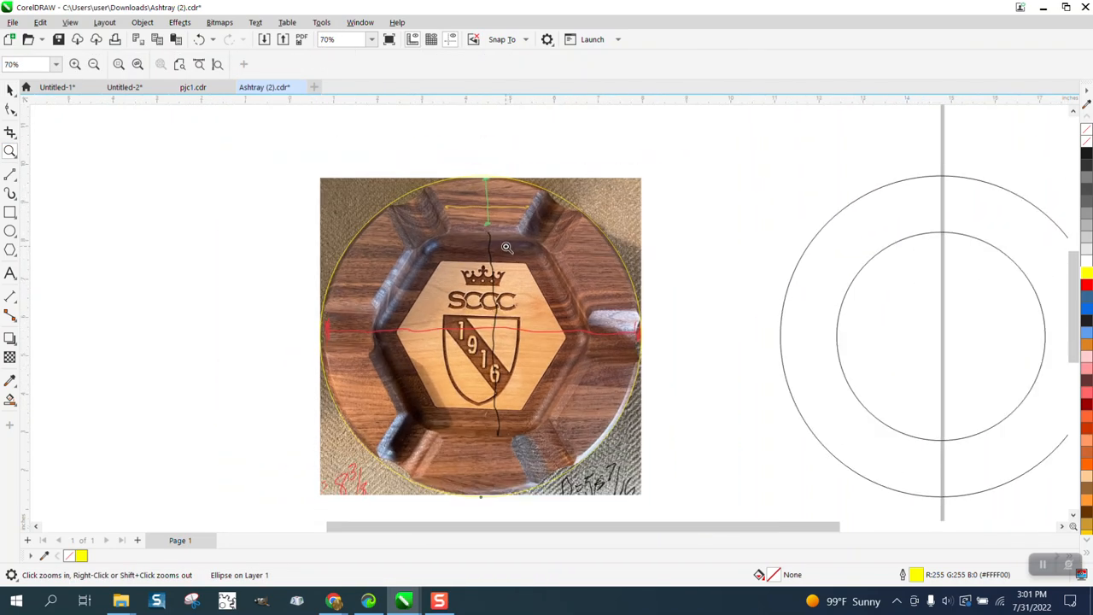
{"action": "scroll", "coordinate": [507, 246], "scroll_direction": "down", "scroll_amount": 1}
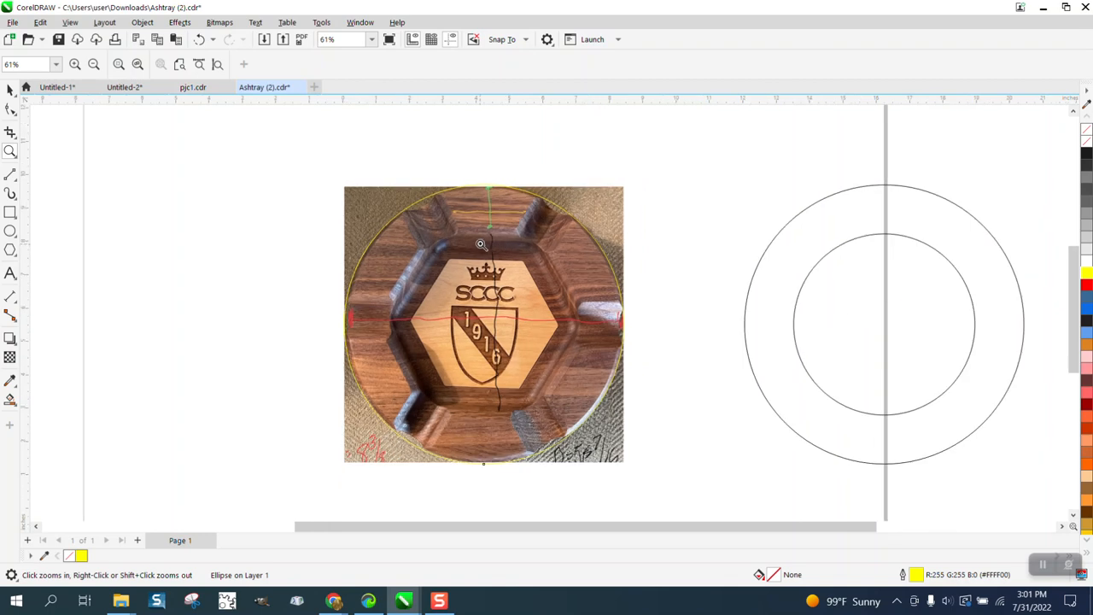
{"action": "left_click", "coordinate": [10, 89]}
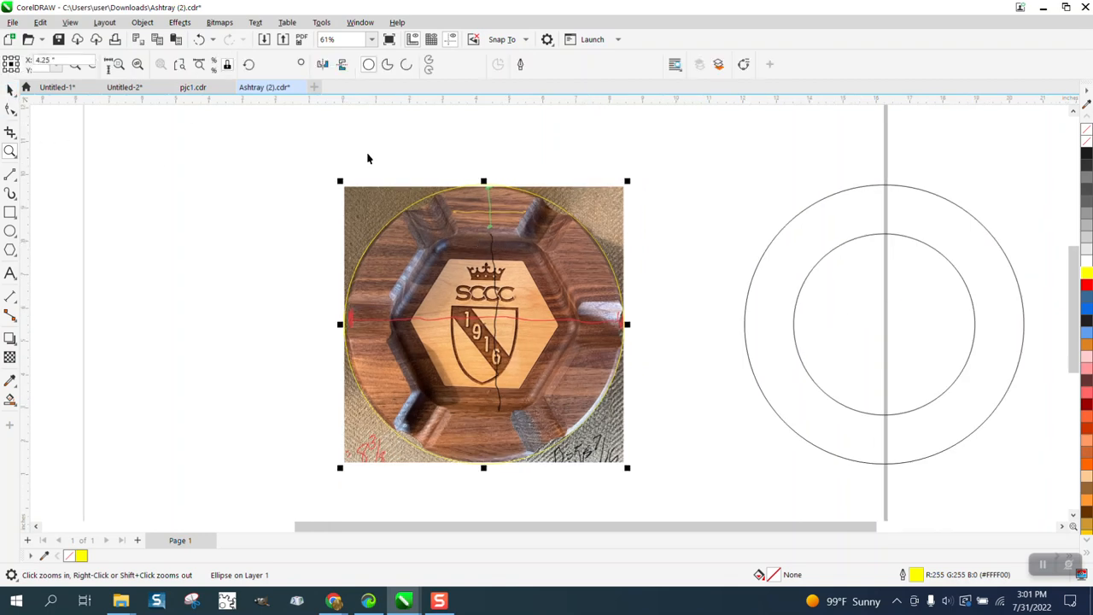
{"action": "left_click", "coordinate": [595, 189]}
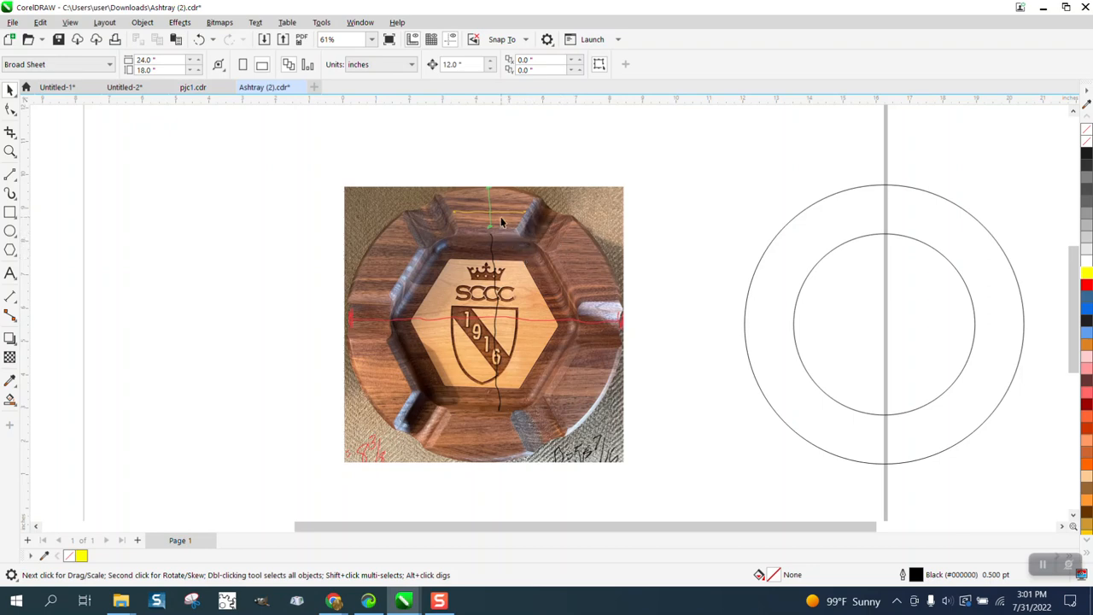
Step: Dimension the width of the ashtray's upper-left notch with a parallel dimension between its two side edges
{"action": "left_click", "coordinate": [10, 151]}
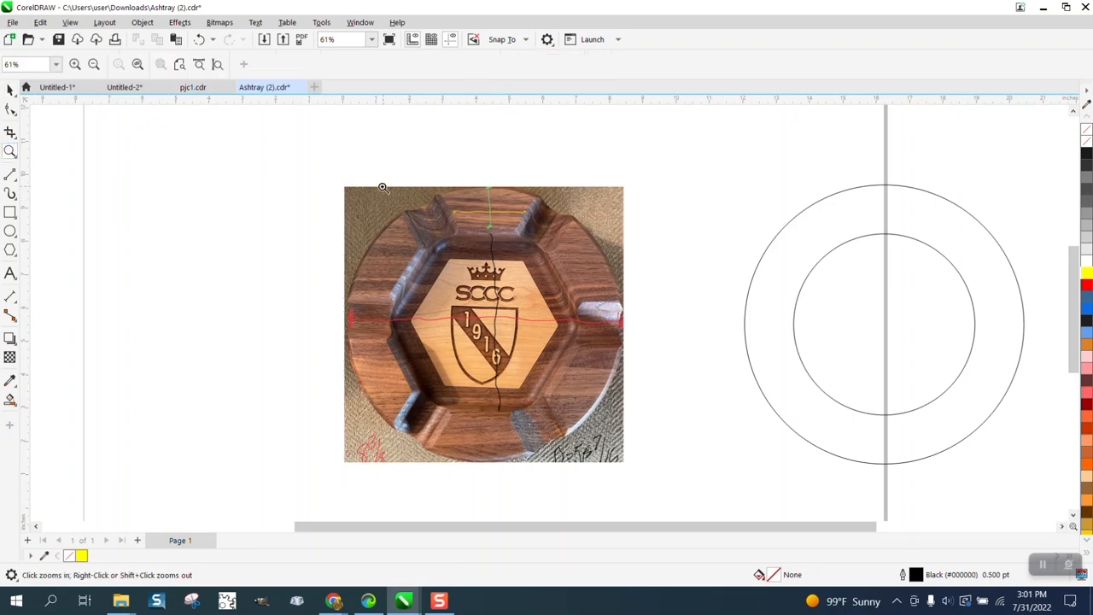
{"action": "left_click_drag", "start_coordinate": [383, 187], "coordinate": [512, 271]}
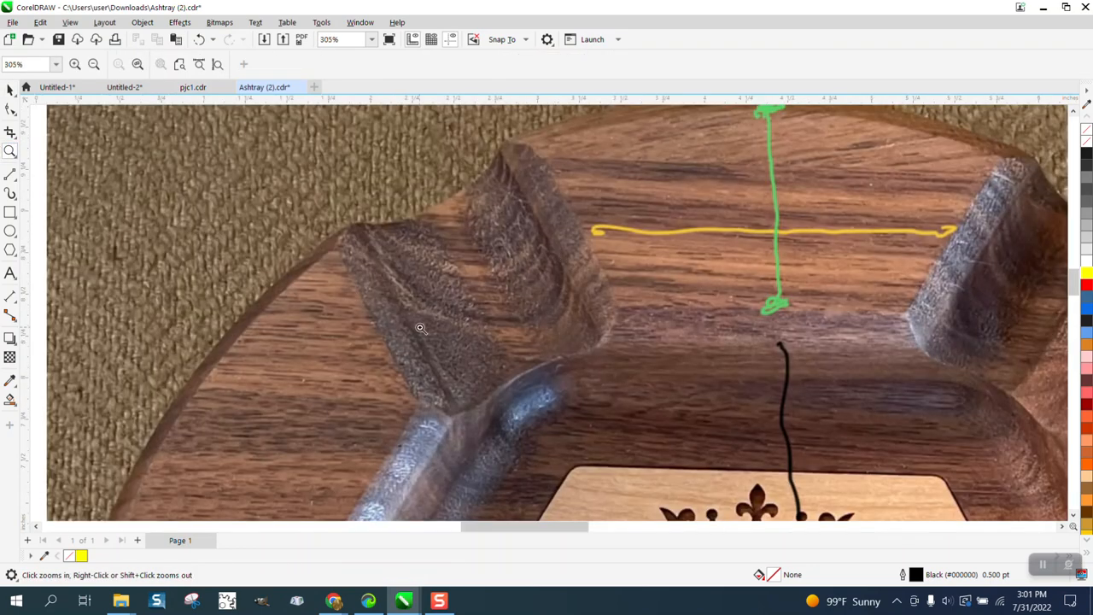
{"action": "left_click", "coordinate": [15, 302]}
{"action": "left_click", "coordinate": [68, 297]}
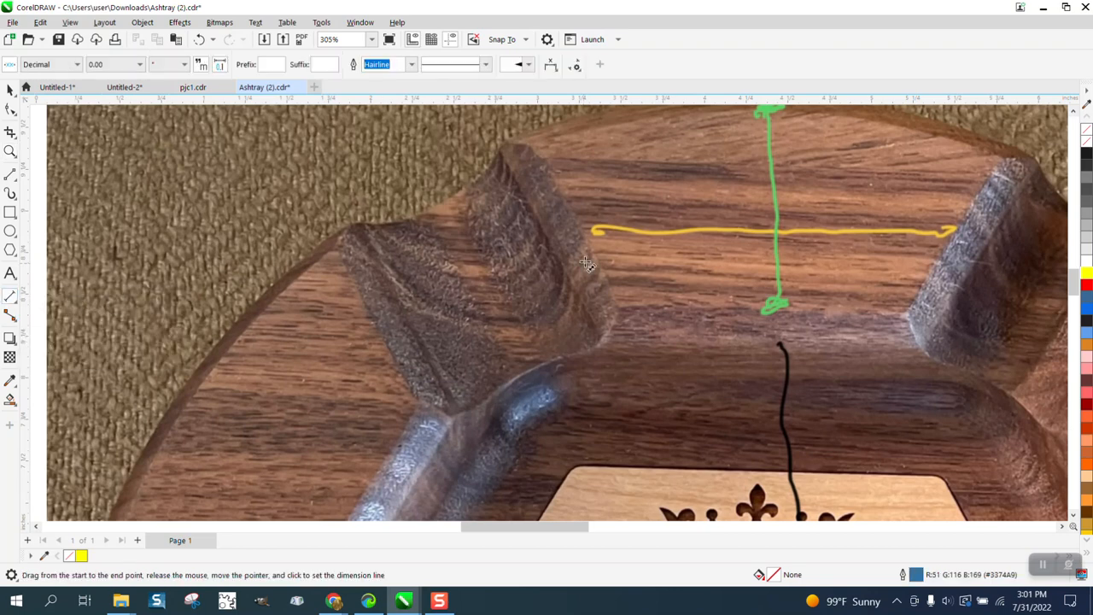
{"action": "left_click_drag", "start_coordinate": [581, 238], "coordinate": [381, 332]}
{"action": "left_click", "coordinate": [378, 331]}
Step: Measure the width of the ashtray's upper-right notch with a parallel dimension and delete that dimension
{"action": "scroll", "coordinate": [350, 313], "scroll_direction": "down", "scroll_amount": 1}
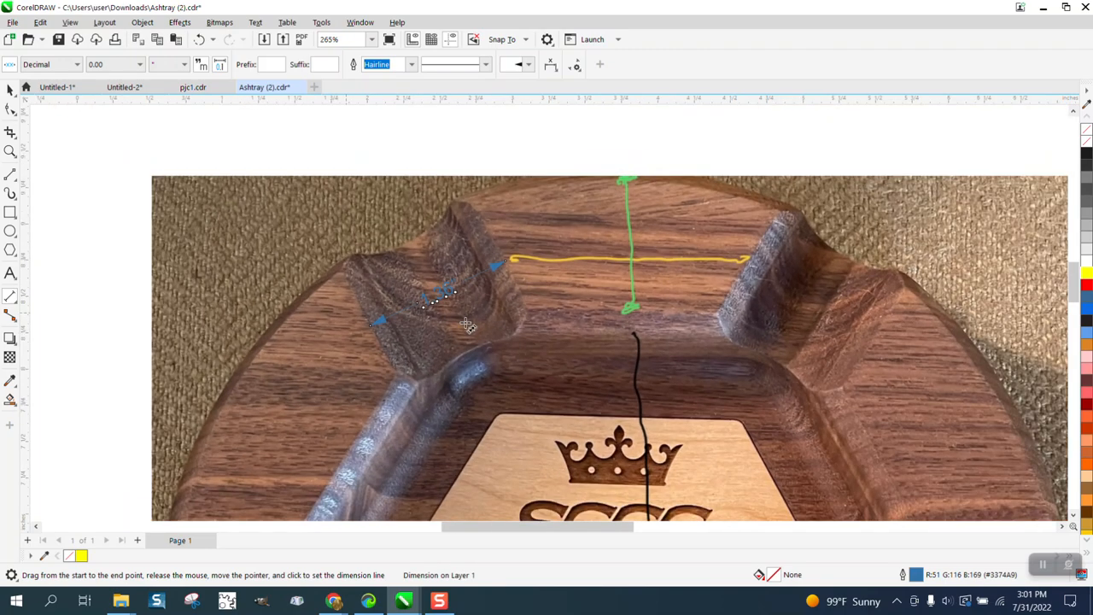
{"action": "left_click_drag", "start_coordinate": [871, 334], "coordinate": [747, 266]}
{"action": "left_click", "coordinate": [747, 265]}
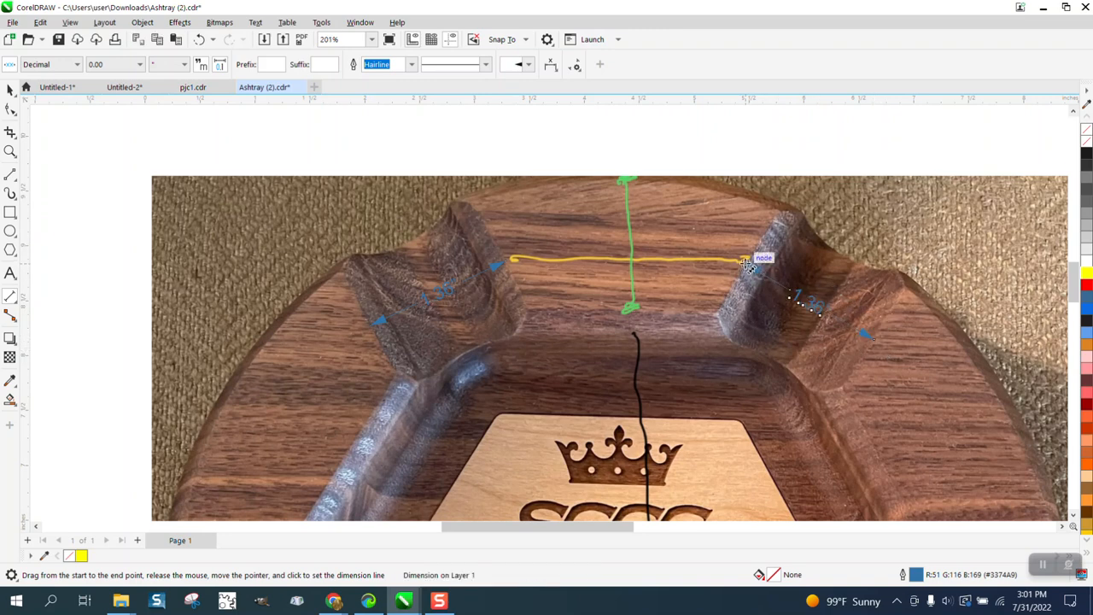
{"action": "key", "text": "Delete"}
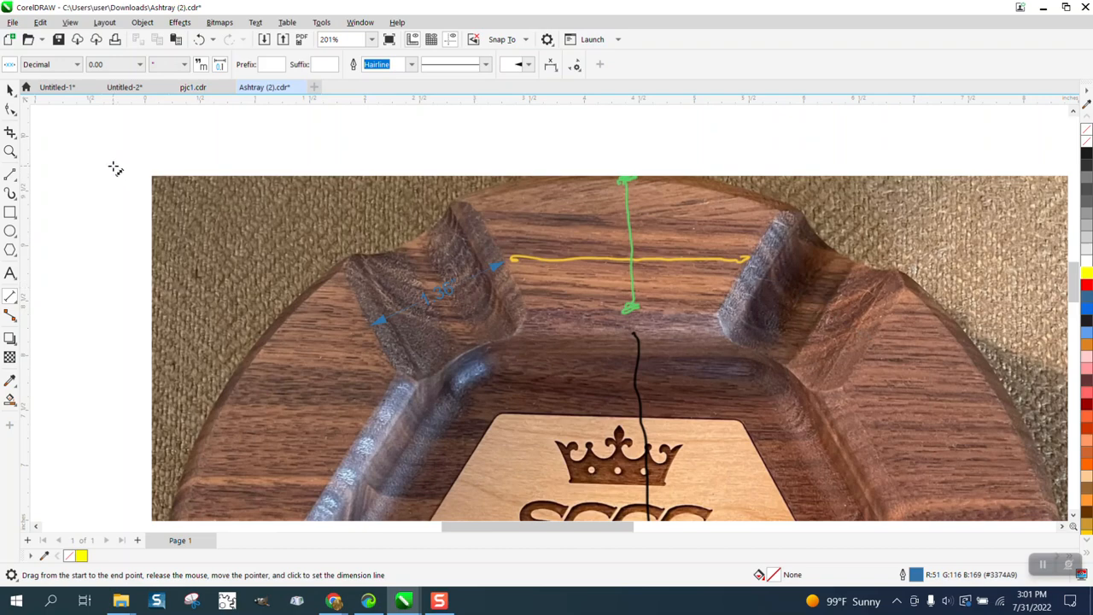
Step: Add the text "1.36" beside the ashtray photo, enlarge it to about 118 pt and move it up near the photo's upper-right corner
{"action": "left_click", "coordinate": [10, 89]}
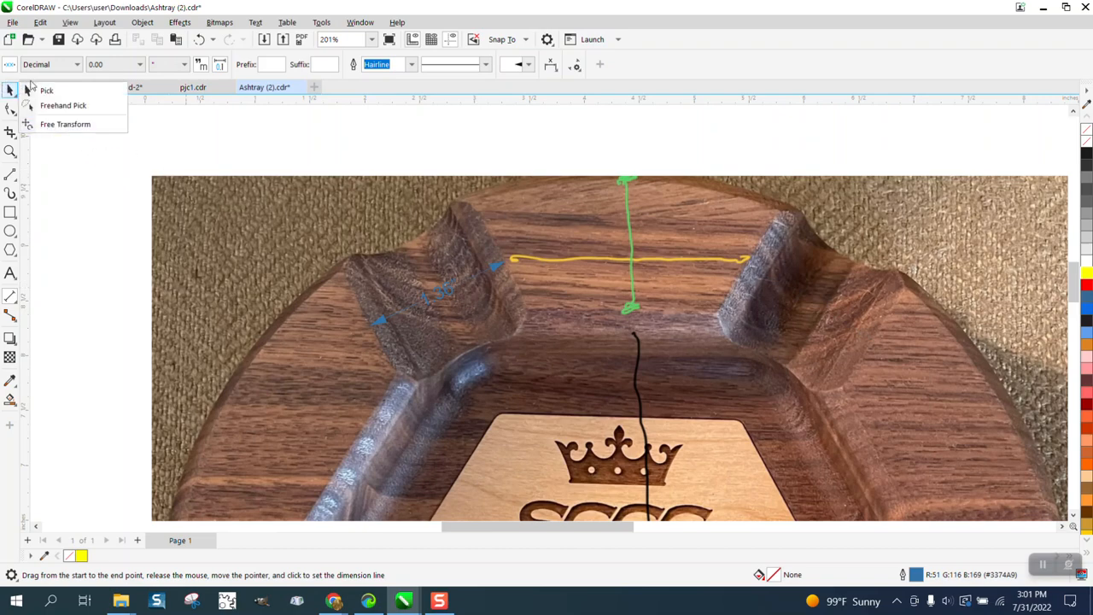
{"action": "left_click", "coordinate": [45, 90]}
{"action": "scroll", "coordinate": [336, 164], "scroll_direction": "down", "scroll_amount": 2}
{"action": "scroll", "coordinate": [767, 198], "scroll_direction": "down", "scroll_amount": 1}
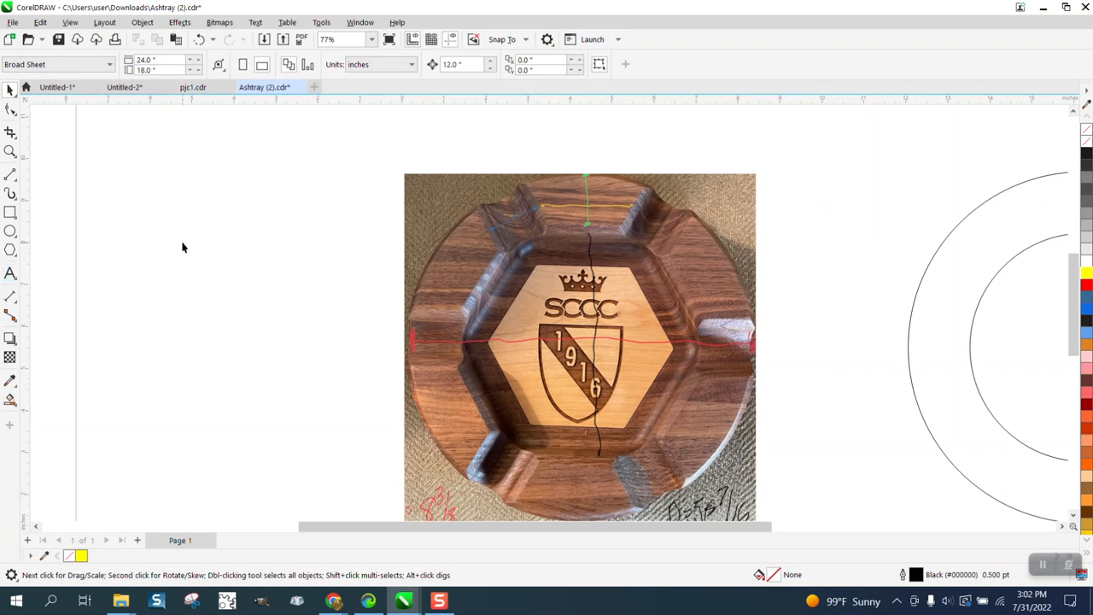
{"action": "left_click", "coordinate": [12, 274]}
{"action": "left_click", "coordinate": [826, 222]}
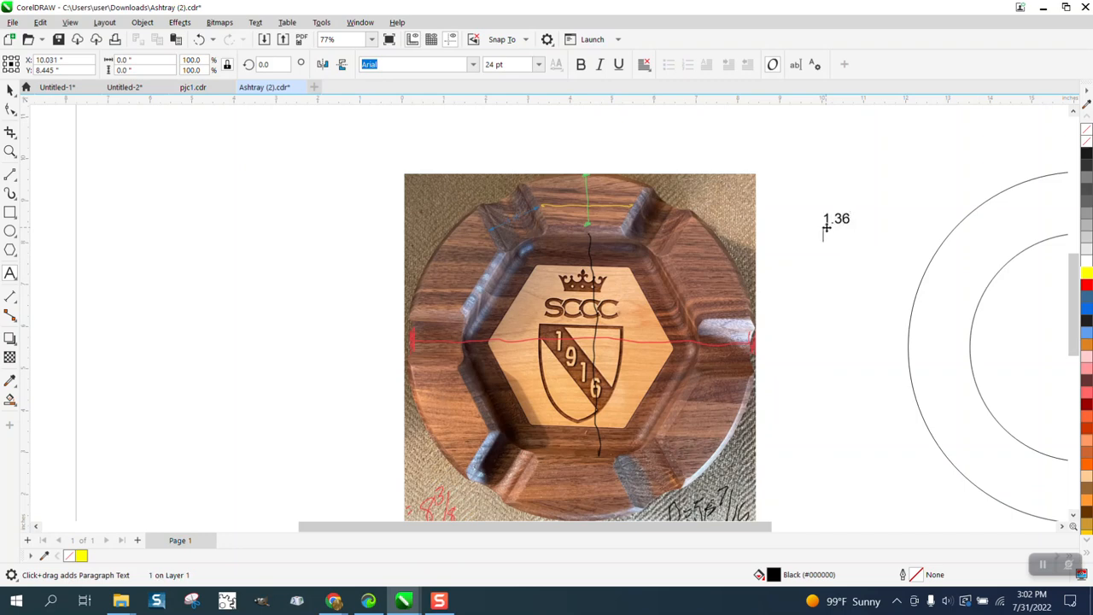
{"action": "left_click_drag", "start_coordinate": [858, 232], "coordinate": [953, 269]}
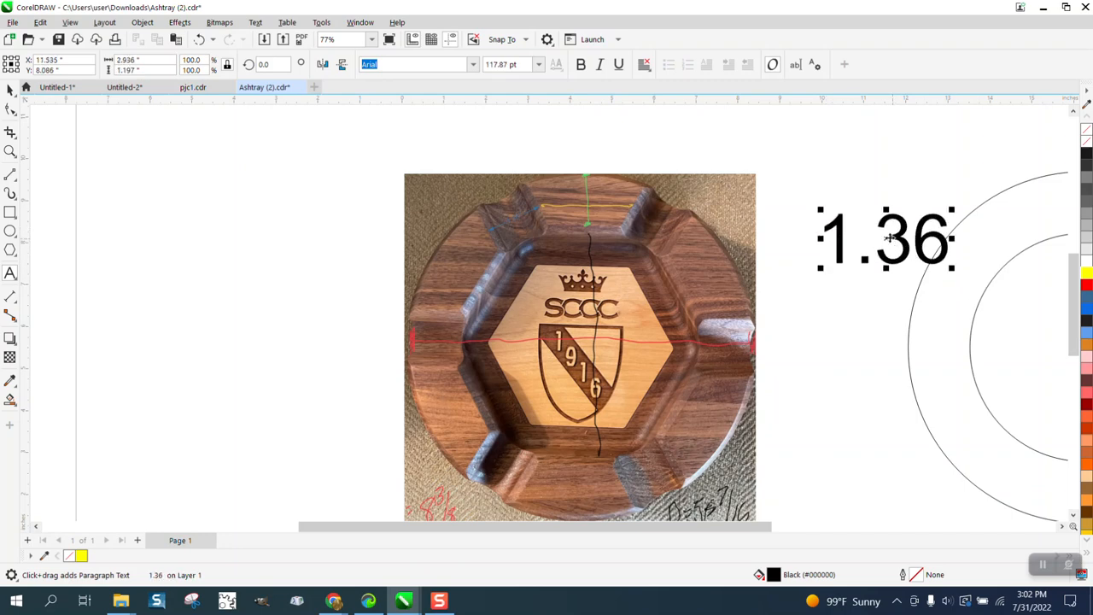
{"action": "left_click_drag", "start_coordinate": [888, 238], "coordinate": [869, 151]}
{"action": "left_click", "coordinate": [9, 151]}
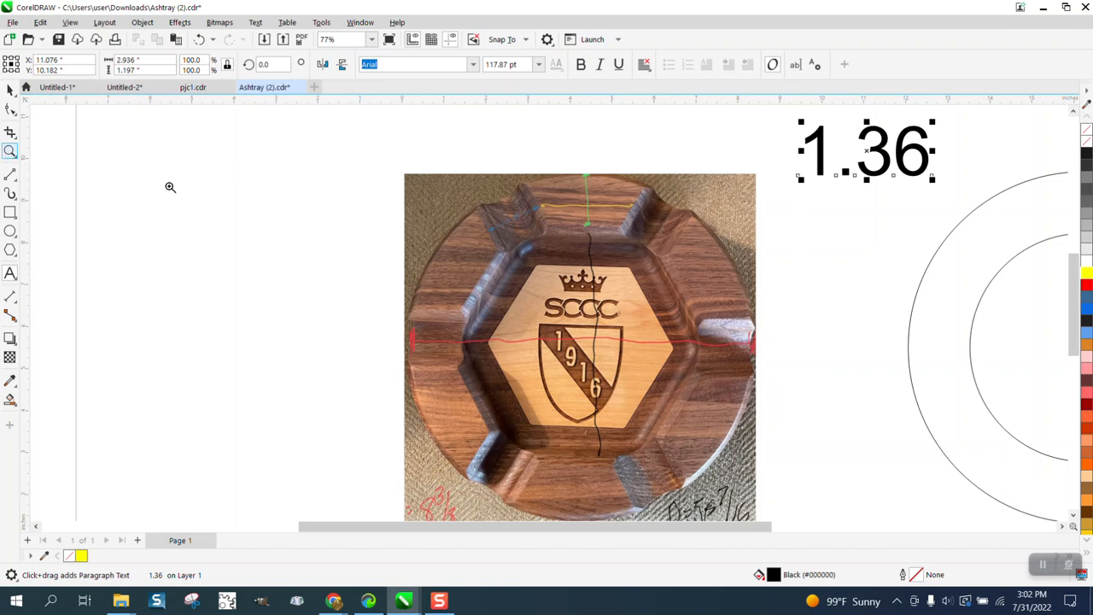
{"action": "left_click_drag", "start_coordinate": [464, 185], "coordinate": [636, 285]}
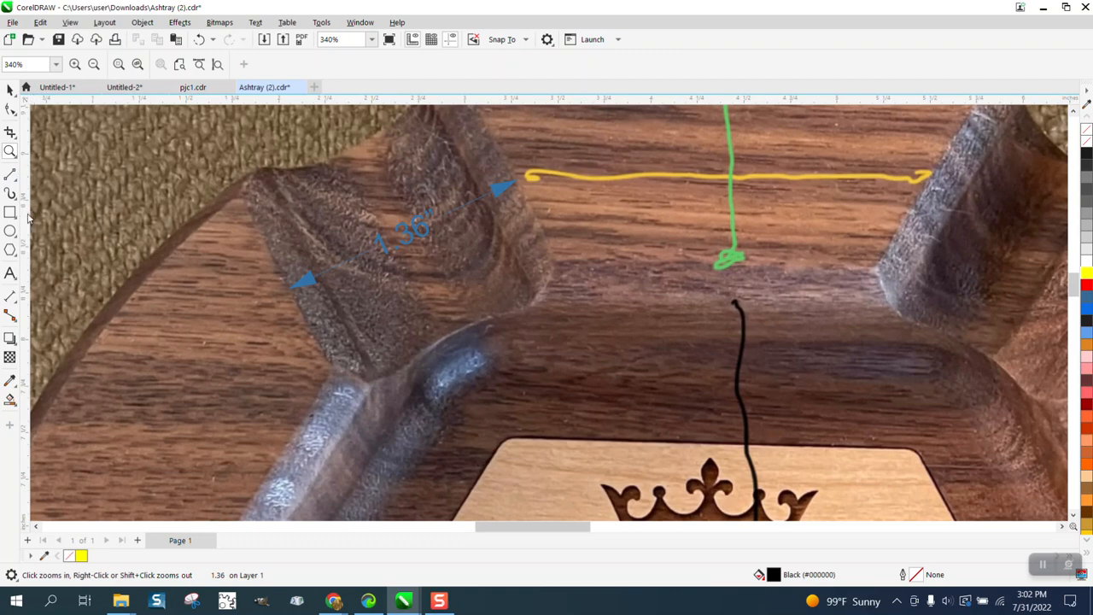
{"action": "key", "text": "F4"}
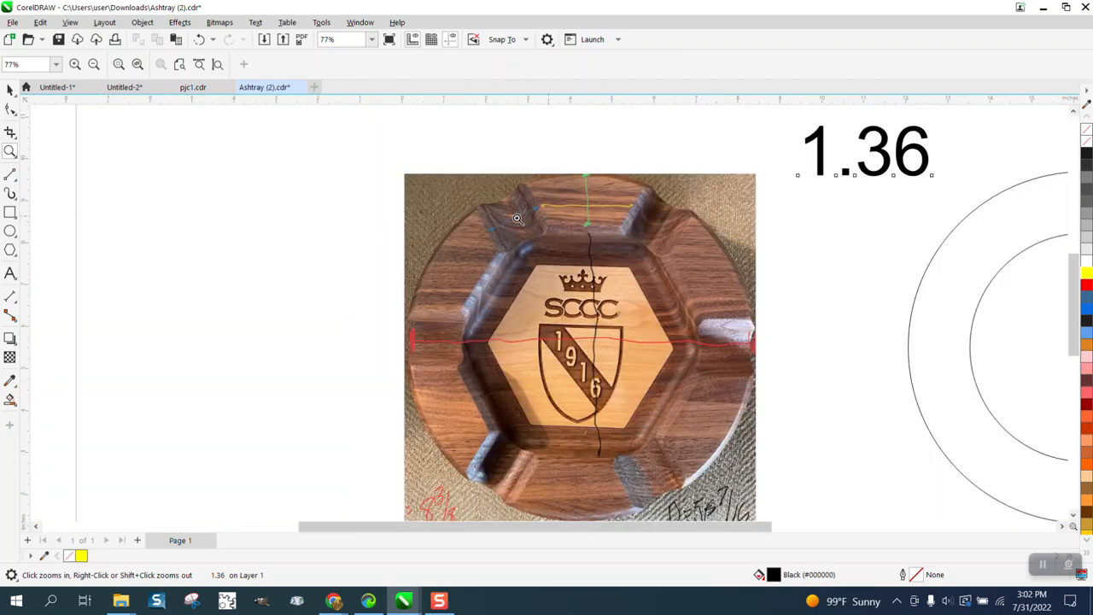
Step: Move the ashtray photo left so it straddles the page's left edge, and delete the notch dimension left behind
{"action": "scroll", "coordinate": [381, 217], "scroll_direction": "down", "scroll_amount": 2}
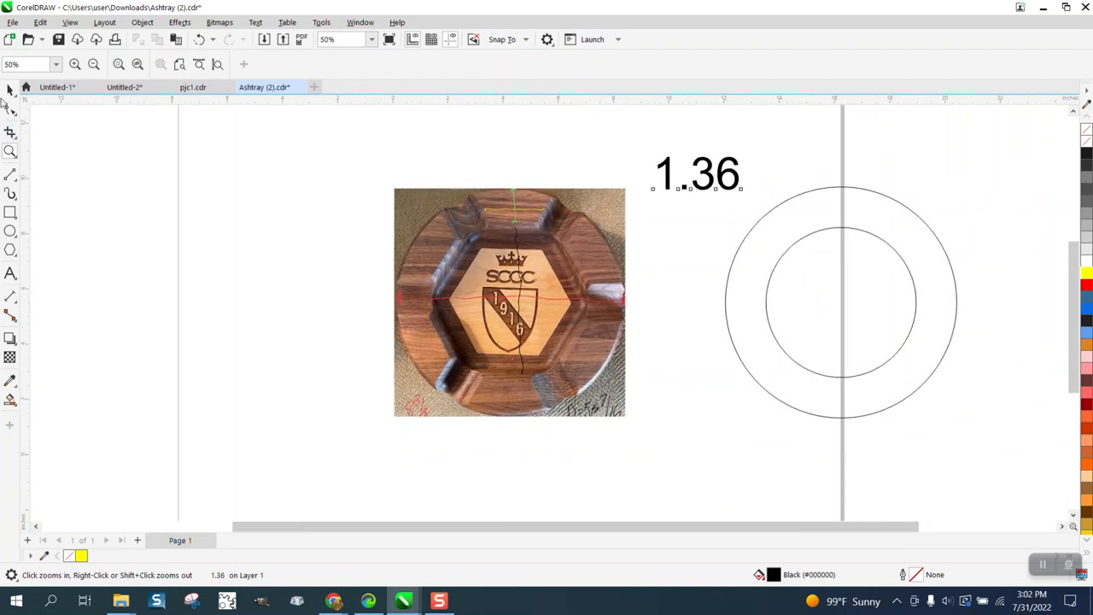
{"action": "key", "text": "space"}
{"action": "scroll", "coordinate": [251, 154], "scroll_direction": "down", "scroll_amount": 2}
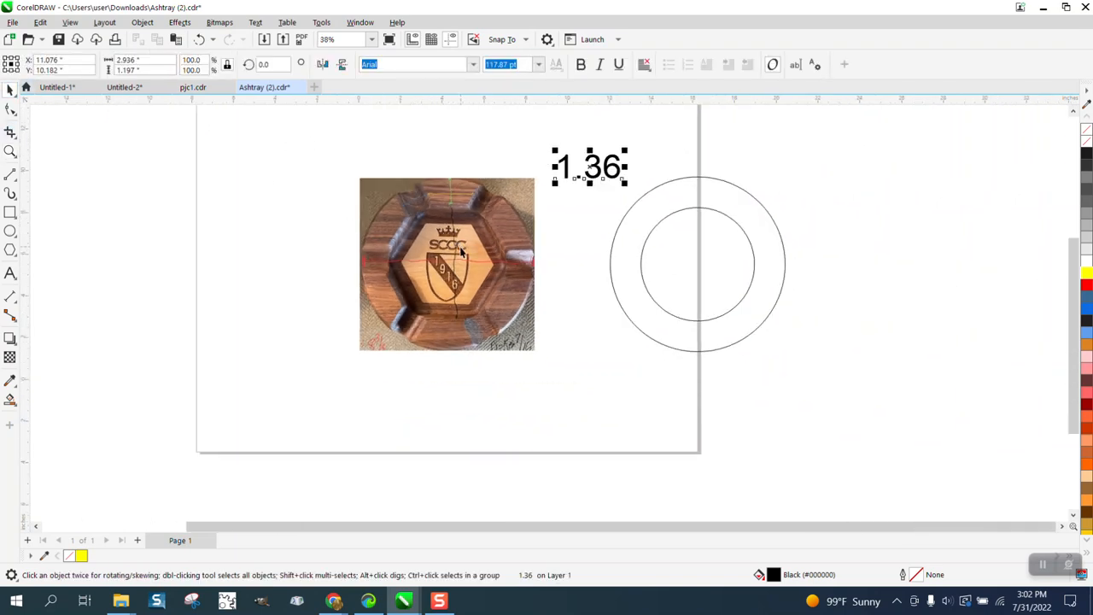
{"action": "left_click_drag", "start_coordinate": [458, 241], "coordinate": [211, 257]}
{"action": "left_click", "coordinate": [401, 203]}
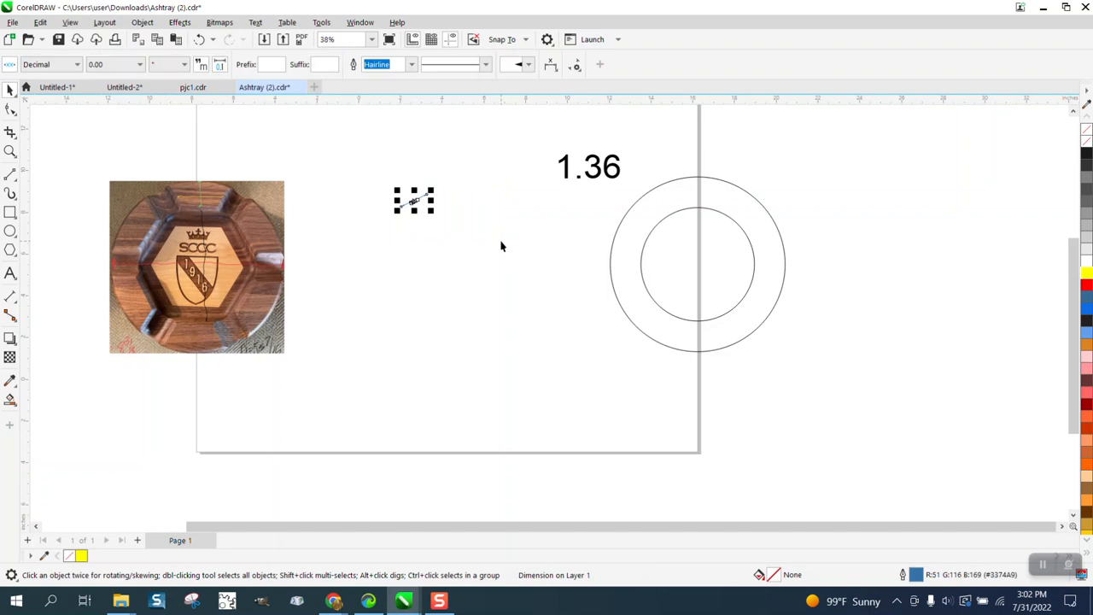
Step: Center the two black concentric circles together on the page, beside the ashtray photo
{"action": "left_click_drag", "start_coordinate": [835, 211], "coordinate": [610, 367]}
{"action": "key", "text": "p"}
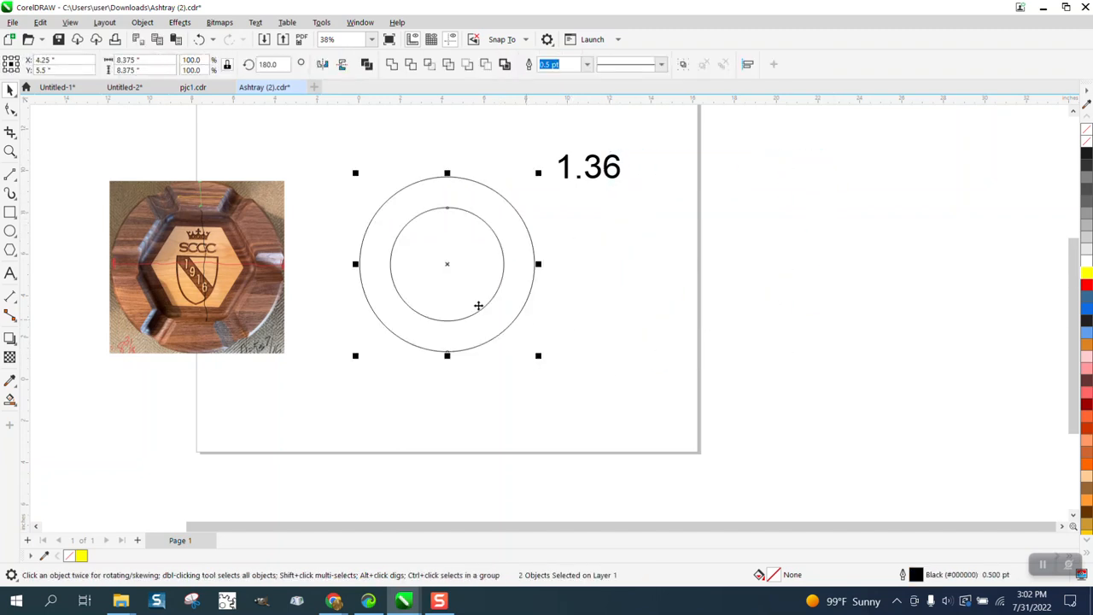
{"action": "left_click", "coordinate": [11, 151]}
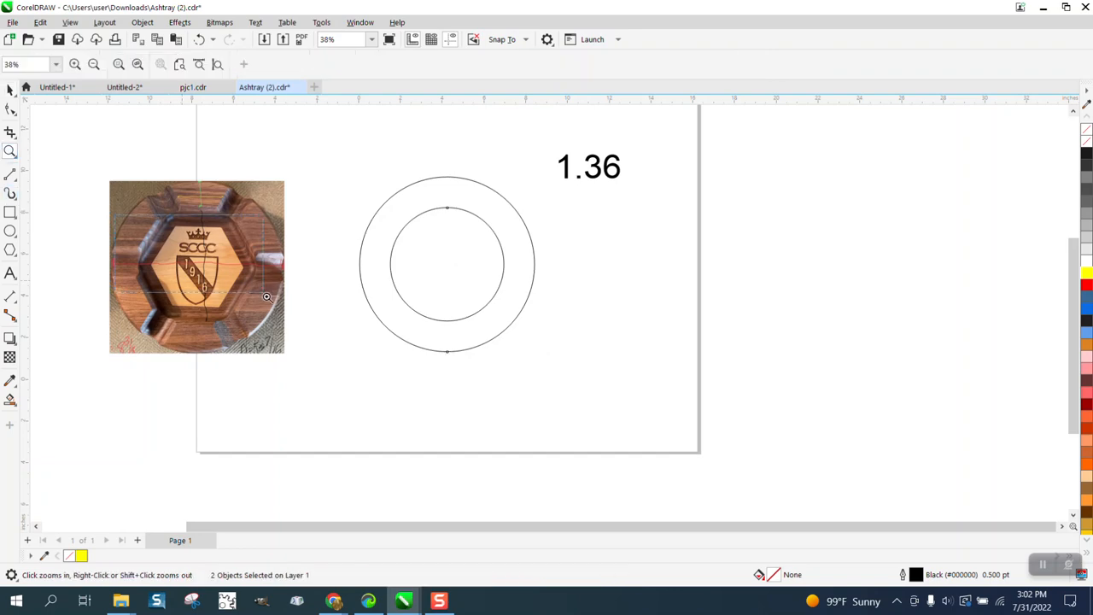
Step: Draw a six-sided regular polygon about 3.27 in across over the ashtray photo's right edge and rotate it to 30°
{"action": "left_click_drag", "start_coordinate": [265, 295], "coordinate": [285, 310]}
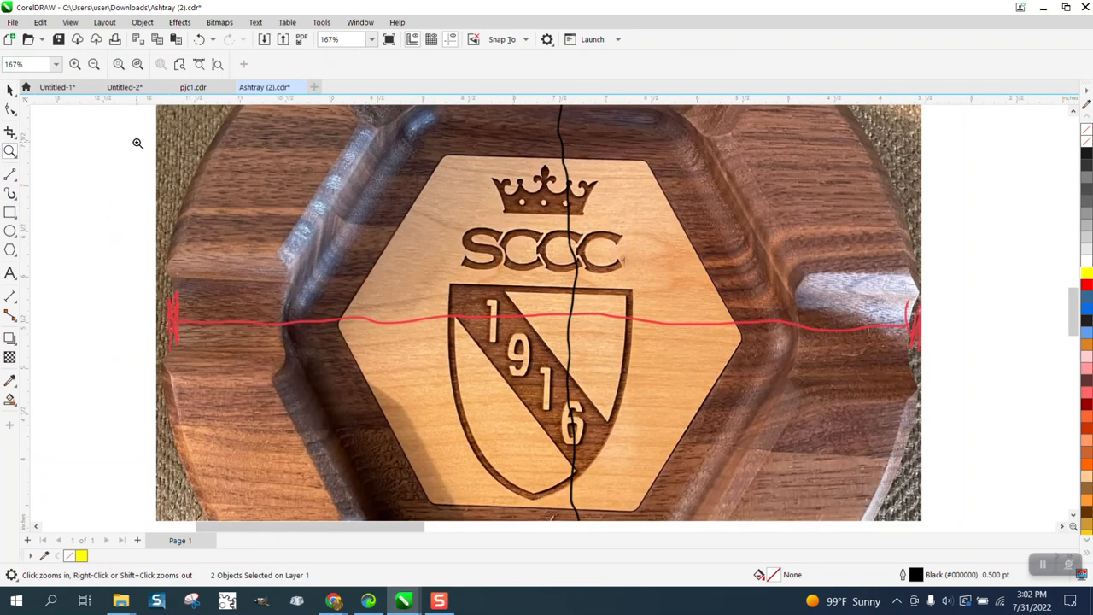
{"action": "left_click", "coordinate": [11, 88]}
{"action": "scroll", "coordinate": [408, 232], "scroll_direction": "down", "scroll_amount": 2}
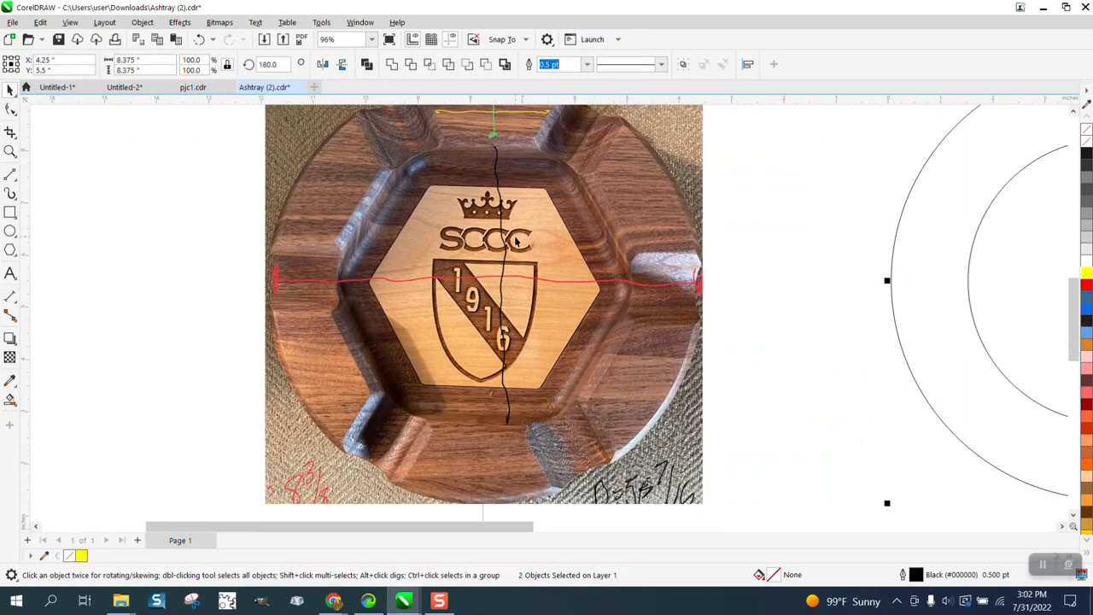
{"action": "left_click", "coordinate": [10, 250]}
{"action": "mouse_move", "coordinate": [761, 237]}
{"action": "left_mouse_down"}
{"action": "mouse_move", "coordinate": [720, 310]}
{"action": "mouse_move", "coordinate": [606, 412]}
{"action": "left_mouse_up"}
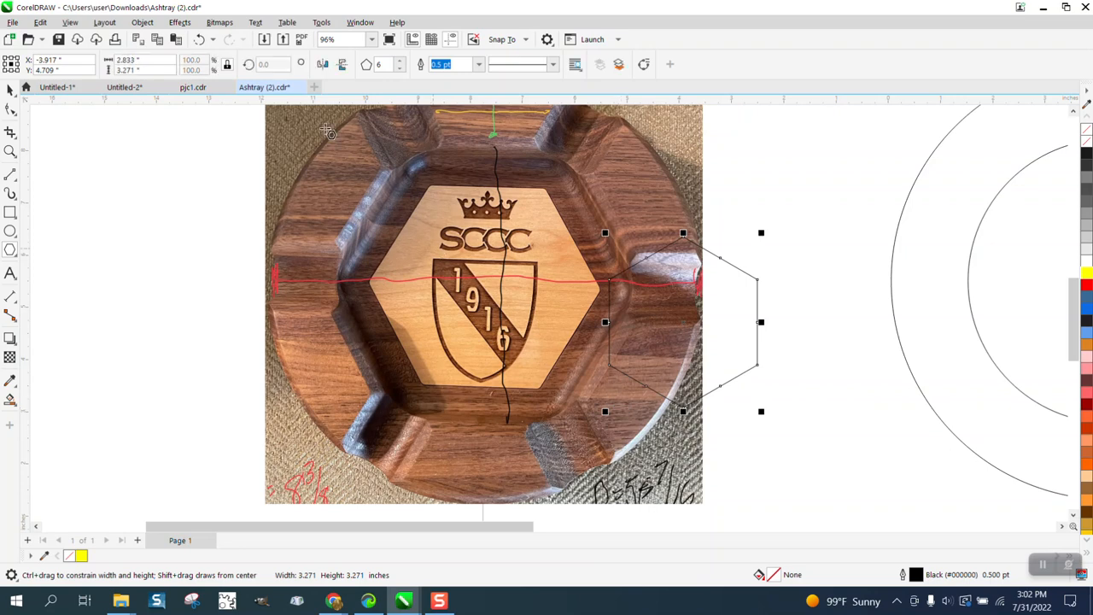
{"action": "double_click", "coordinate": [280, 66]}
{"action": "type", "text": "30"}
{"action": "key", "text": "Return"}
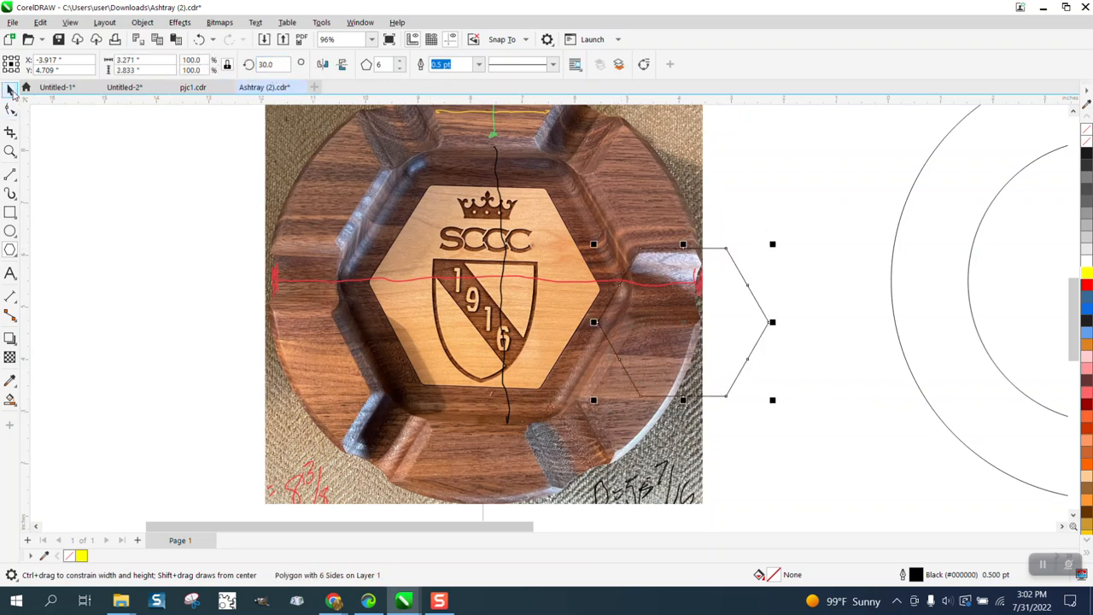
Step: Center the hexagon on the page inside the two circles, and center the ashtray photo on the page with it
{"action": "key", "text": "p"}
{"action": "scroll", "coordinate": [584, 153], "scroll_direction": "down", "scroll_amount": 2}
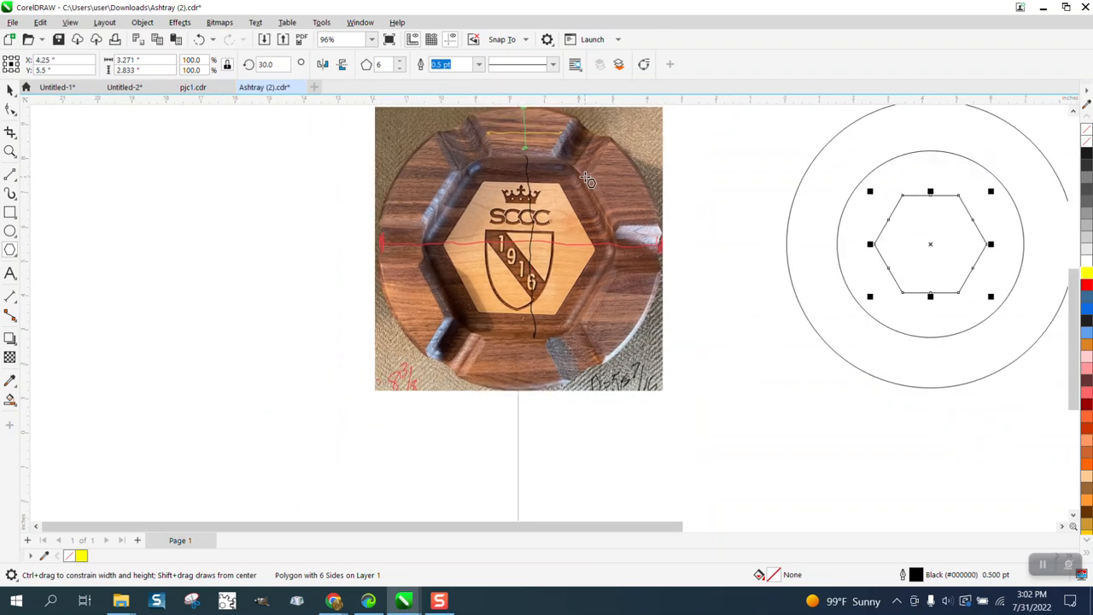
{"action": "left_click", "coordinate": [10, 90]}
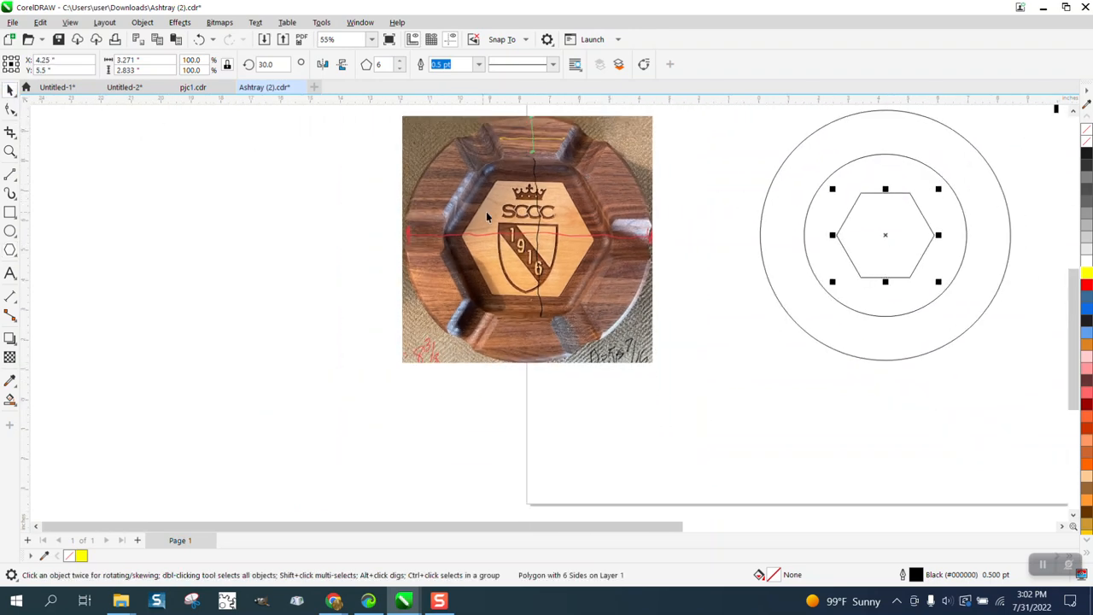
{"action": "left_click", "coordinate": [508, 214]}
{"action": "key", "text": "p"}
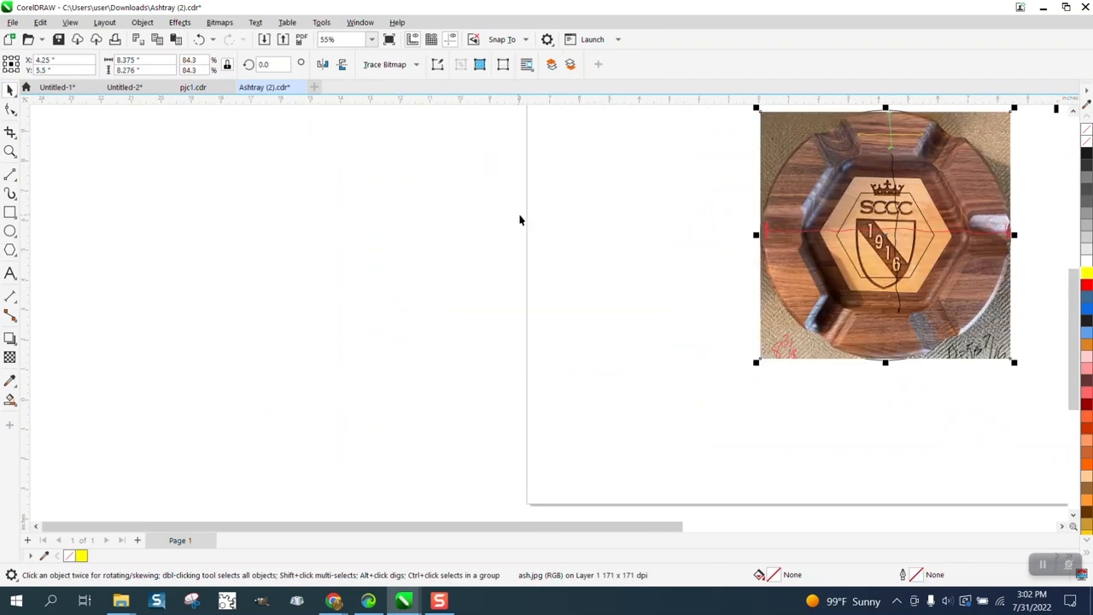
{"action": "left_click", "coordinate": [10, 151]}
{"action": "left_click", "coordinate": [1023, 364]}
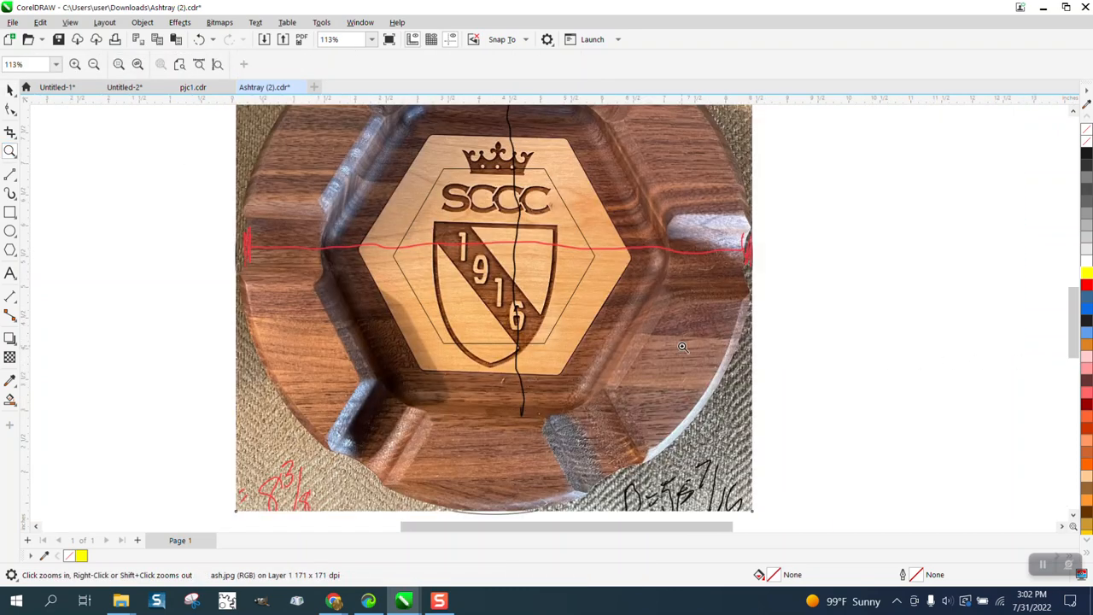
Step: Enlarge the hexagon proportionally from its center to about 4.41 × 3.82 in, matching the light wood inlay in the photo
{"action": "left_click", "coordinate": [10, 90]}
{"action": "left_click", "coordinate": [836, 200]}
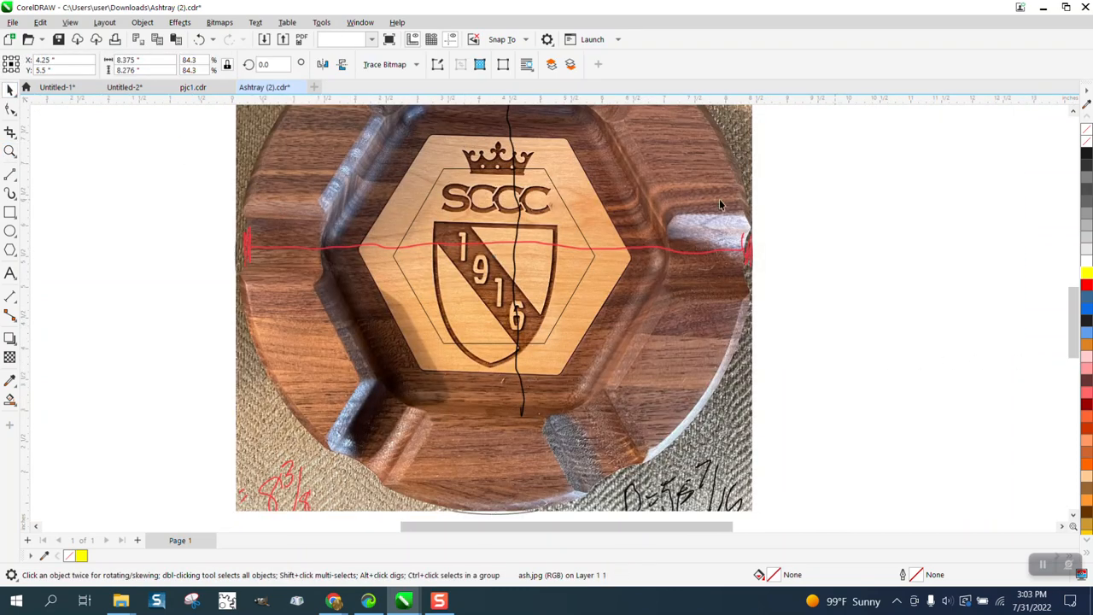
{"action": "left_click", "coordinate": [567, 210]}
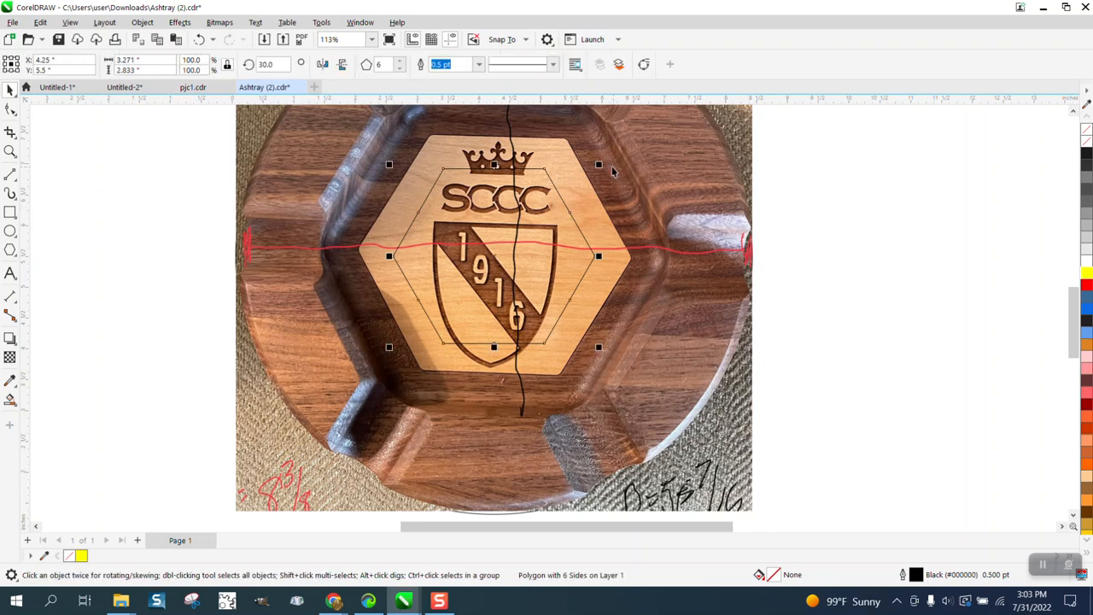
{"action": "left_click_drag", "start_coordinate": [598, 164], "coordinate": [646, 134]}
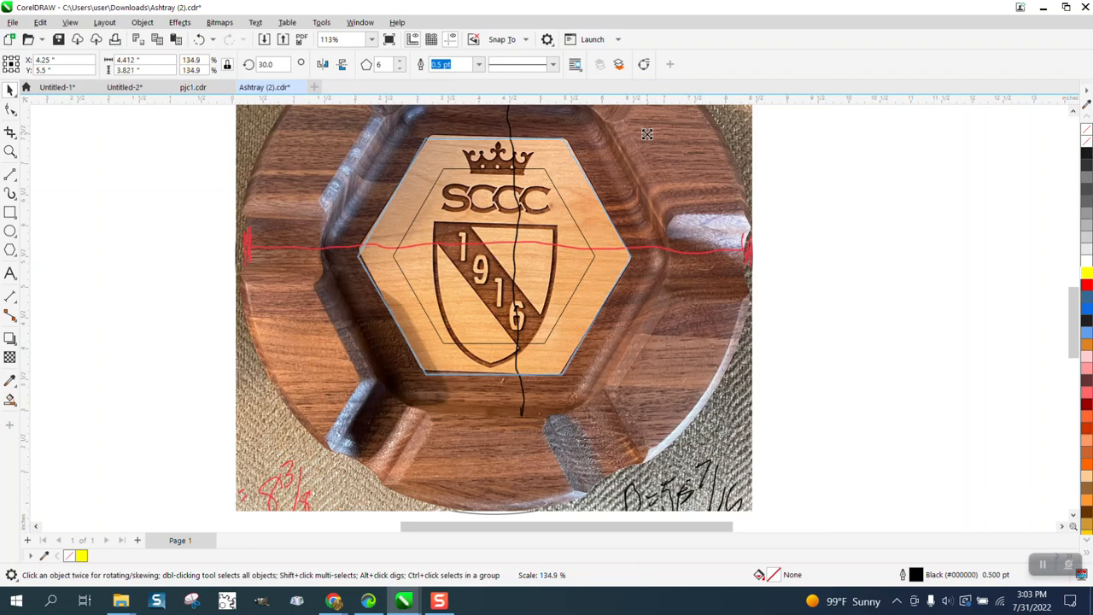
Step: Nudge the ashtray photo 12 in to the left, clear of the circles and hexagon
{"action": "scroll", "coordinate": [760, 247], "scroll_direction": "down", "scroll_amount": 3}
{"action": "scroll", "coordinate": [760, 247], "scroll_direction": "down", "scroll_amount": 3}
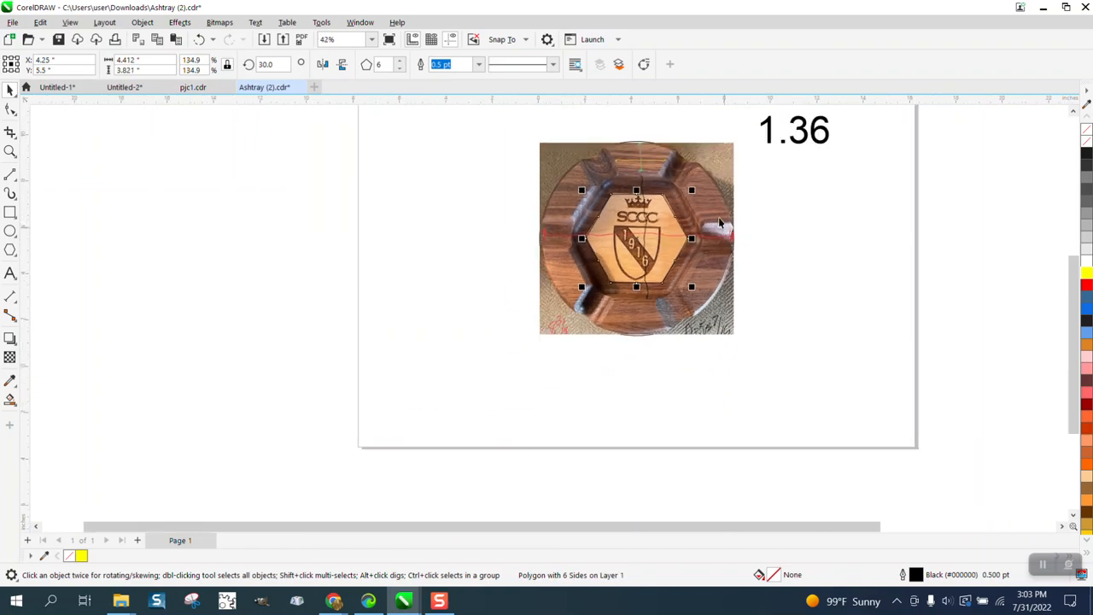
{"action": "left_click", "coordinate": [691, 280]}
{"action": "key", "text": "Left"}
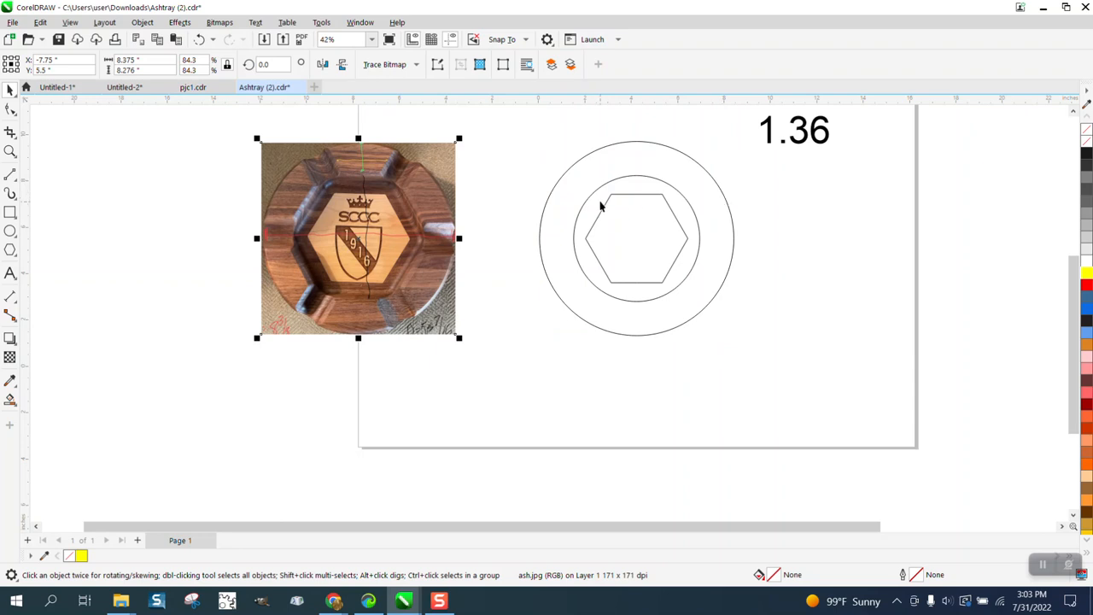
Step: Select both circles and the hexagon and set their rotation angle together to 30°
{"action": "left_click_drag", "start_coordinate": [517, 136], "coordinate": [778, 348]}
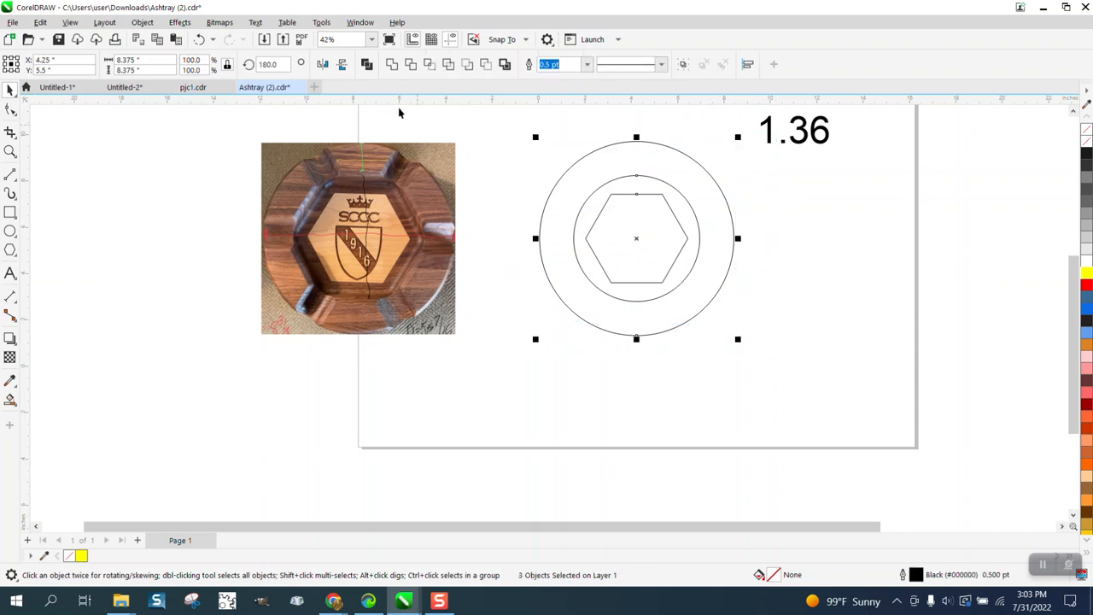
{"action": "left_click_drag", "start_coordinate": [280, 63], "coordinate": [237, 66]}
{"action": "type", "text": "30"}
{"action": "key", "text": "Return"}
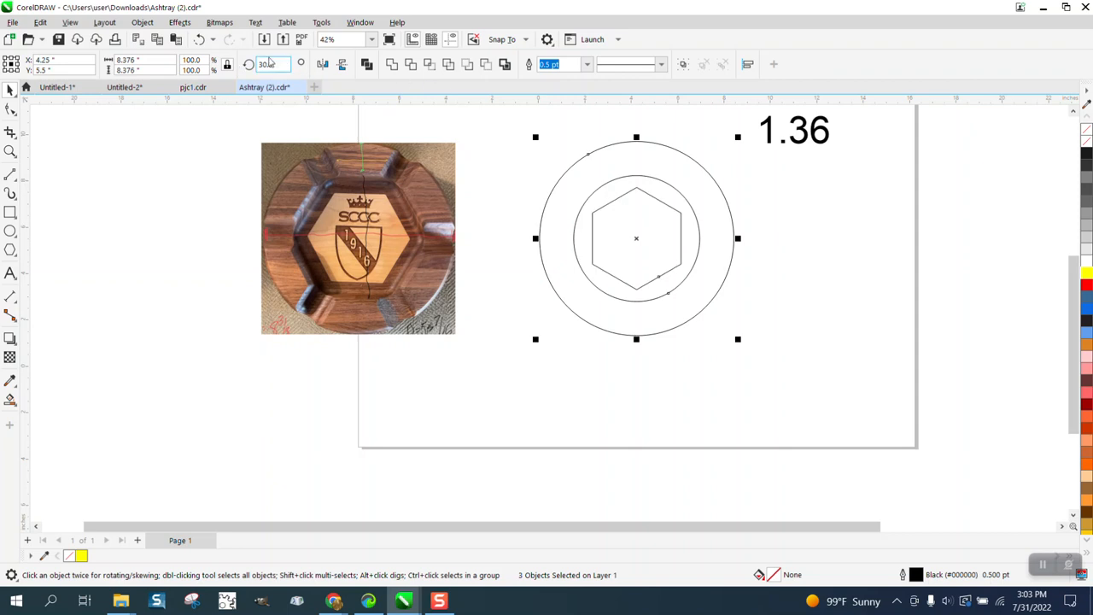
{"action": "left_click", "coordinate": [723, 161]}
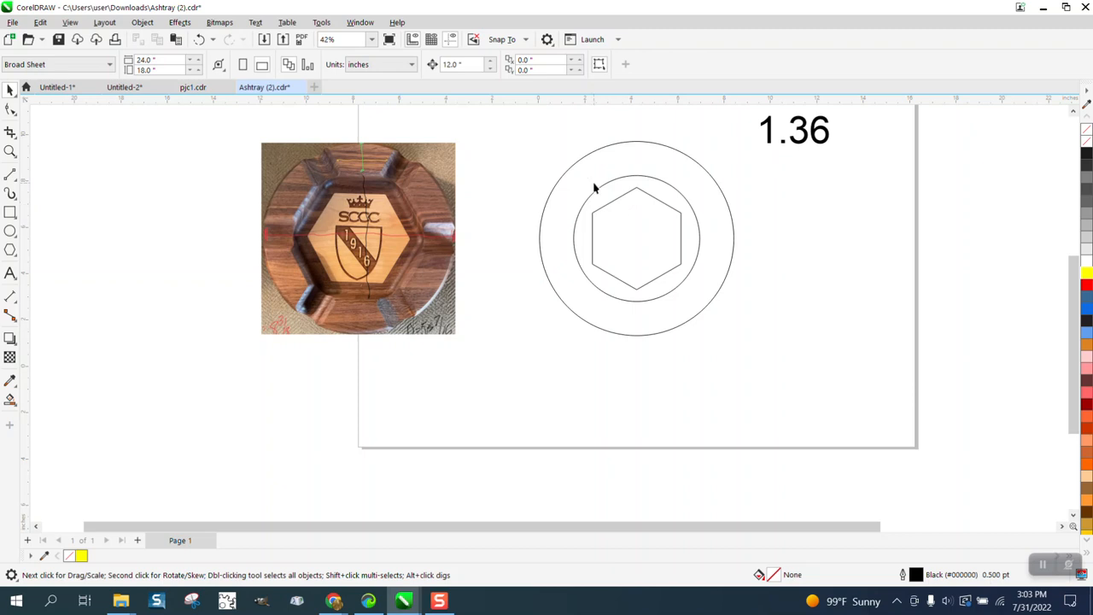
Step: Draw a straight vertical line about 9.32 in long and center it on the page through the circles and hexagon
{"action": "left_click", "coordinate": [10, 175]}
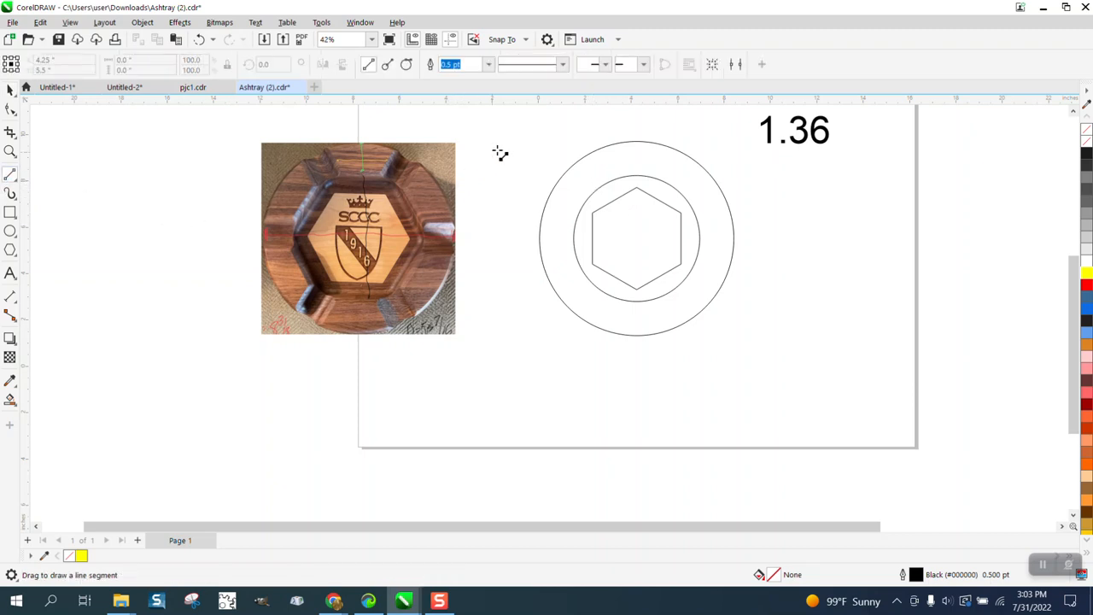
{"action": "left_click_drag", "start_coordinate": [500, 153], "coordinate": [504, 384]}
{"action": "key", "text": "p"}
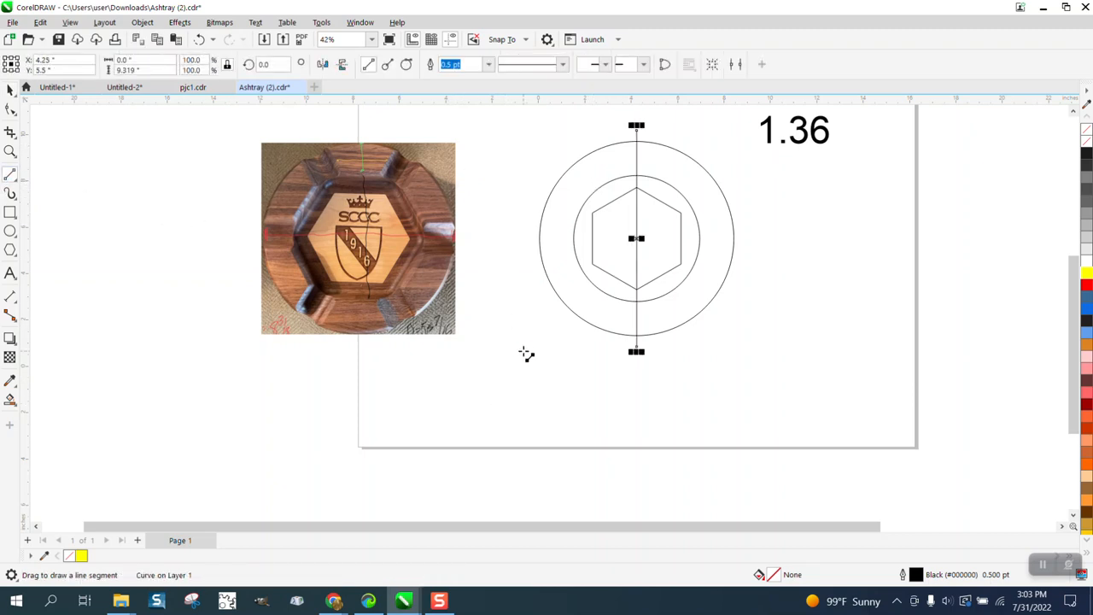
Step: Create two rotated copies of the vertical center line at 60° and 120°, forming six spokes
{"action": "left_click", "coordinate": [10, 89]}
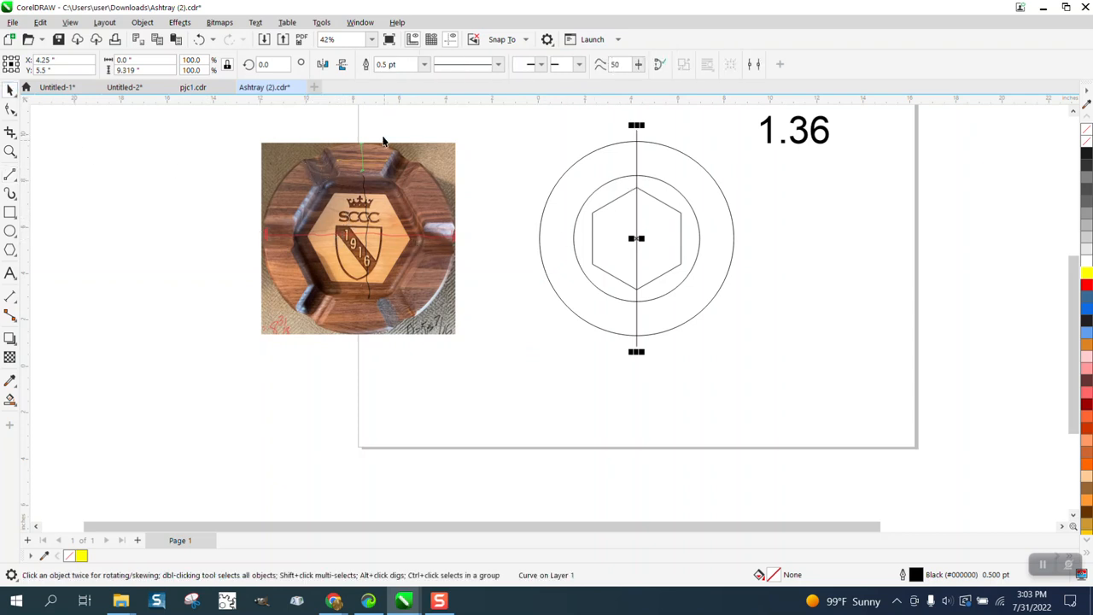
{"action": "double_click", "coordinate": [277, 66]}
{"action": "type", "text": "60"}
{"action": "key", "text": "Return"}
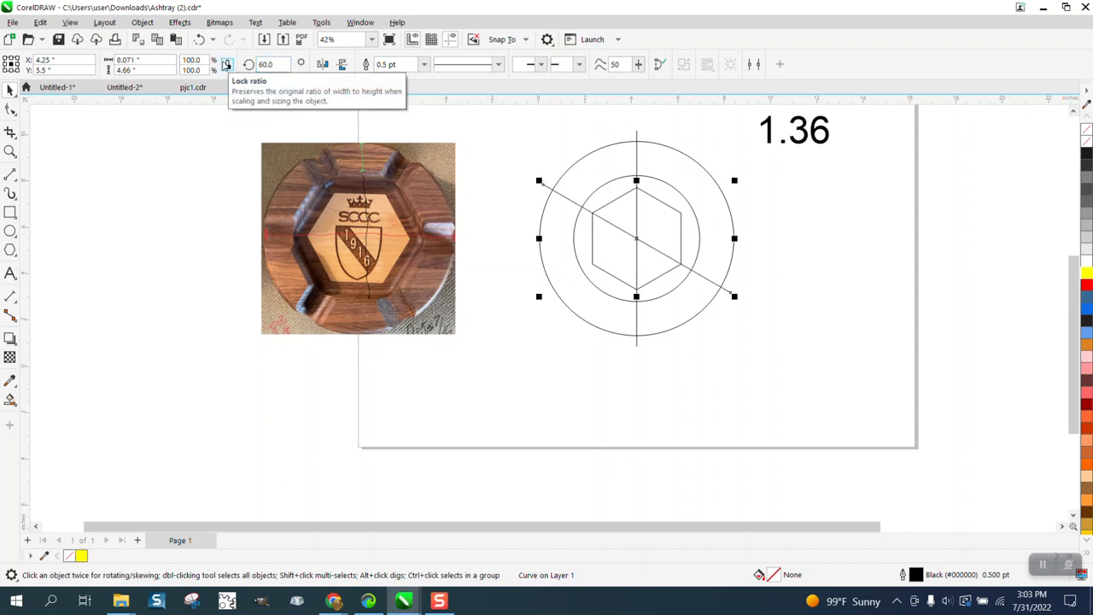
{"action": "key", "text": "ctrl+d"}
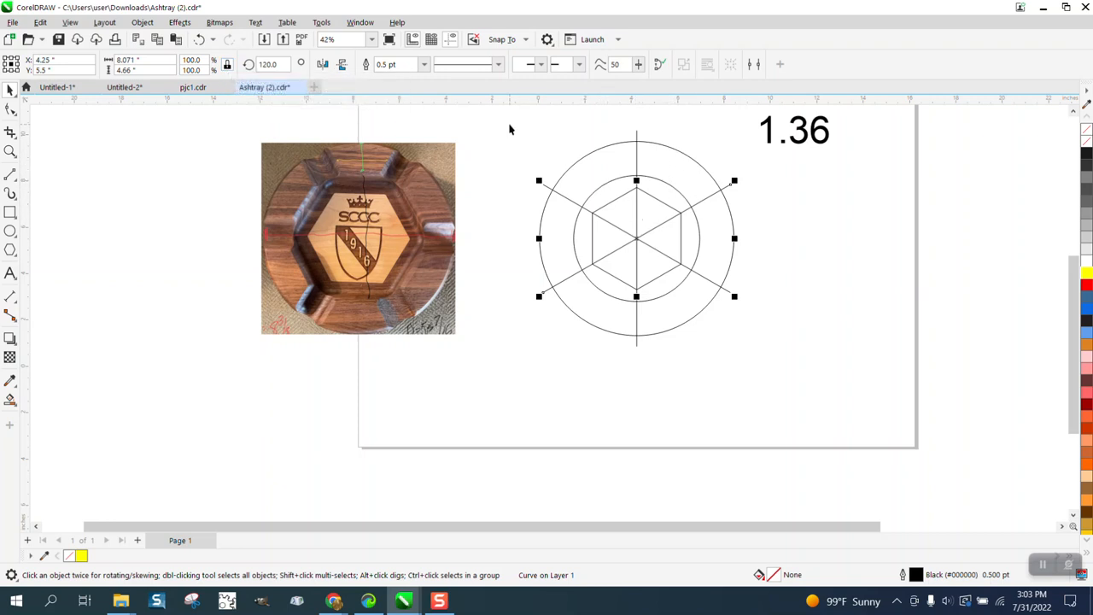
Step: Rotate the three lines, both circles and the hexagon together to a 360° angle, making one line horizontal
{"action": "mouse_move", "coordinate": [510, 127]}
{"action": "left_mouse_down"}
{"action": "mouse_move", "coordinate": [710, 319]}
{"action": "mouse_move", "coordinate": [792, 378]}
{"action": "left_mouse_up"}
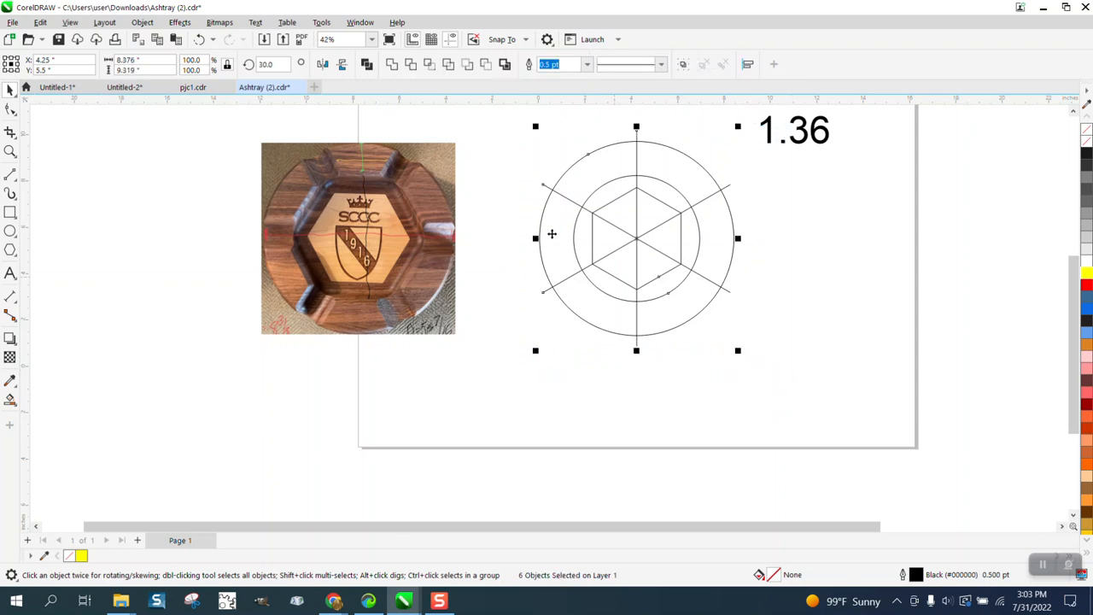
{"action": "left_click", "coordinate": [265, 65]}
{"action": "key", "text": "Return"}
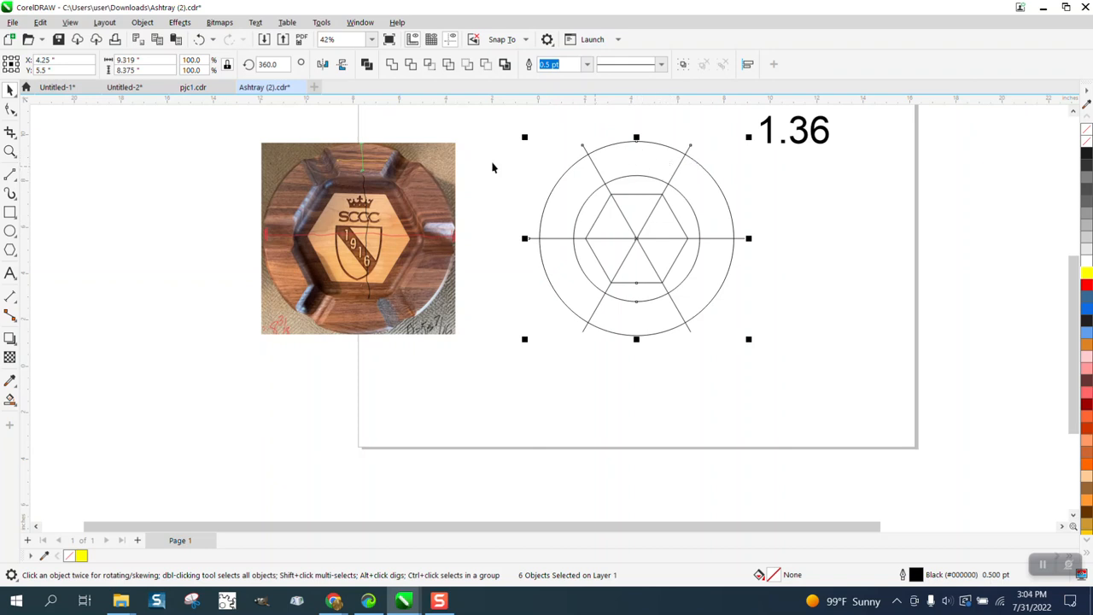
{"action": "left_click", "coordinate": [669, 158]}
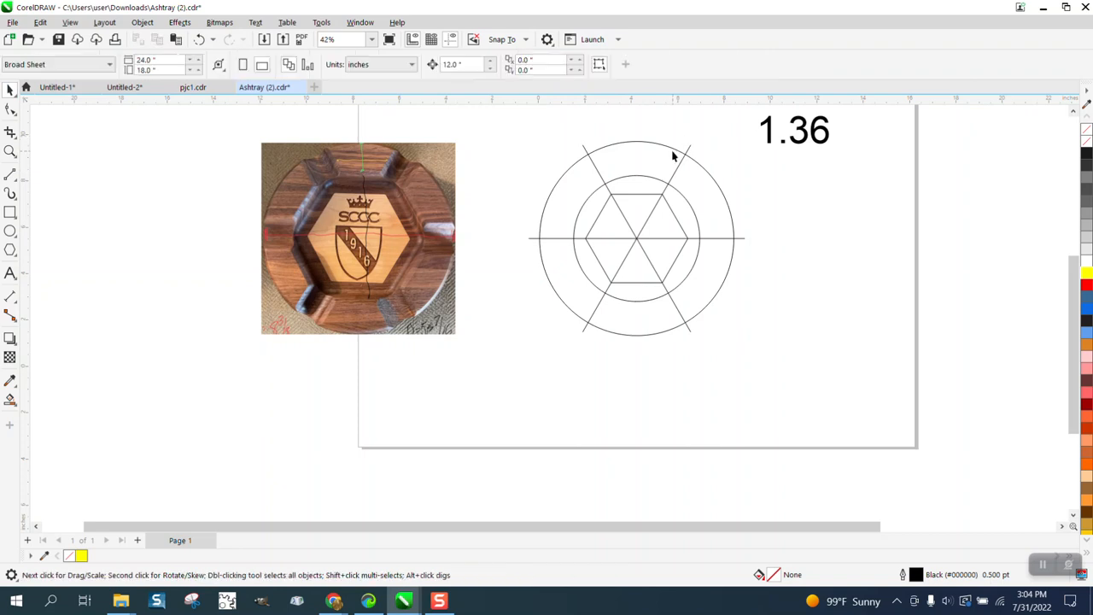
Step: Give the outer circle a red outline and convert it to curves
{"action": "left_click", "coordinate": [672, 154]}
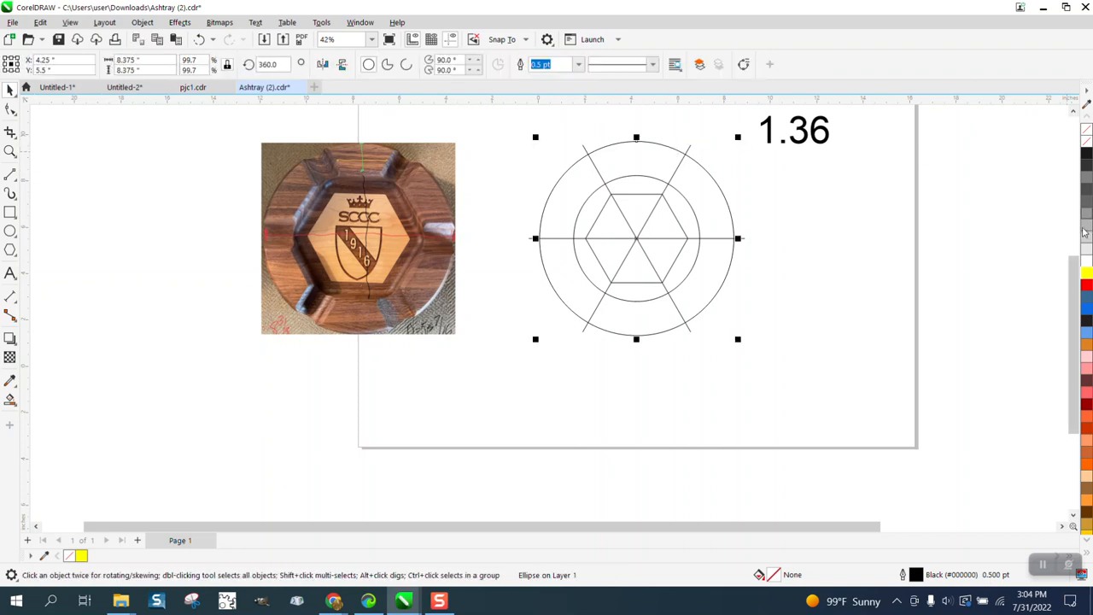
{"action": "right_click", "coordinate": [1090, 289]}
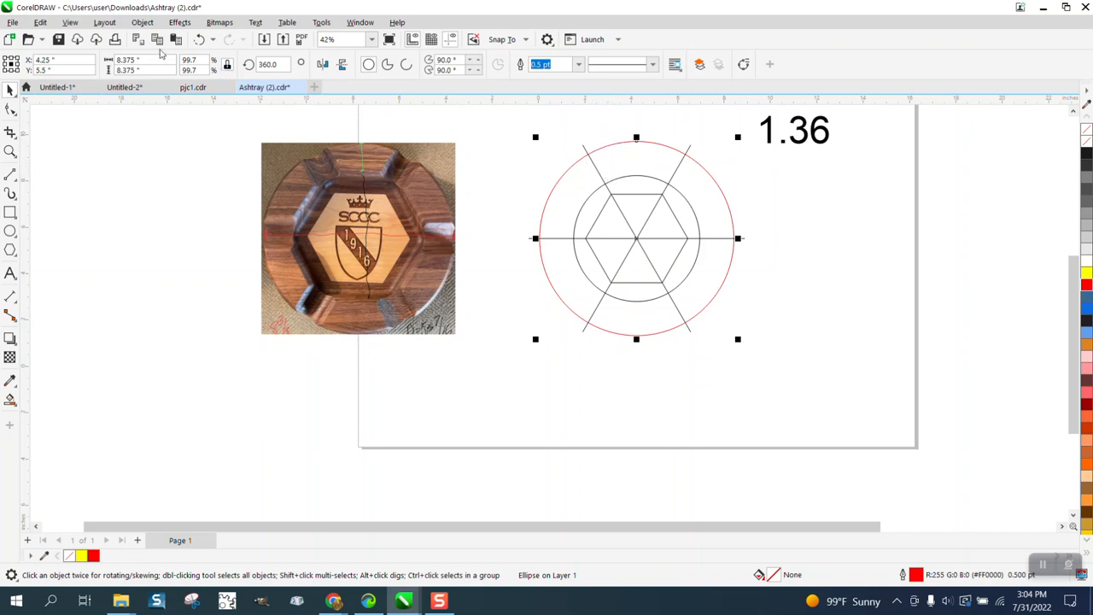
{"action": "left_click", "coordinate": [141, 22]}
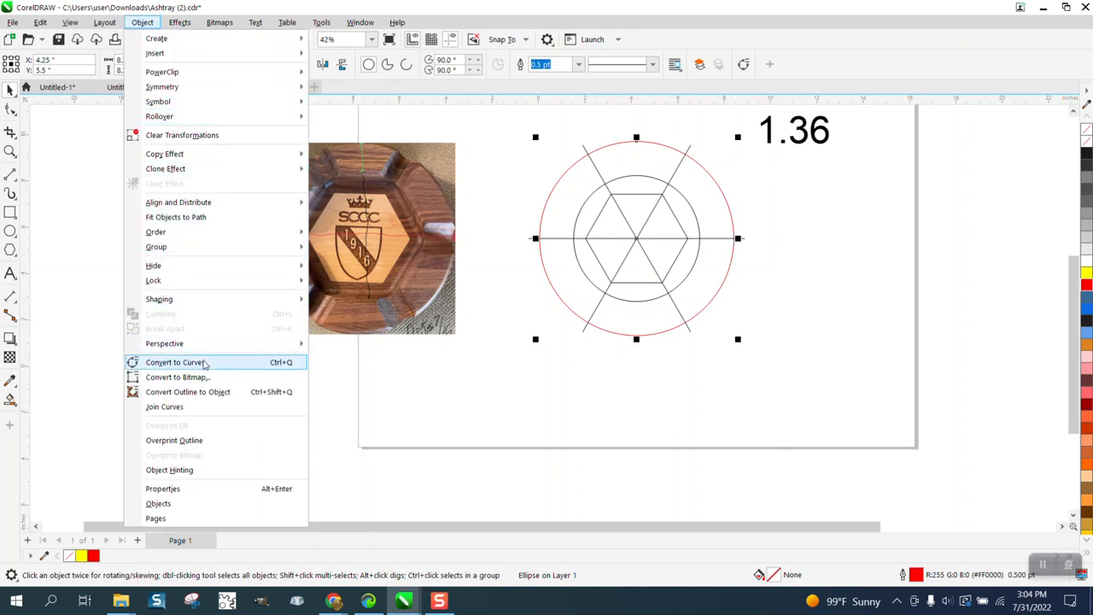
{"action": "left_click", "coordinate": [205, 362]}
Step: Look up the red outer circle's curve length in its object properties
{"action": "left_click", "coordinate": [348, 25]}
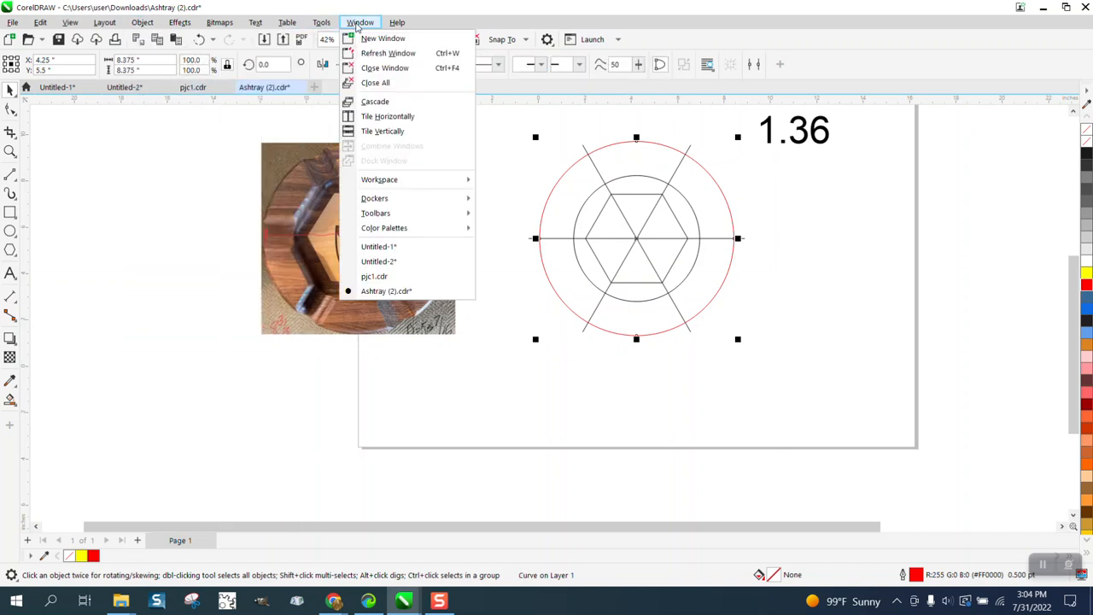
{"action": "mouse_move", "coordinate": [389, 201]}
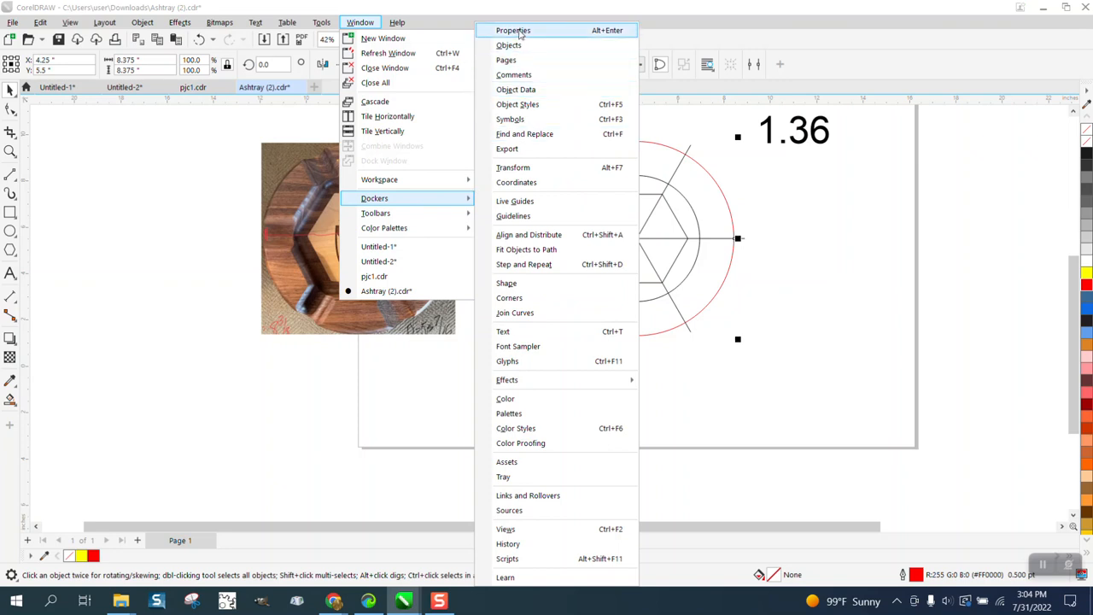
{"action": "left_click", "coordinate": [519, 33]}
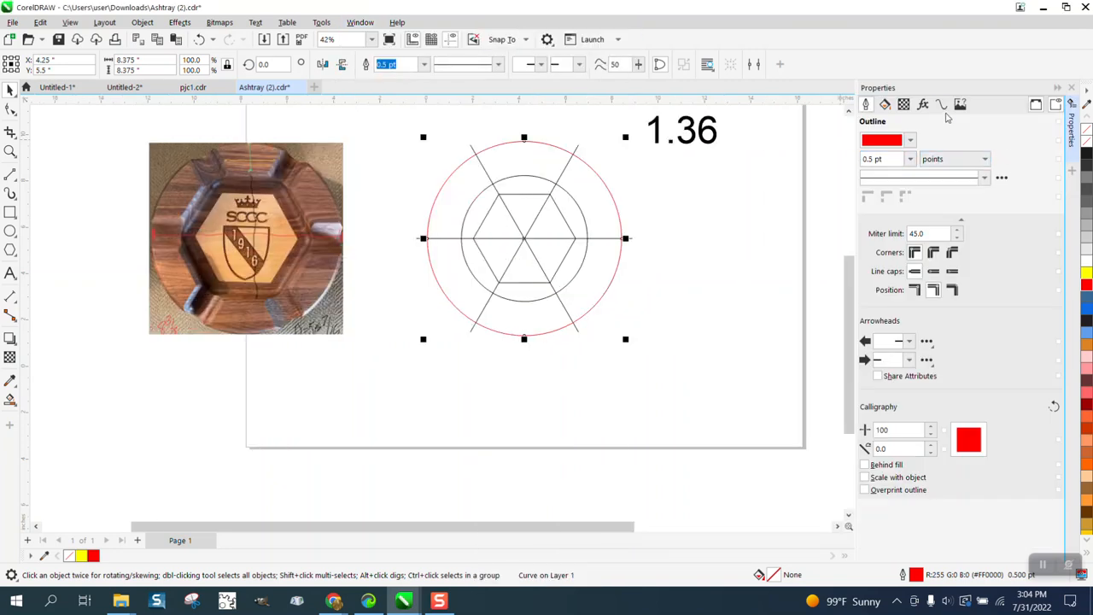
{"action": "left_click", "coordinate": [941, 104]}
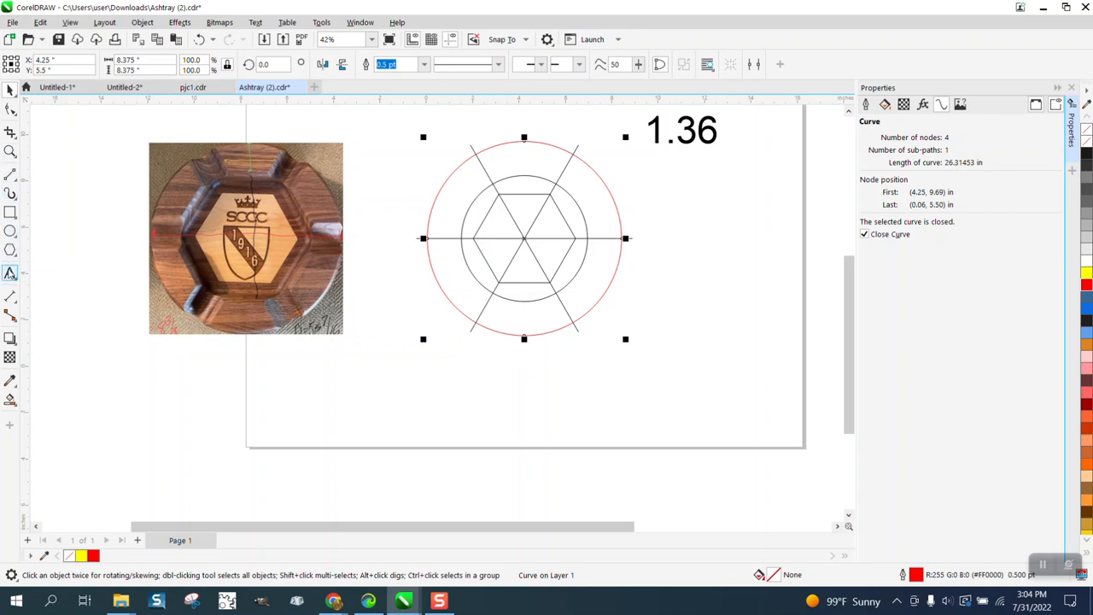
Step: Add the text "26.314" beside the circles, enlarge it to about 119.6 pt and move it directly below "1.36"
{"action": "left_click", "coordinate": [10, 274]}
{"action": "left_click", "coordinate": [668, 240]}
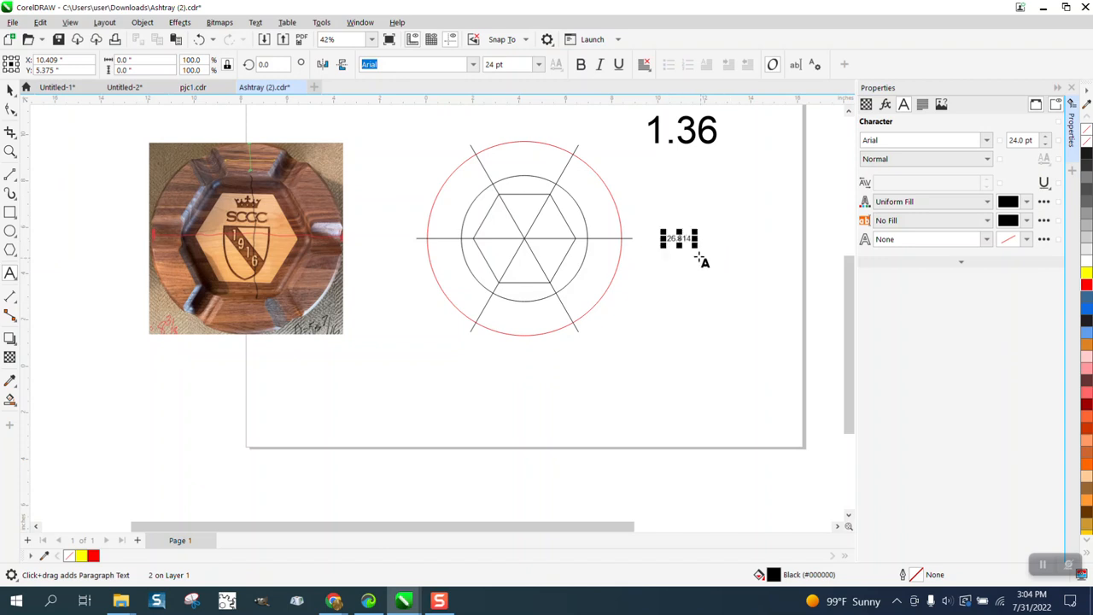
{"action": "left_click_drag", "start_coordinate": [695, 247], "coordinate": [786, 313]}
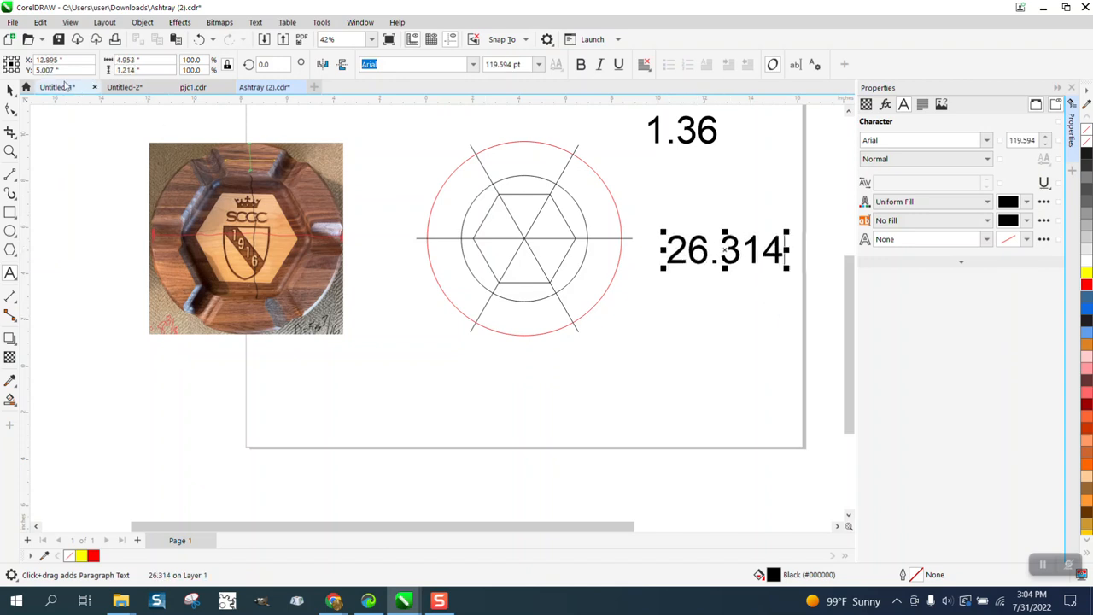
{"action": "left_click", "coordinate": [11, 89]}
{"action": "left_click_drag", "start_coordinate": [724, 248], "coordinate": [701, 181]}
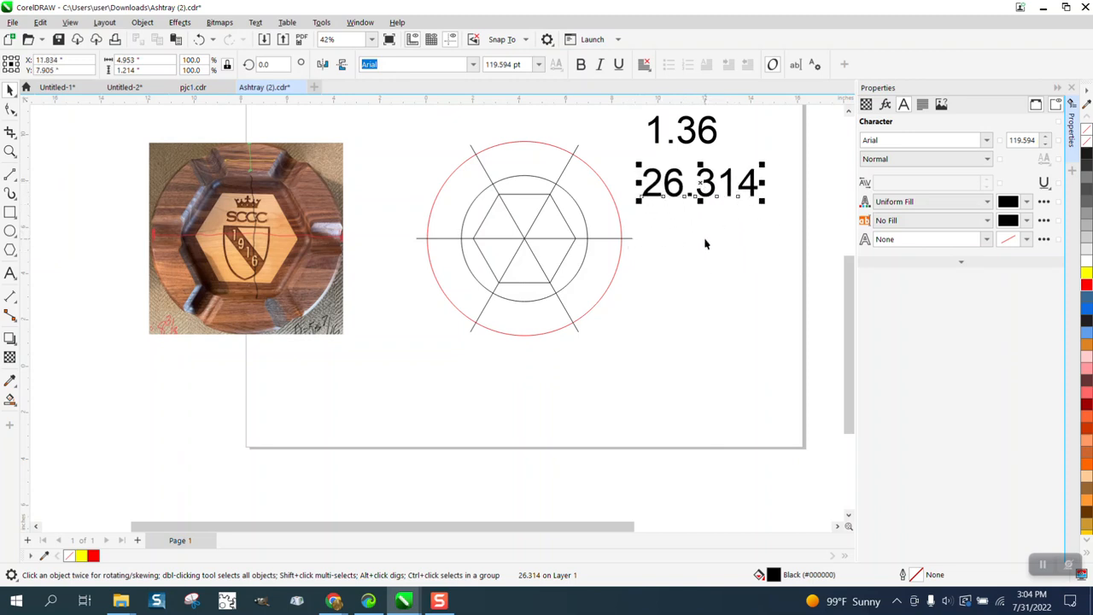
{"action": "scroll", "coordinate": [704, 244], "scroll_direction": "down", "scroll_amount": 1}
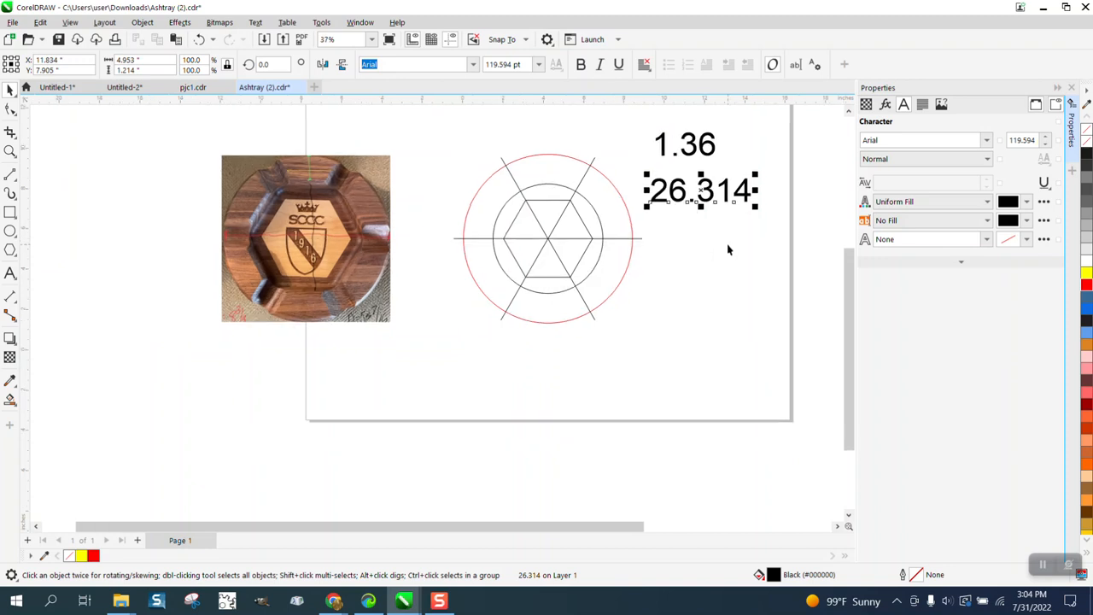
Step: Divide 360 by 26.314 in Calculator to find the degrees per inch of circumference, and close it
{"action": "key", "text": "XF86Calculator"}
{"action": "type", "text": "360"}
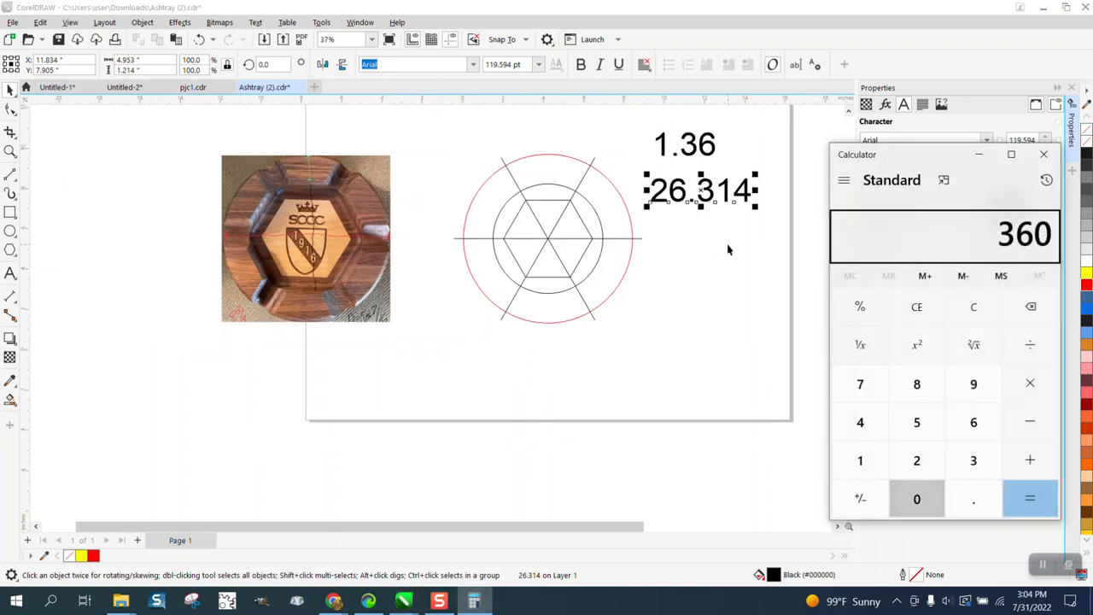
{"action": "key", "text": "slash"}
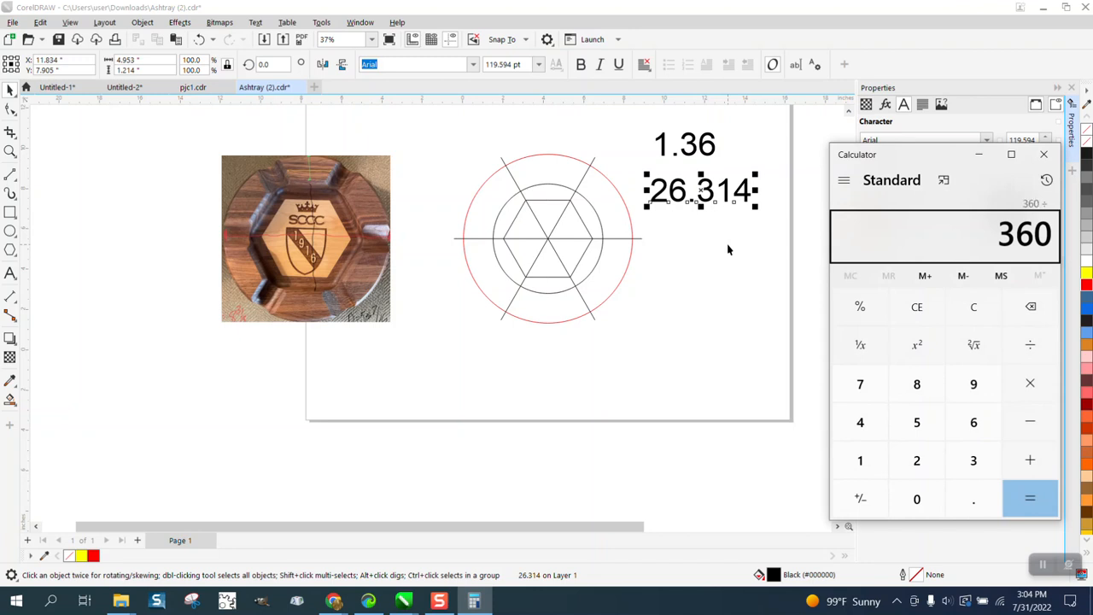
{"action": "type", "text": "26."}
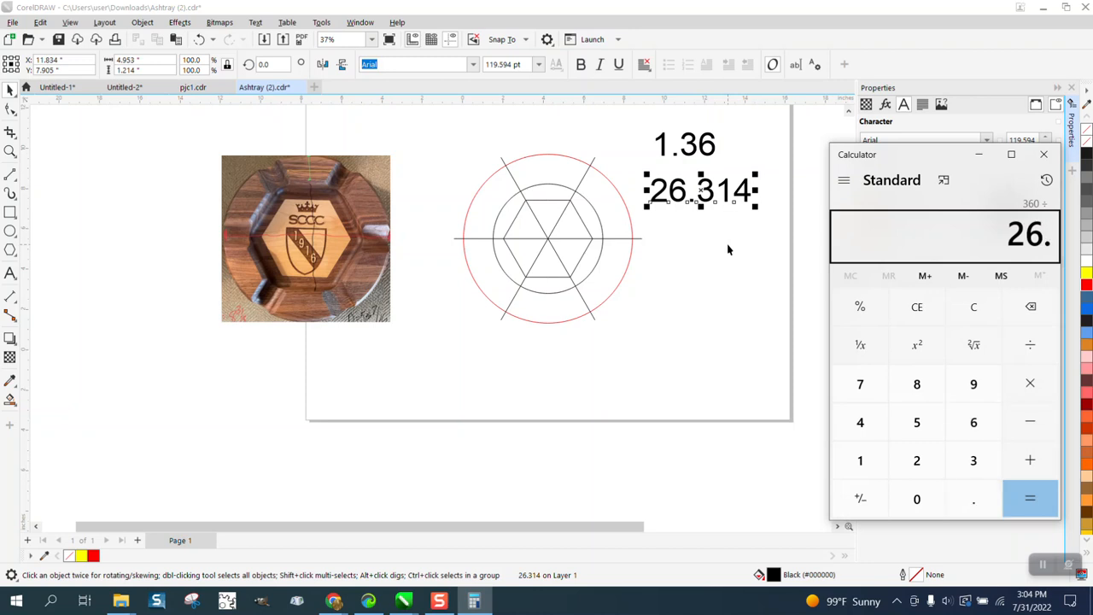
{"action": "type", "text": "314"}
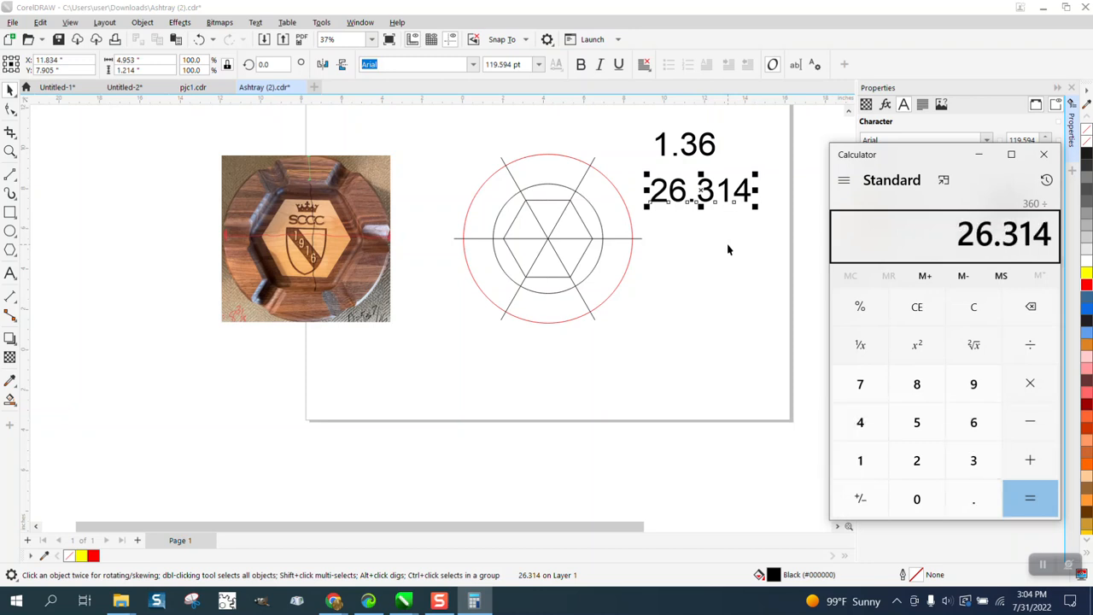
{"action": "key", "text": "Return"}
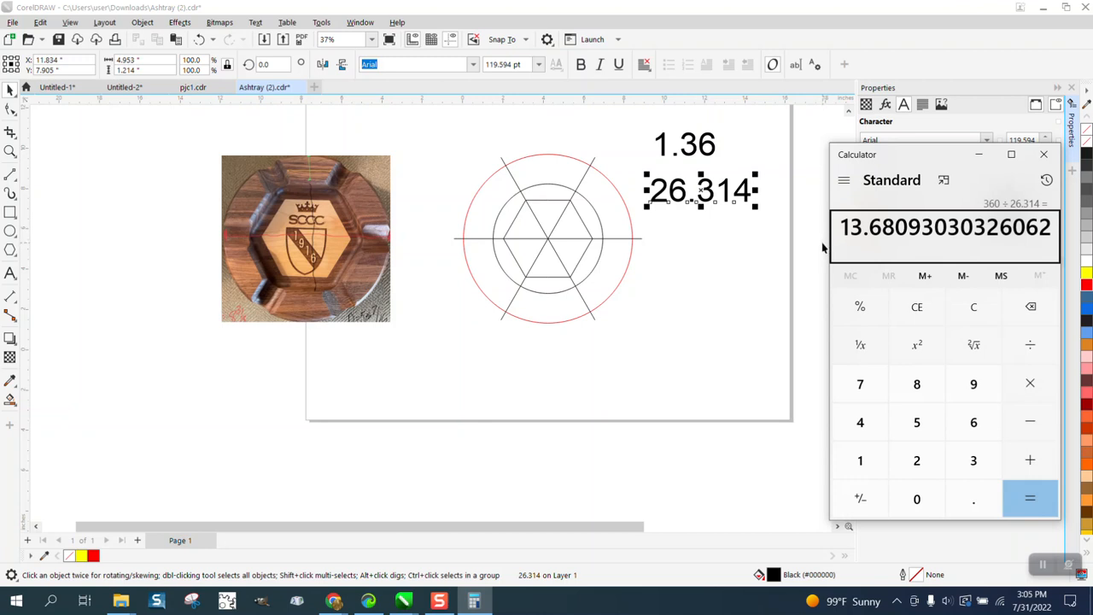
{"action": "left_click", "coordinate": [1043, 154]}
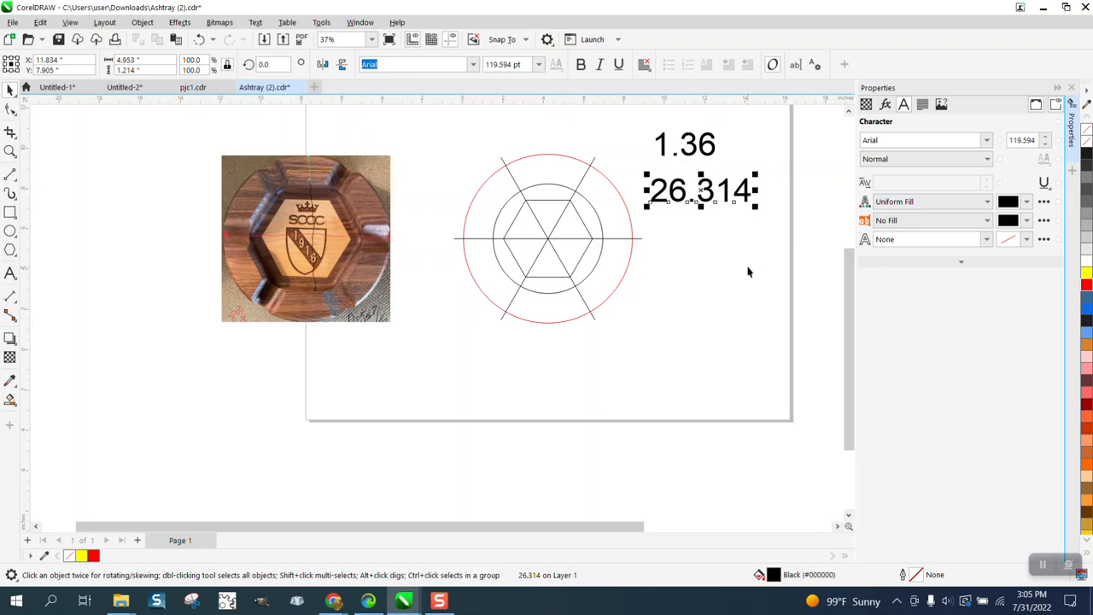
Step: Divide 26.31 by 1.36 in Calculator to find how many notch widths fit the circumference, and close it
{"action": "key", "text": "XF86Calculator"}
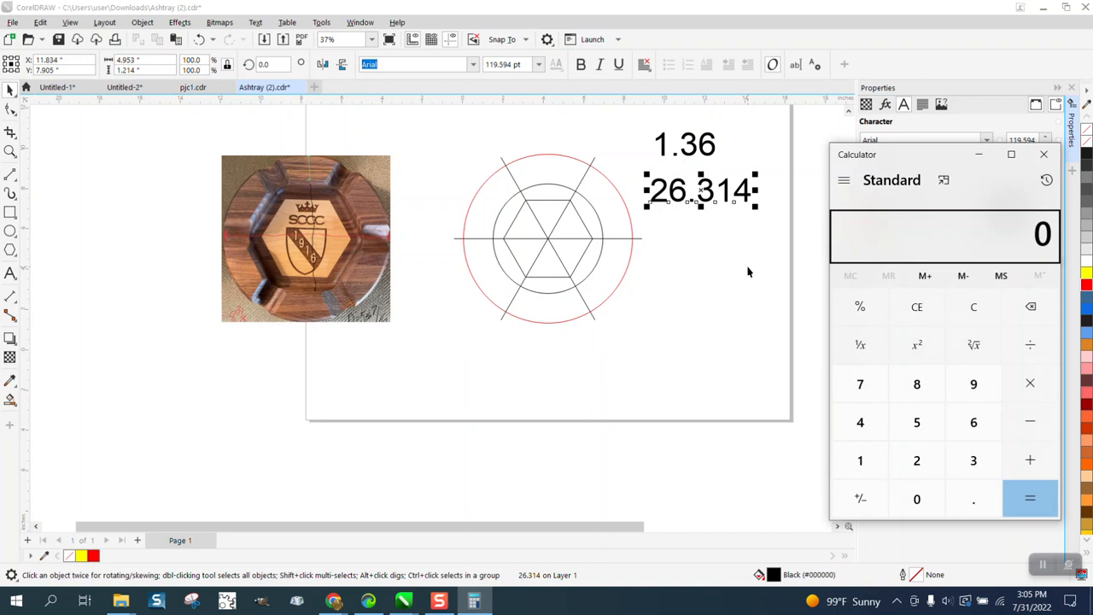
{"action": "type", "text": "26.31"}
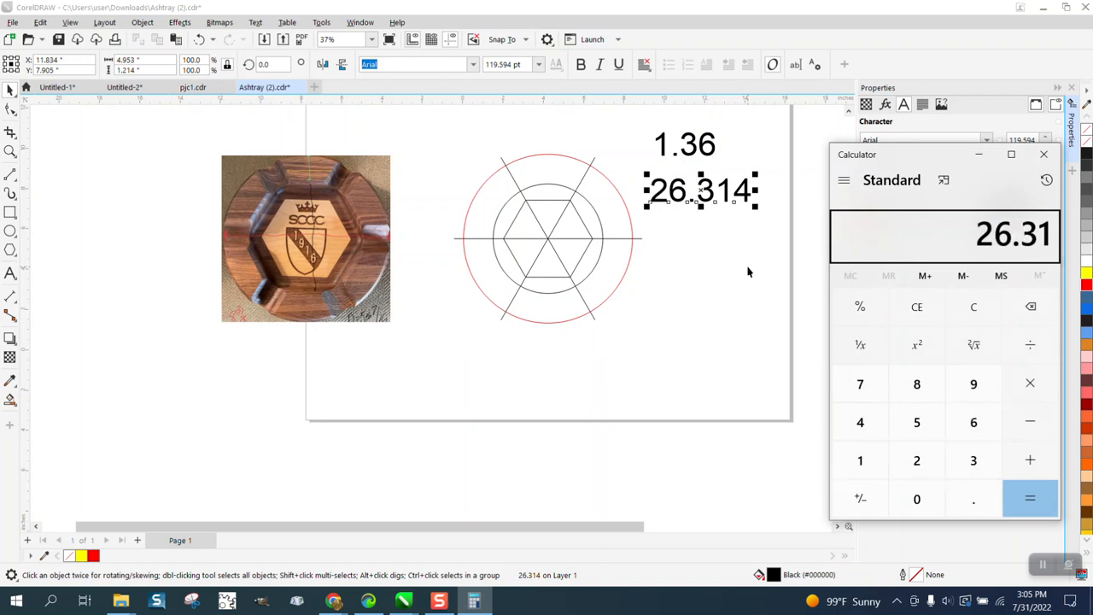
{"action": "key", "text": "plus"}
{"action": "type", "text": "1.36"}
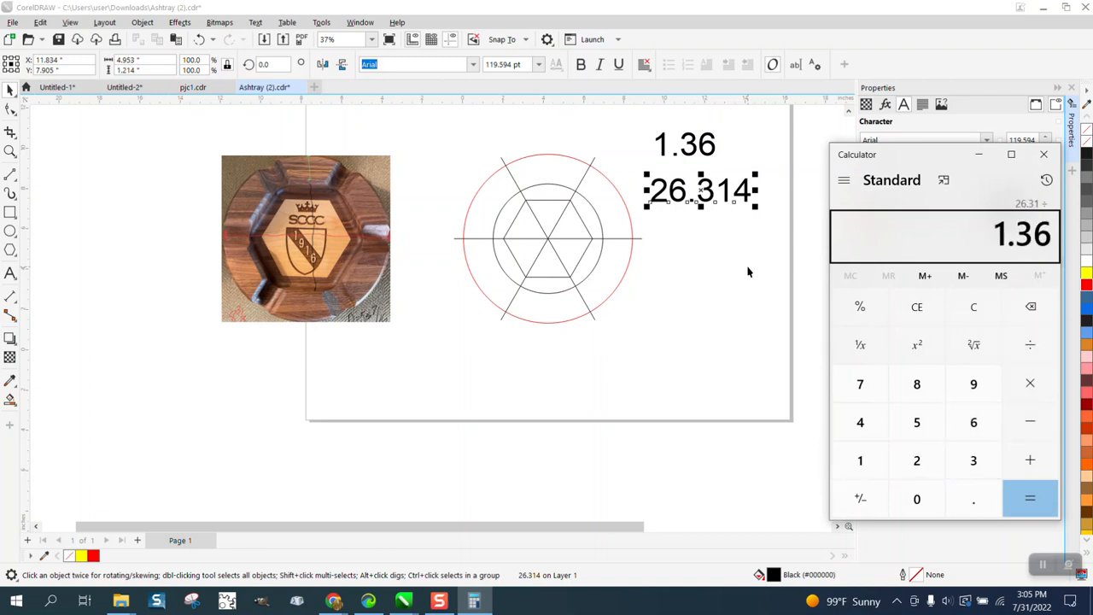
{"action": "key", "text": "Return"}
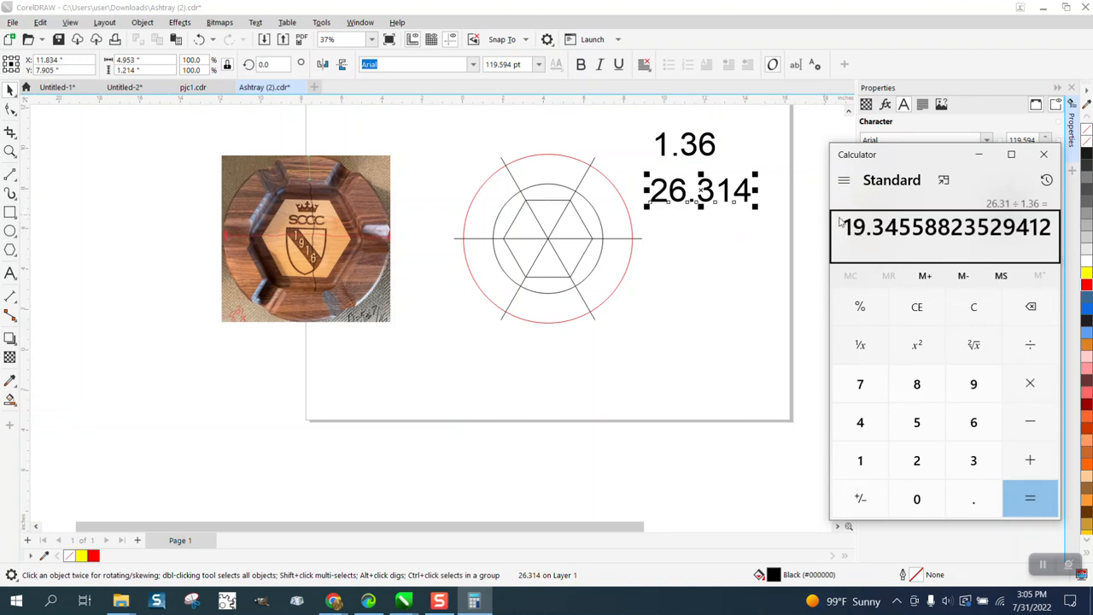
{"action": "left_click", "coordinate": [1044, 153]}
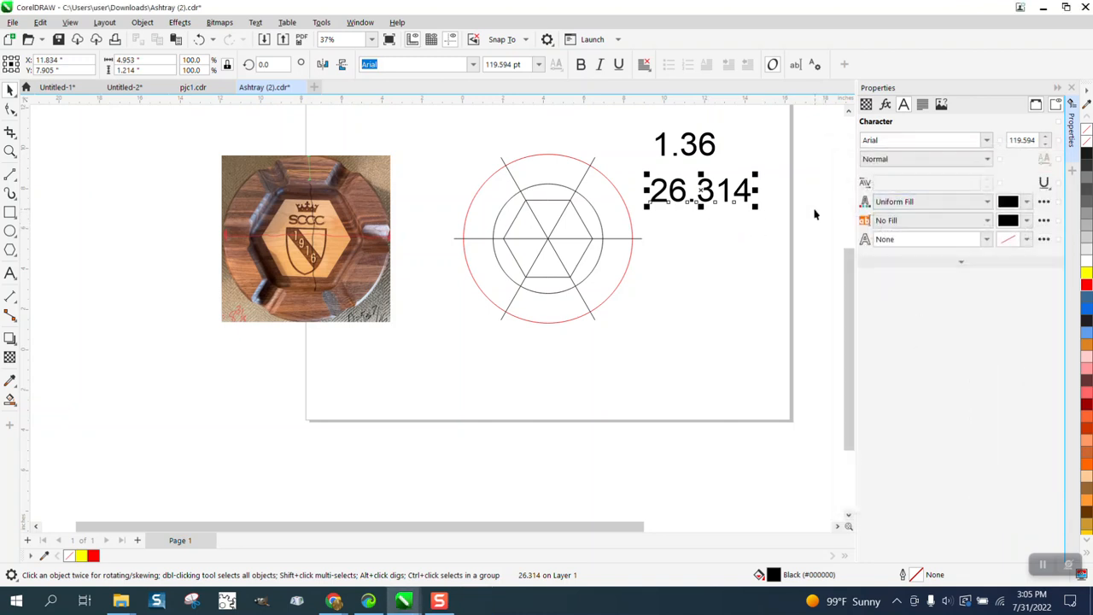
Step: Delete both number notes, "1.36" and "26.314", beside the circles
{"action": "left_click_drag", "start_coordinate": [644, 120], "coordinate": [771, 245]}
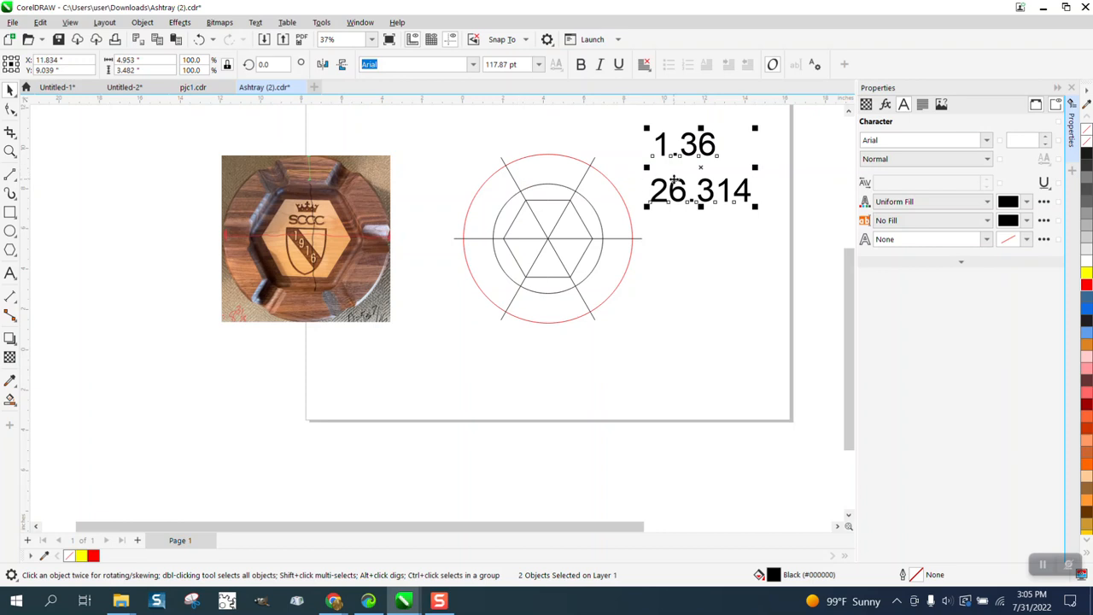
{"action": "key", "text": "Delete"}
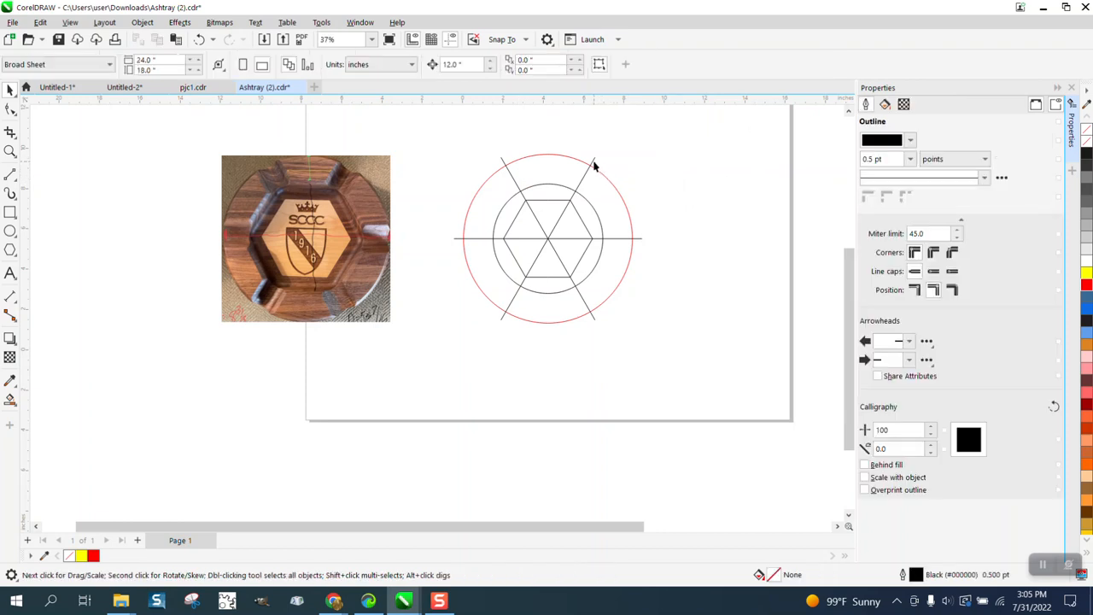
Step: Create two rotated copies of the spoke line rising to the right, one at 330+9° and one at 330-9°
{"action": "left_click", "coordinate": [594, 163]}
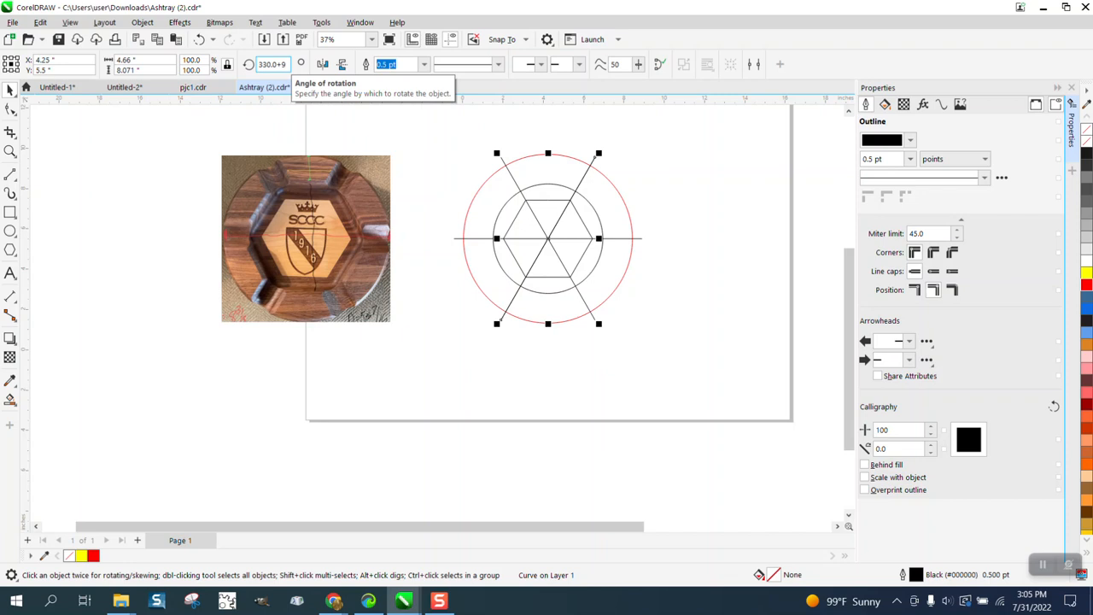
{"action": "key", "text": "Return"}
{"action": "left_click", "coordinate": [619, 143]}
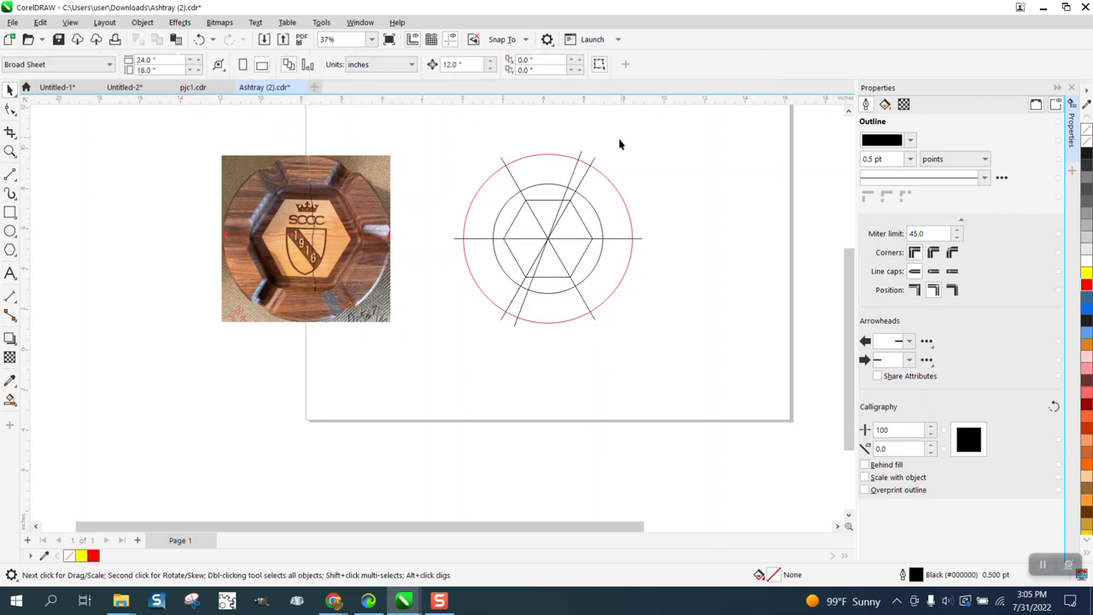
{"action": "left_click", "coordinate": [595, 165]}
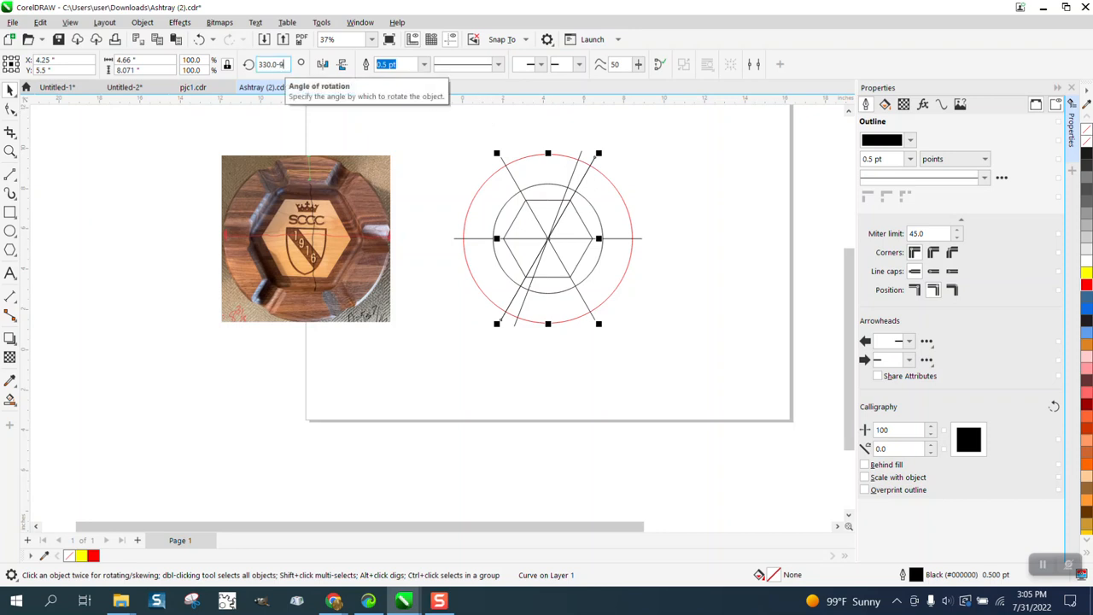
{"action": "key", "text": "Return"}
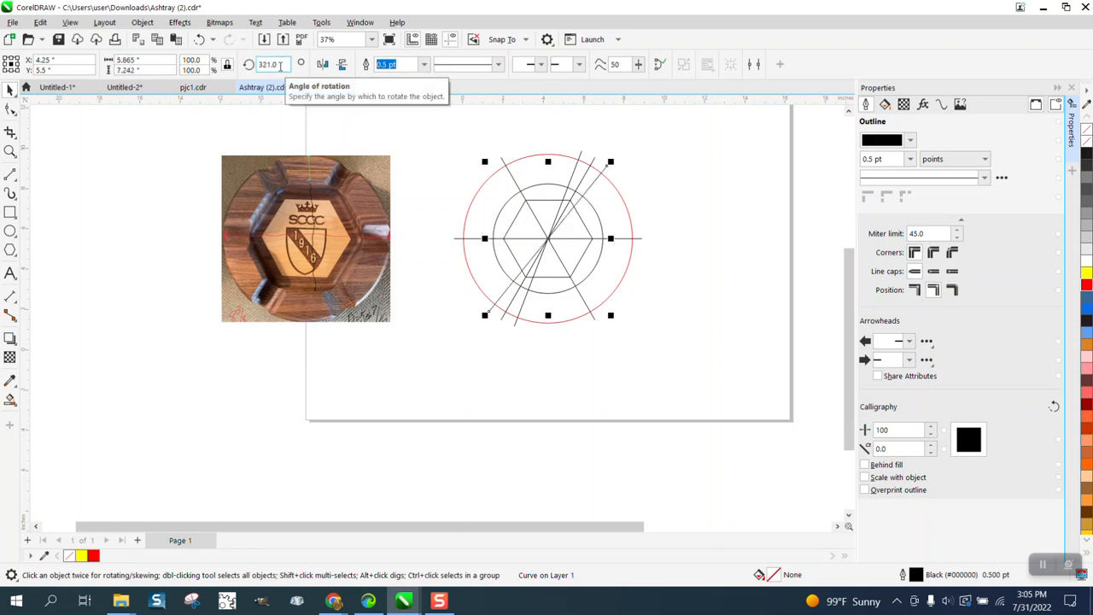
{"action": "left_click", "coordinate": [665, 233]}
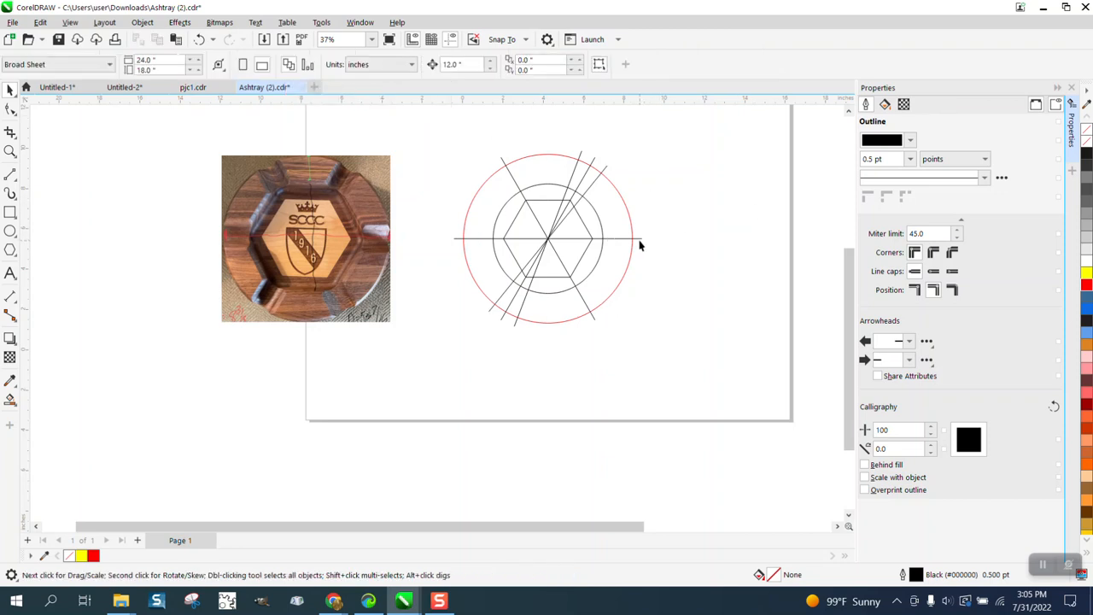
Step: Delete the horizontal spoke line and the diagonal line descending to the right
{"action": "left_click", "coordinate": [642, 239]}
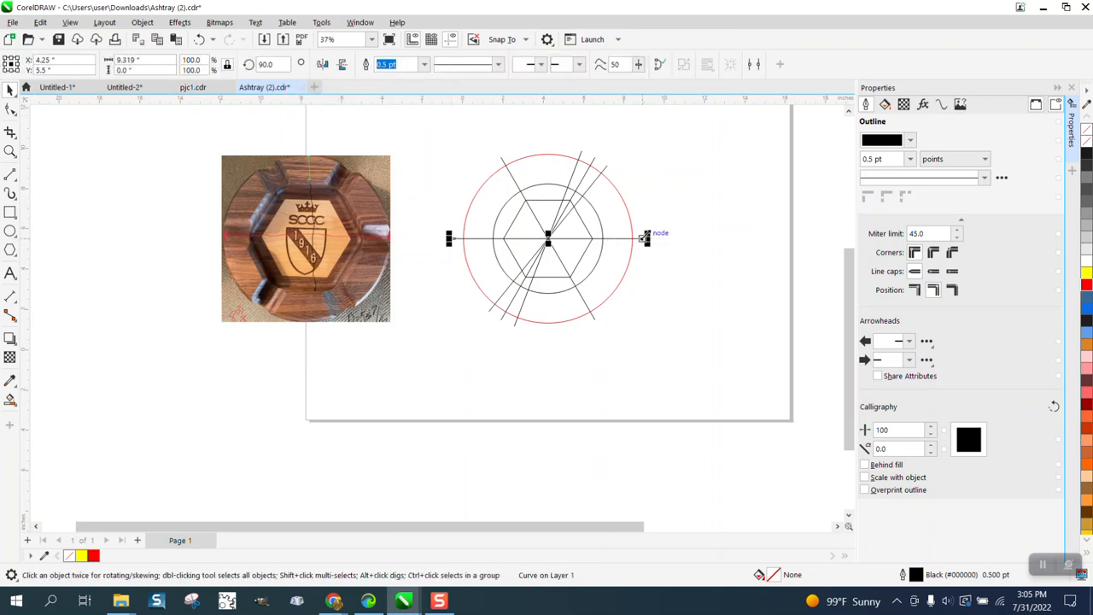
{"action": "key", "text": "Delete"}
{"action": "left_click", "coordinate": [593, 321]}
{"action": "key", "text": "Delete"}
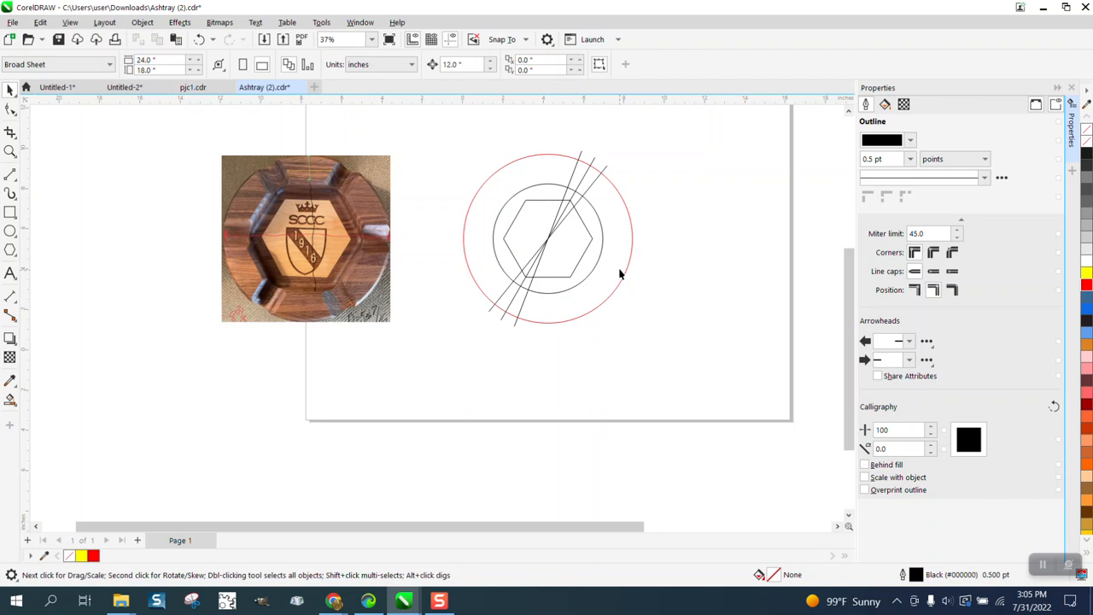
Step: Group the original diagonal spoke line with its two rotated copies
{"action": "left_click", "coordinate": [11, 150]}
{"action": "left_click", "coordinate": [613, 201]}
{"action": "left_click", "coordinate": [11, 90]}
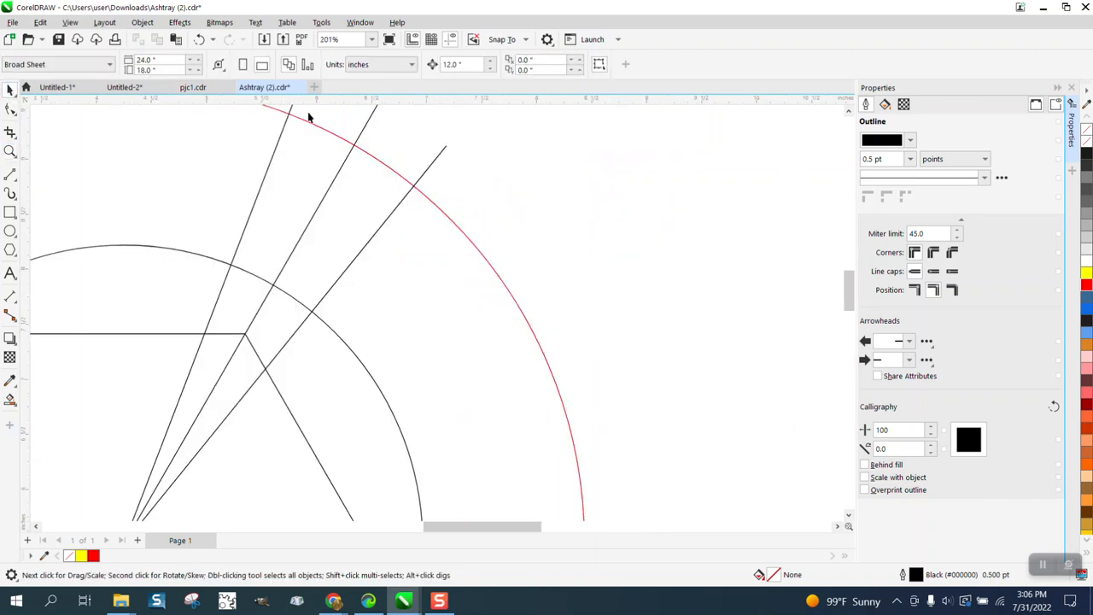
{"action": "scroll", "coordinate": [516, 201], "scroll_direction": "down", "scroll_amount": 2}
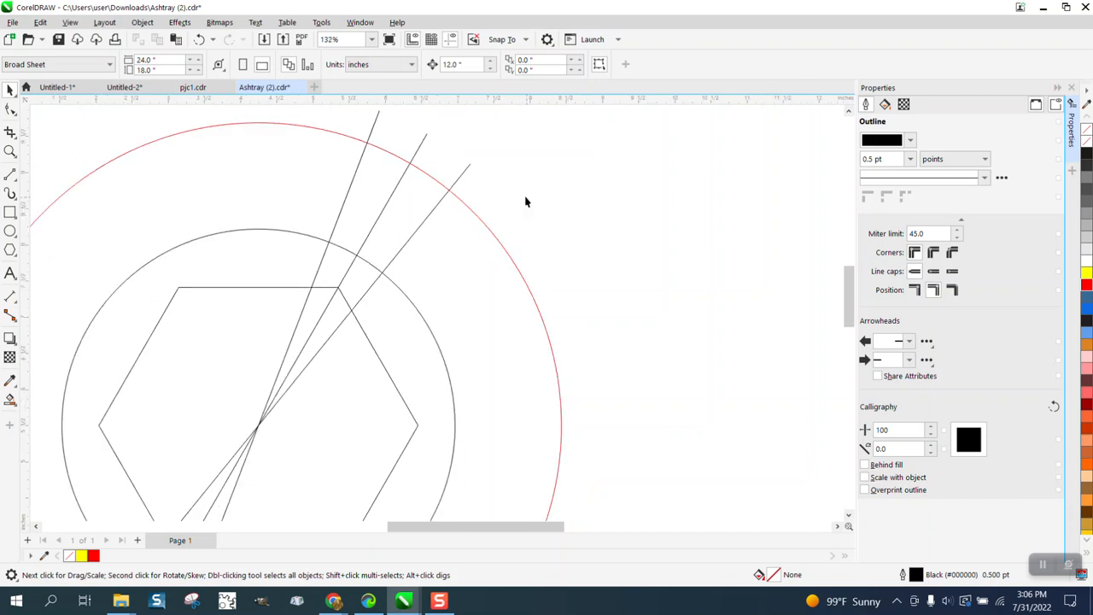
{"action": "left_click", "coordinate": [465, 163]}
{"action": "scroll", "coordinate": [549, 201], "scroll_direction": "down", "scroll_amount": 1}
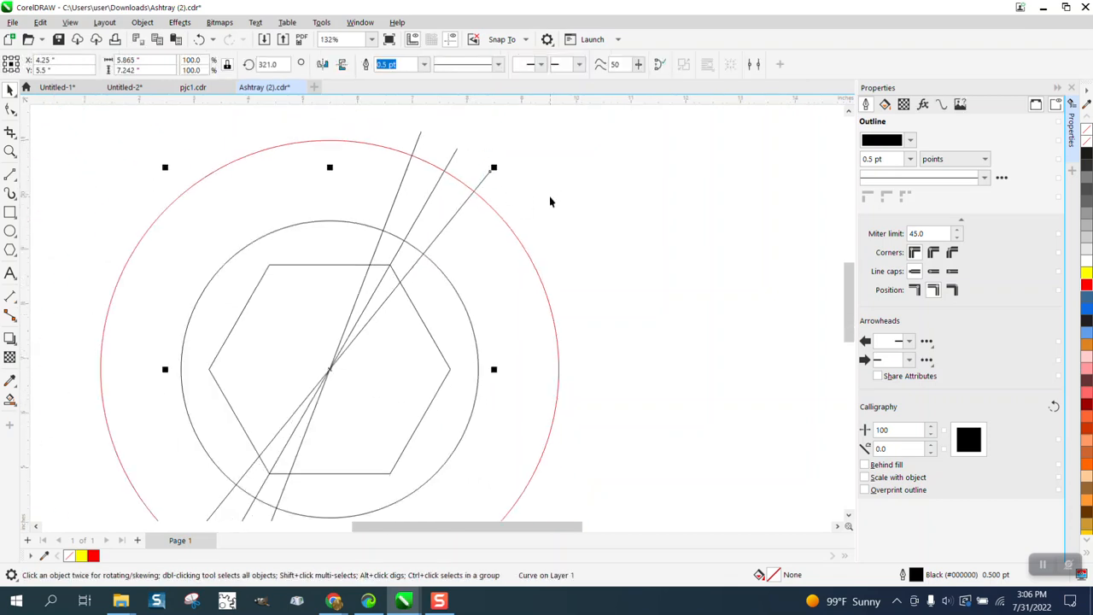
{"action": "left_click_drag", "start_coordinate": [408, 120], "coordinate": [468, 149]}
{"action": "left_click", "coordinate": [456, 150]}
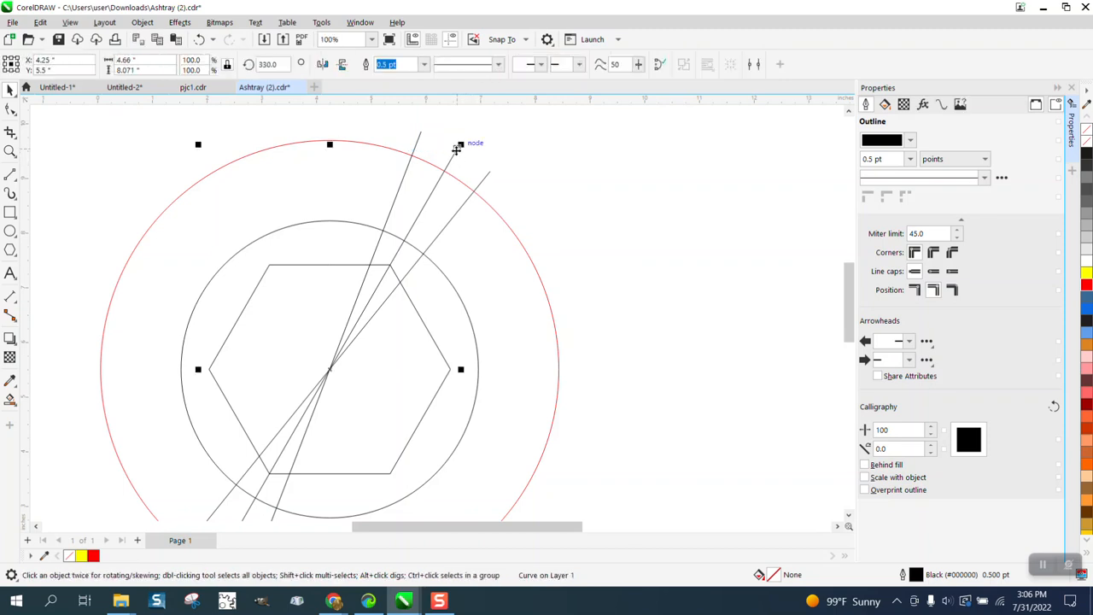
{"action": "left_click", "coordinate": [491, 175], "text": "shift"}
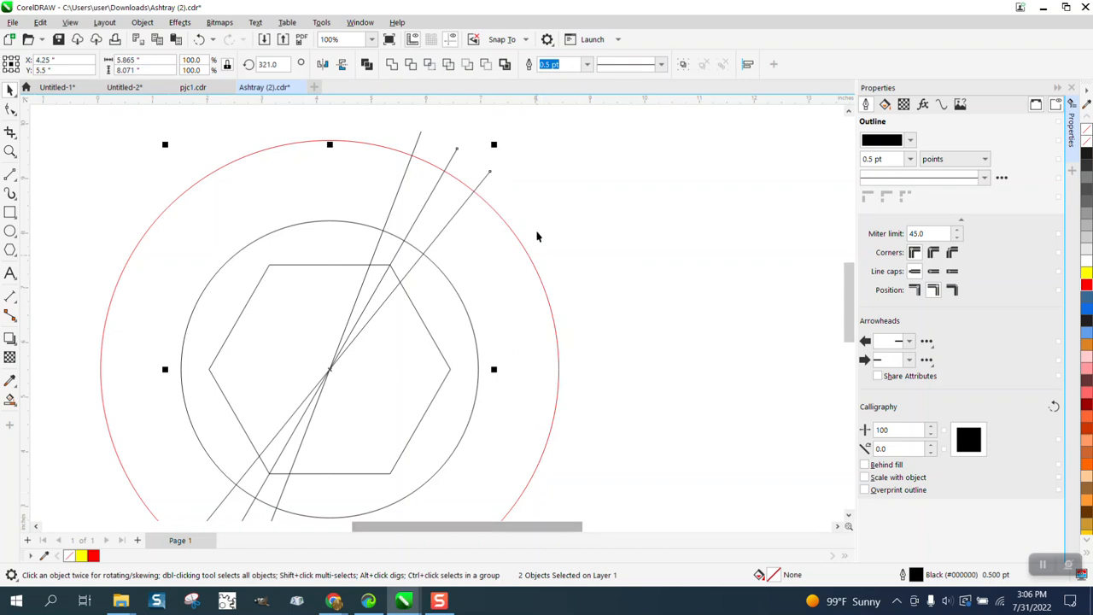
{"action": "left_click", "coordinate": [485, 176]}
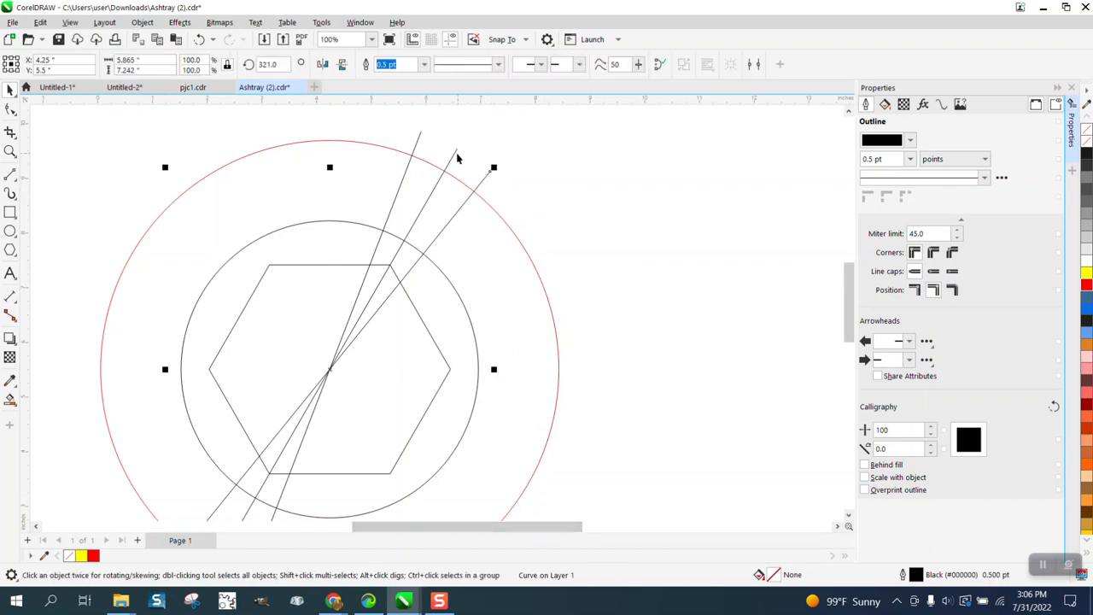
{"action": "left_click", "coordinate": [455, 151], "text": "shift"}
{"action": "left_click", "coordinate": [420, 135], "text": "shift"}
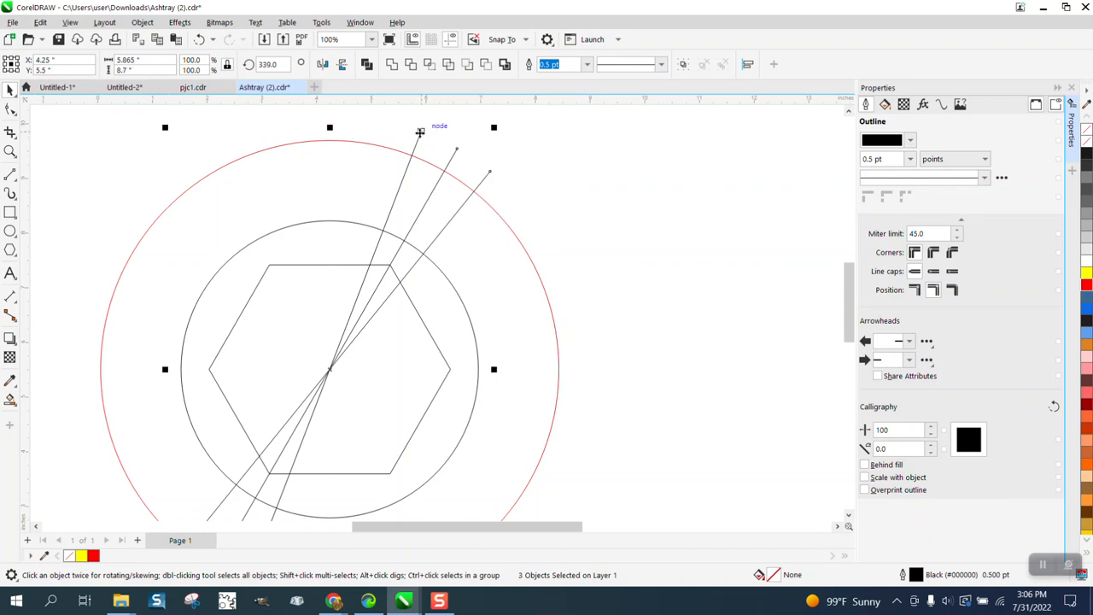
{"action": "key", "text": "ctrl+g"}
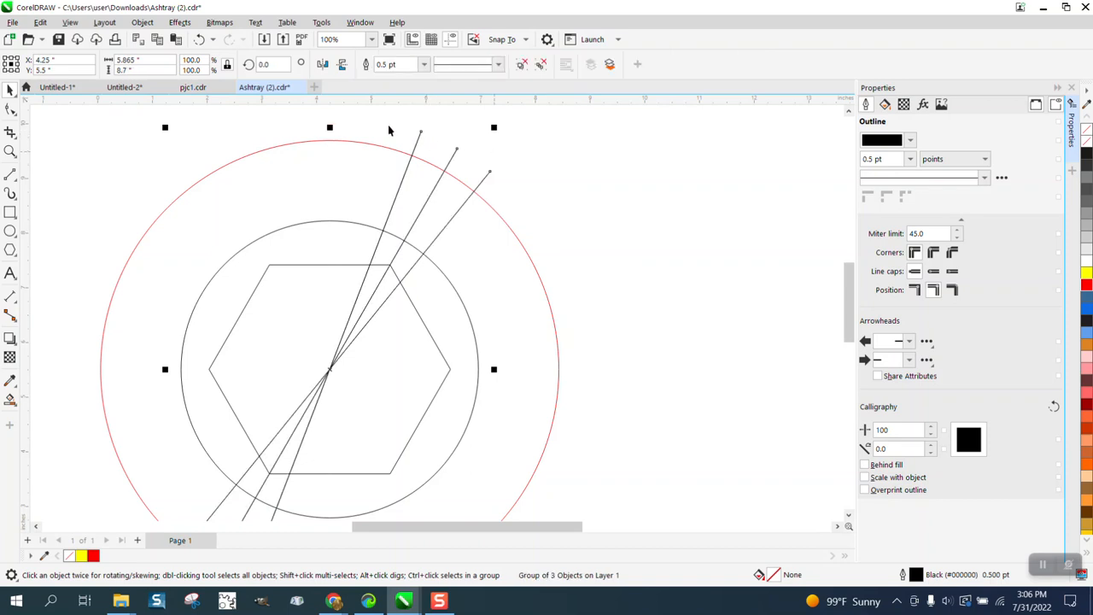
Step: Create a copy of the three-line group rotated 60° and repeat it once to cover all six spoke positions
{"action": "left_click", "coordinate": [272, 64]}
{"action": "type", "text": "60"}
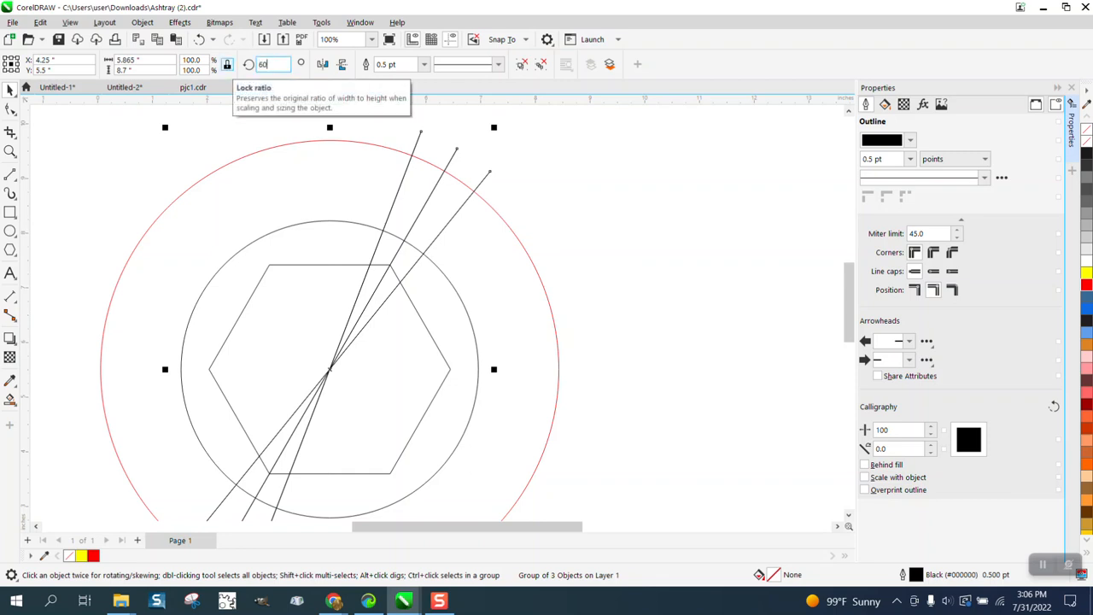
{"action": "key", "text": "Return"}
{"action": "key", "text": "ctrl+r"}
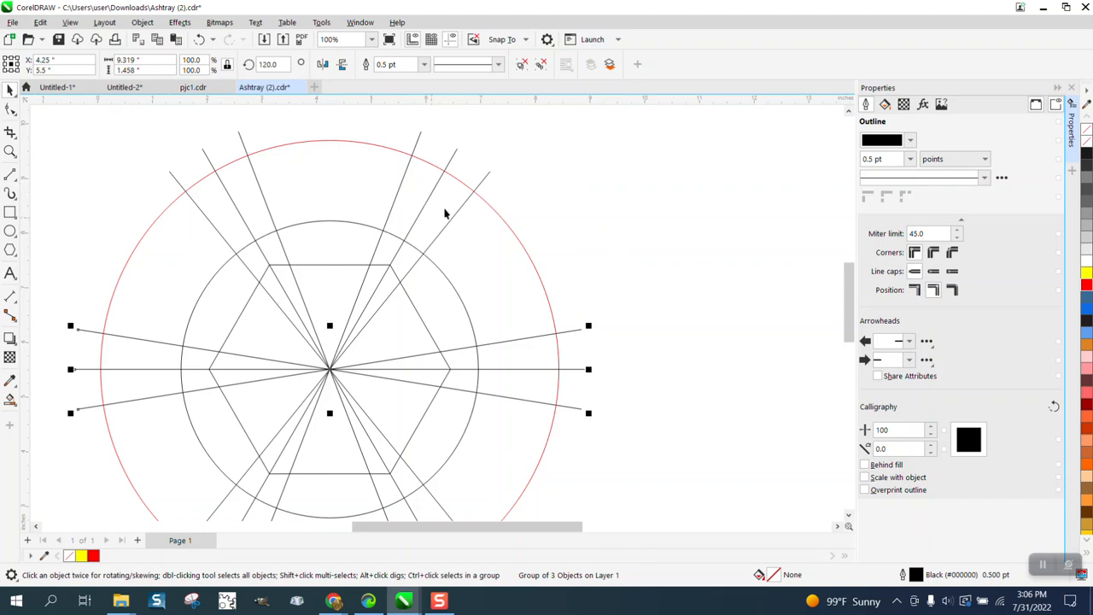
Step: Smart-fill the top ring segment between the two circles in blue with no outline, and nudge it 12 inches to the right
{"action": "left_click", "coordinate": [391, 153]}
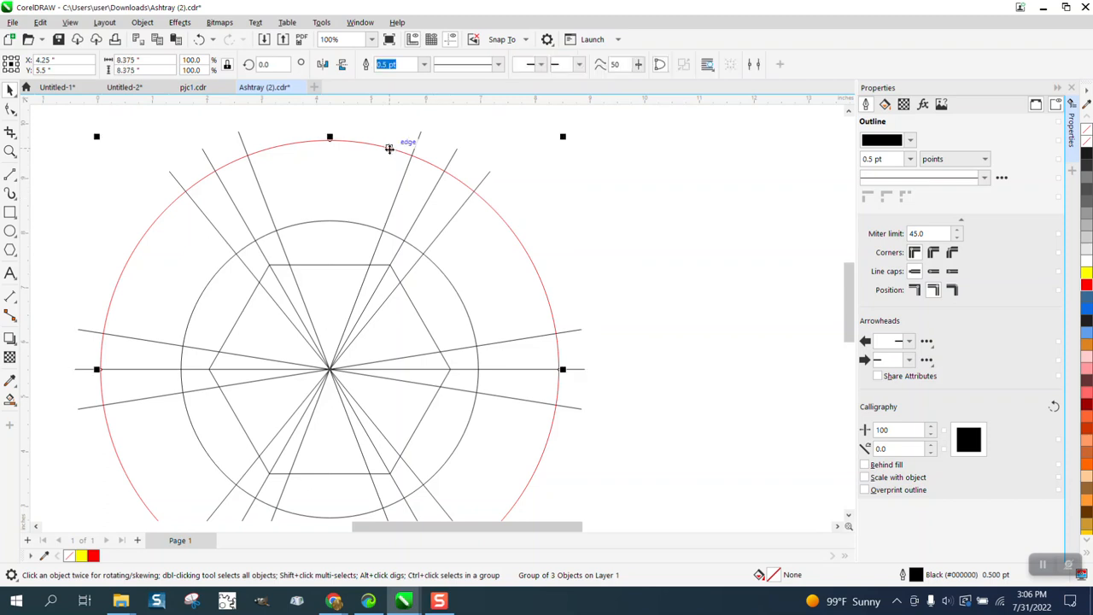
{"action": "scroll", "coordinate": [402, 182], "scroll_direction": "down", "scroll_amount": 1}
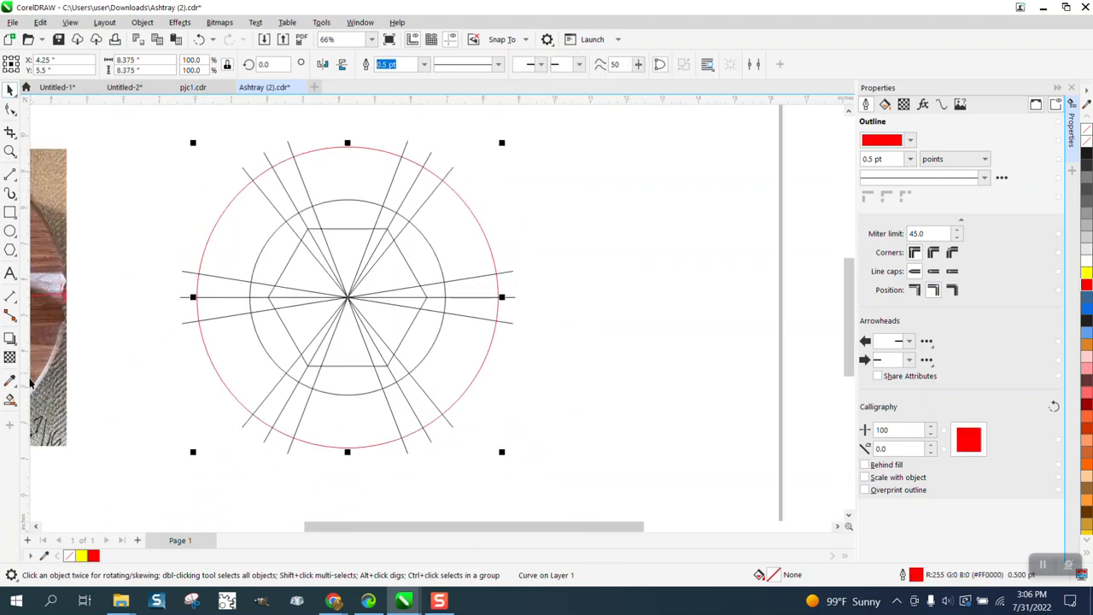
{"action": "left_click", "coordinate": [10, 399]}
{"action": "left_click", "coordinate": [338, 183]}
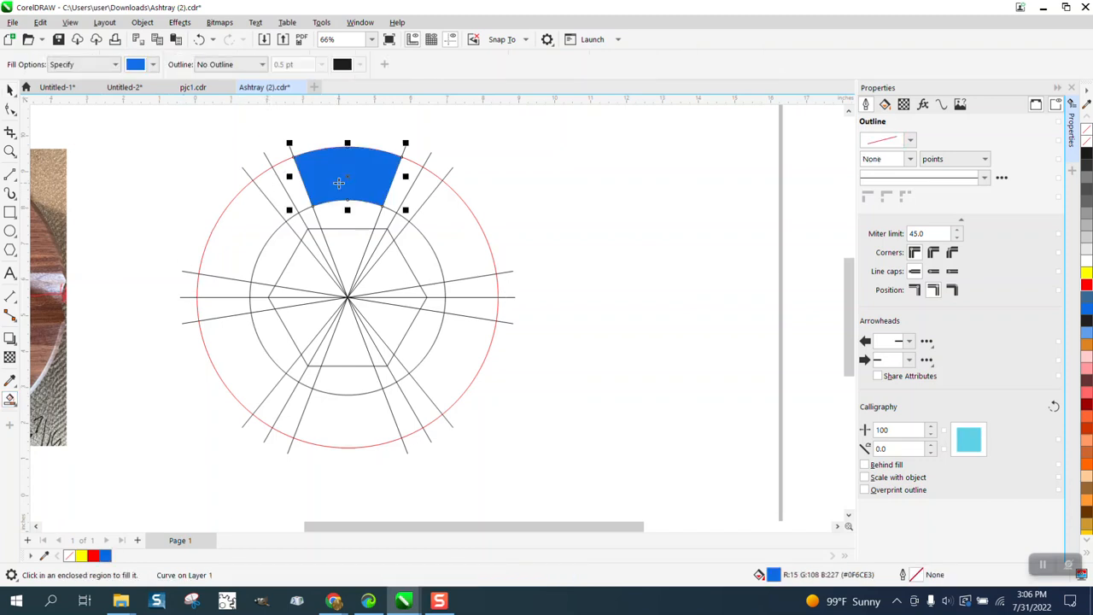
{"action": "key", "text": "Right"}
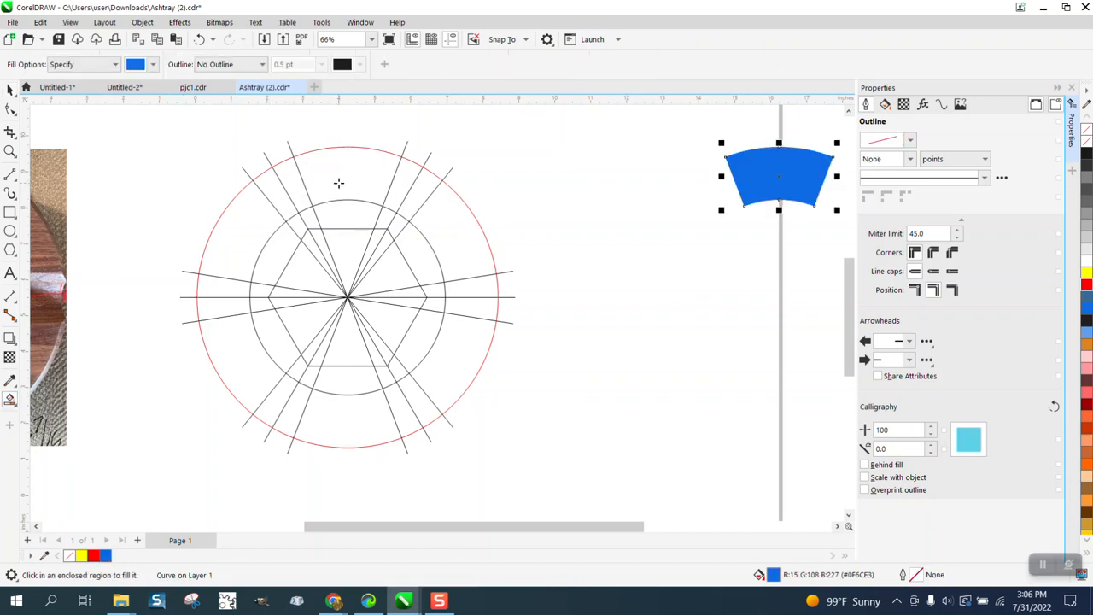
{"action": "left_click", "coordinate": [1072, 88]}
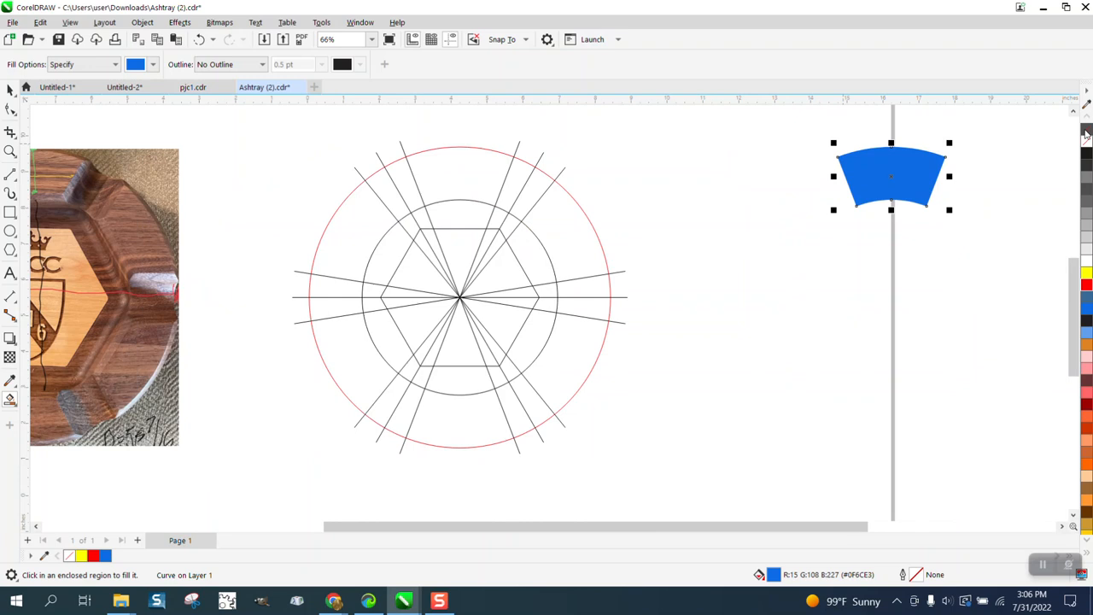
Step: Remove the blue fill from the extracted segment, give it a black outline, and open the Contour settings
{"action": "left_click", "coordinate": [1086, 132]}
{"action": "right_click", "coordinate": [1086, 153]}
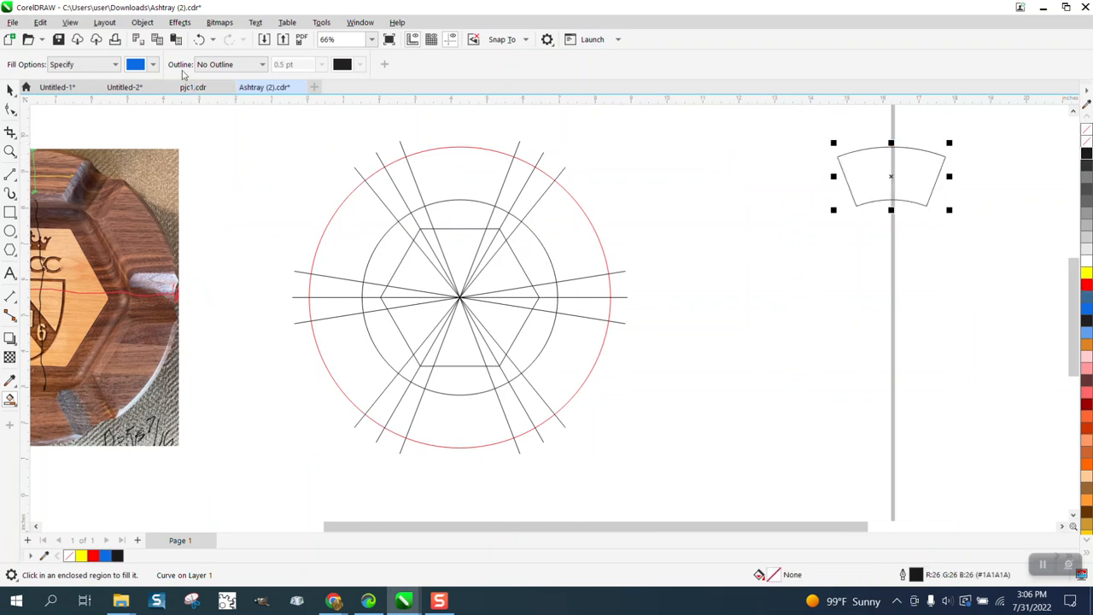
{"action": "left_click", "coordinate": [185, 27]}
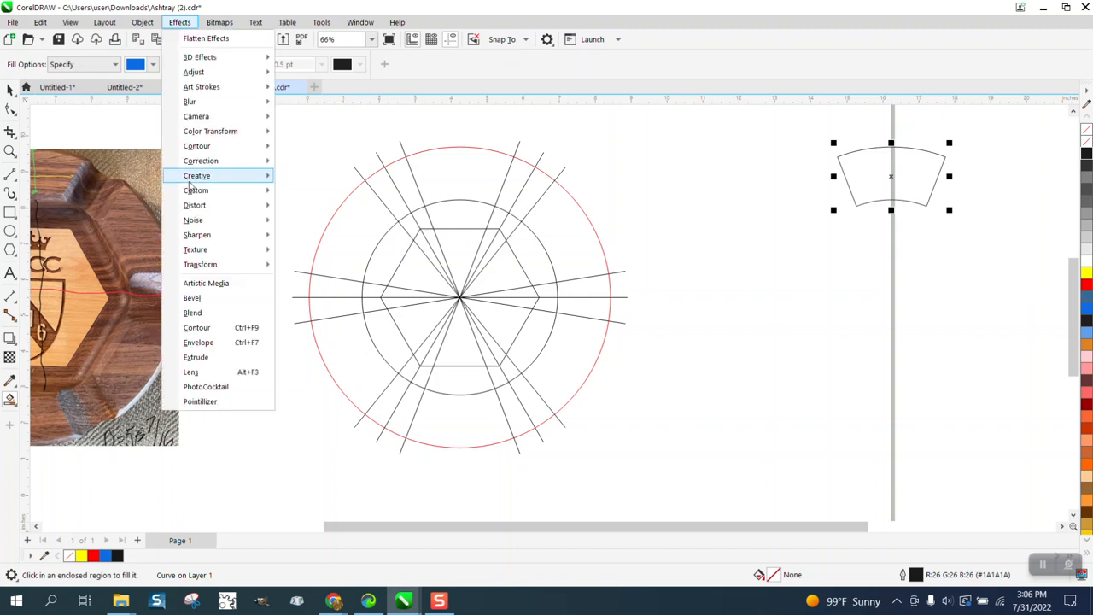
{"action": "left_click", "coordinate": [196, 323]}
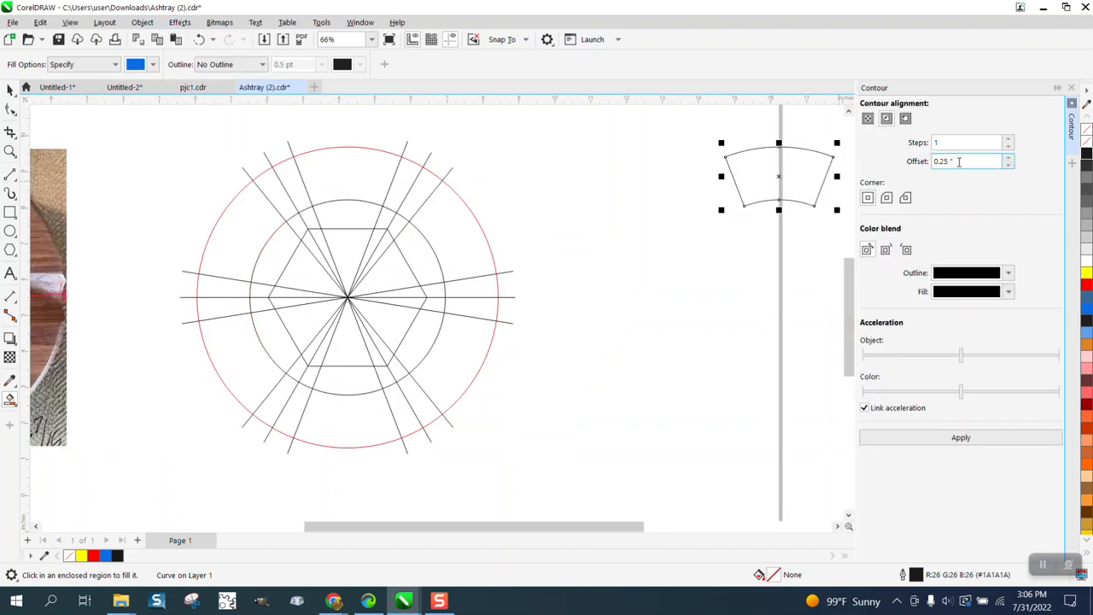
Step: Try a one-step inside contour with a 0.25-inch offset on the extracted segment
{"action": "left_click", "coordinate": [972, 438]}
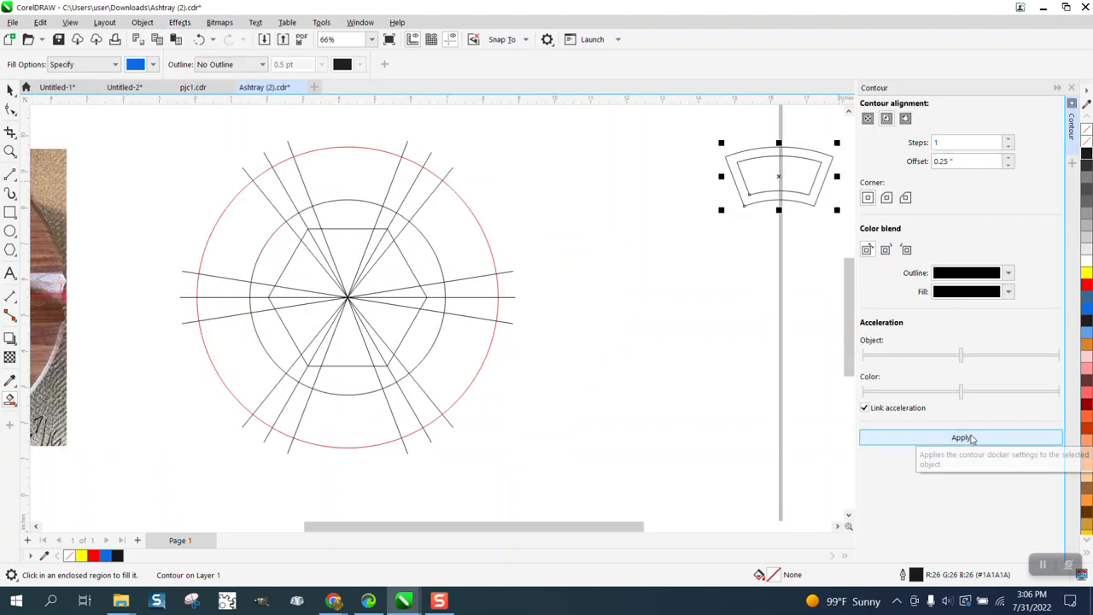
{"action": "left_click", "coordinate": [198, 39]}
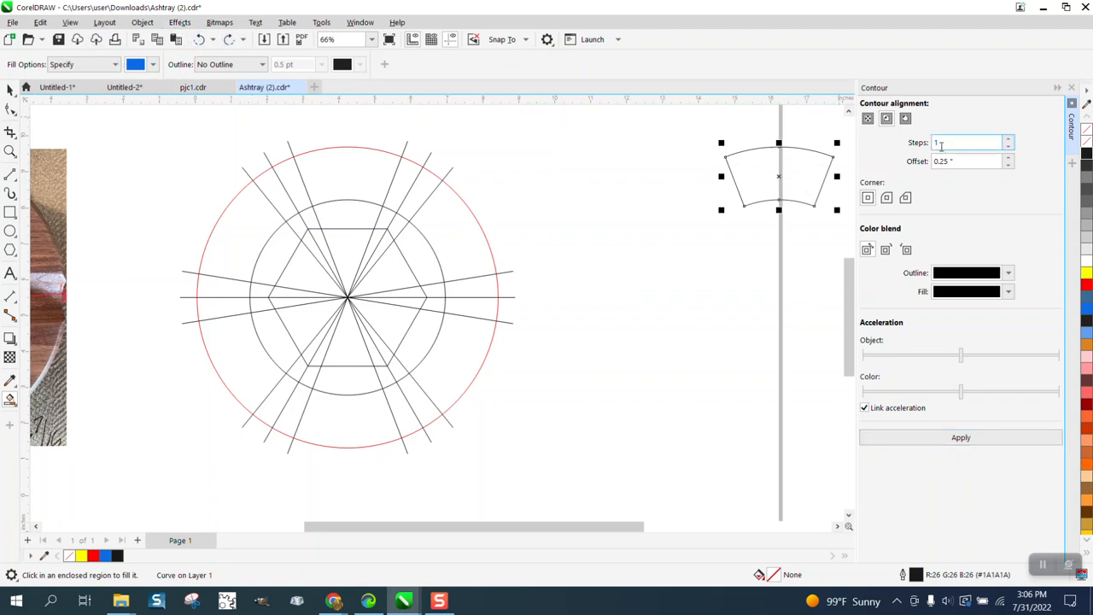
Step: Apply a one-step inside contour with a 0.1-inch offset to the extracted segment and break the contour apart
{"action": "left_click_drag", "start_coordinate": [957, 160], "coordinate": [895, 166]}
{"action": "type", "text": ".1"}
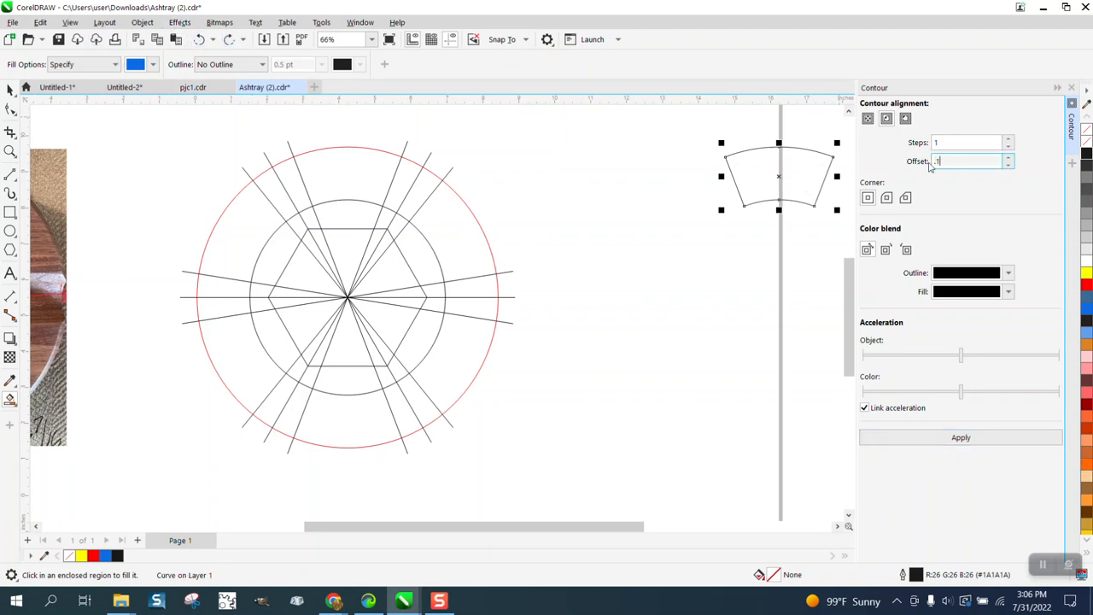
{"action": "left_click", "coordinate": [977, 440]}
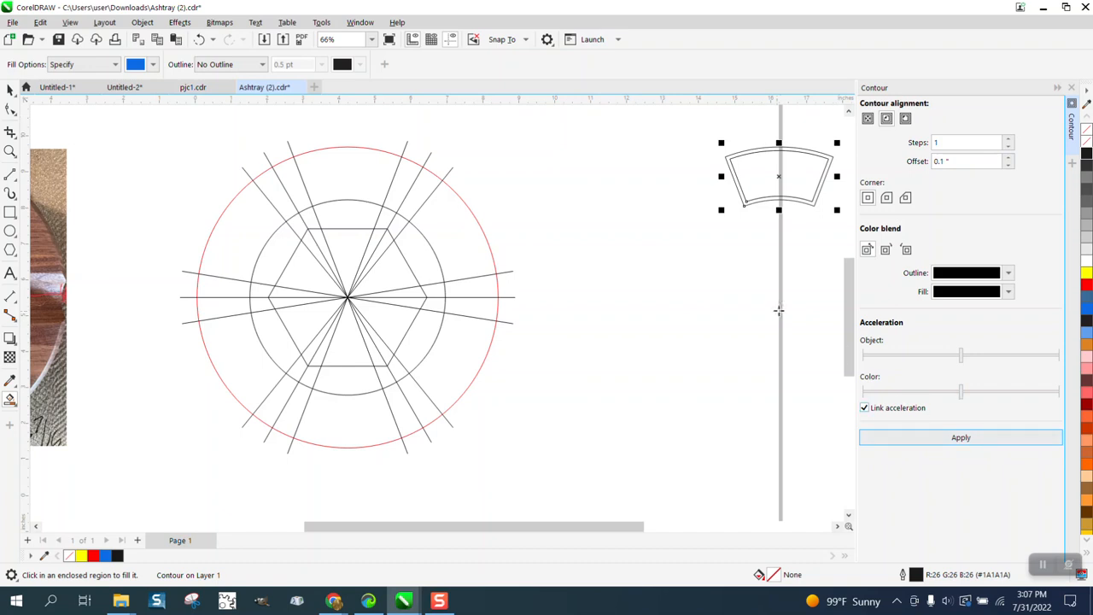
{"action": "left_click", "coordinate": [143, 24]}
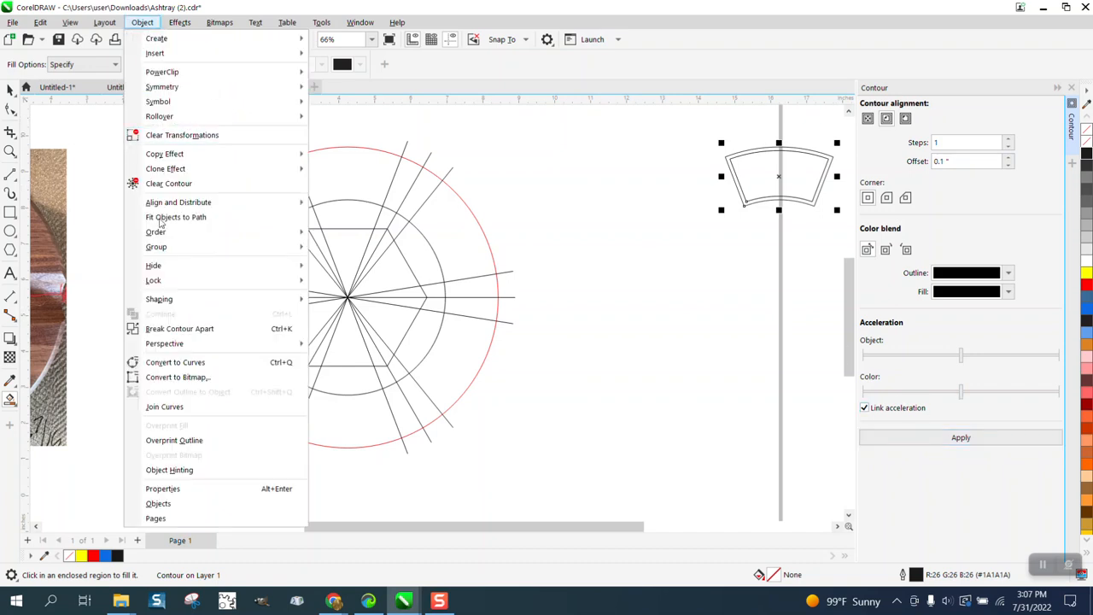
{"action": "left_click", "coordinate": [203, 330]}
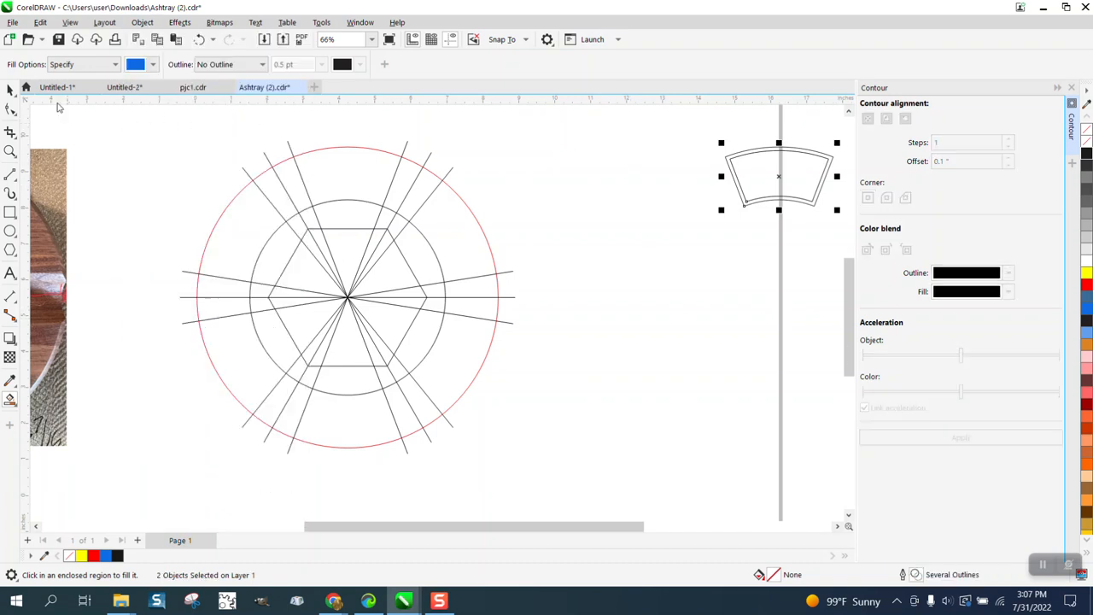
Step: Move the inner contour shape 12 inches left, back into the top position of the ring
{"action": "left_click", "coordinate": [10, 91]}
{"action": "left_click", "coordinate": [758, 165]}
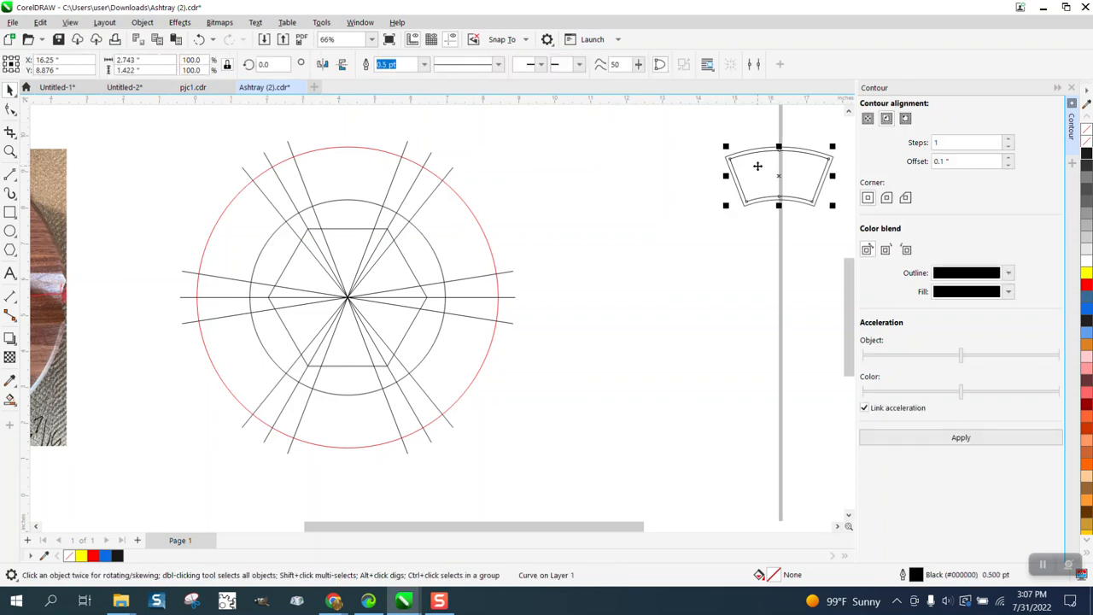
{"action": "key", "text": "c"}
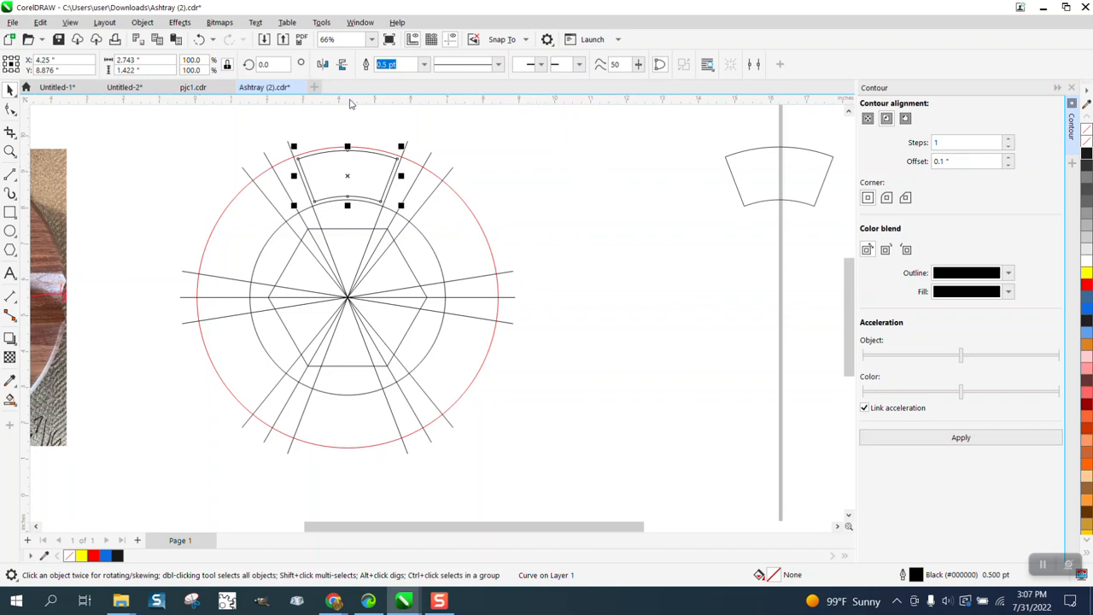
Step: Move the top segment's rotation centre to the common centre of the circles
{"action": "left_click", "coordinate": [349, 171]}
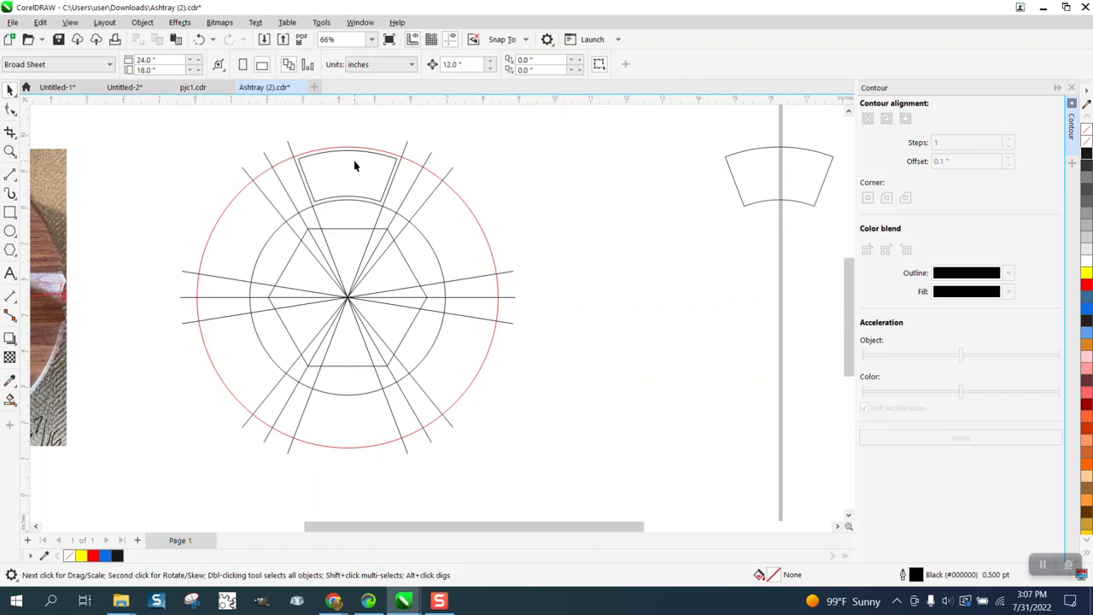
{"action": "left_click", "coordinate": [355, 160]}
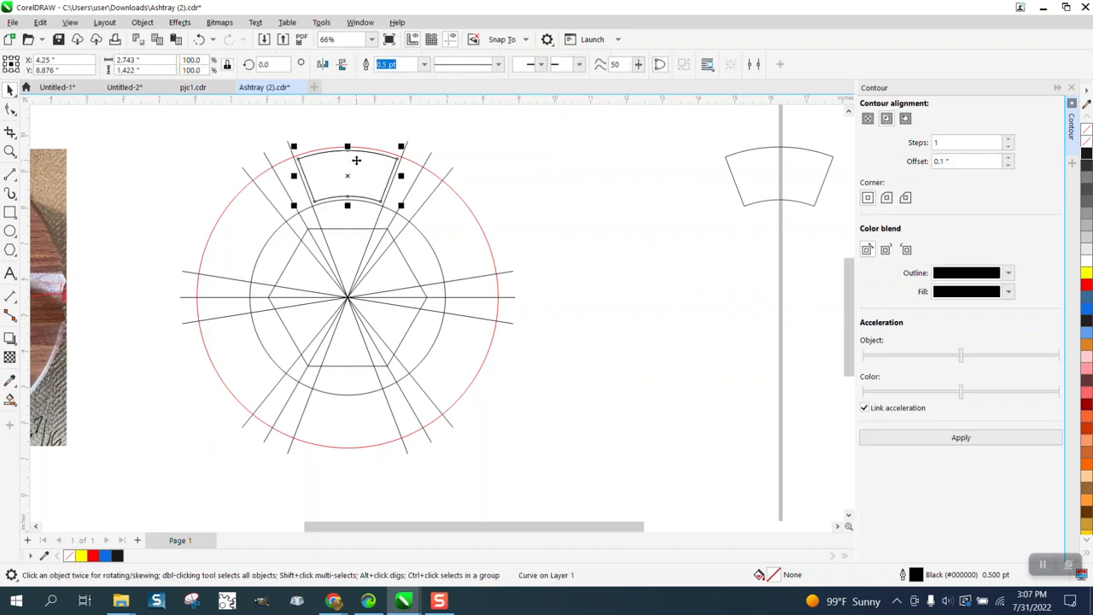
{"action": "left_click", "coordinate": [347, 175]}
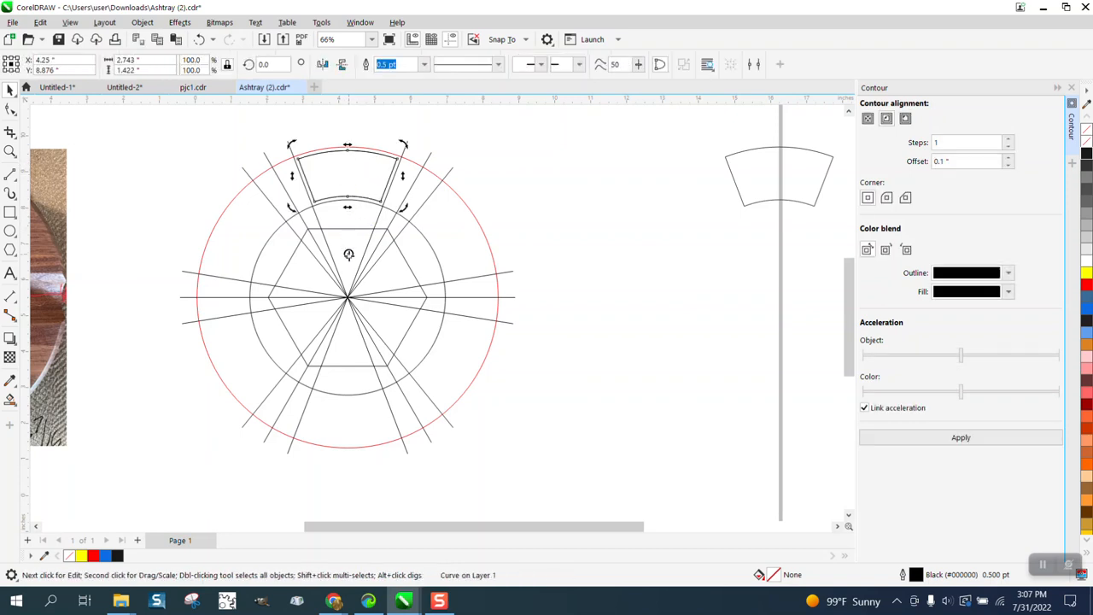
{"action": "mouse_move", "coordinate": [348, 253]}
{"action": "left_mouse_down"}
{"action": "mouse_move", "coordinate": [350, 237]}
{"action": "mouse_move", "coordinate": [349, 295]}
{"action": "left_mouse_up"}
{"action": "key", "text": "Escape"}
{"action": "left_click", "coordinate": [363, 171]}
{"action": "left_click", "coordinate": [363, 170]}
Step: Create a copy of the top segment rotated 60° and repeat it until all six rim positions are filled
{"action": "left_click", "coordinate": [261, 66]}
{"action": "type", "text": "60"}
{"action": "key", "text": "Return"}
{"action": "key", "text": "ctrl+r"}
{"action": "key", "text": "ctrl+r"}
{"action": "key", "text": "ctrl+r"}
{"action": "key", "text": "ctrl+r"}
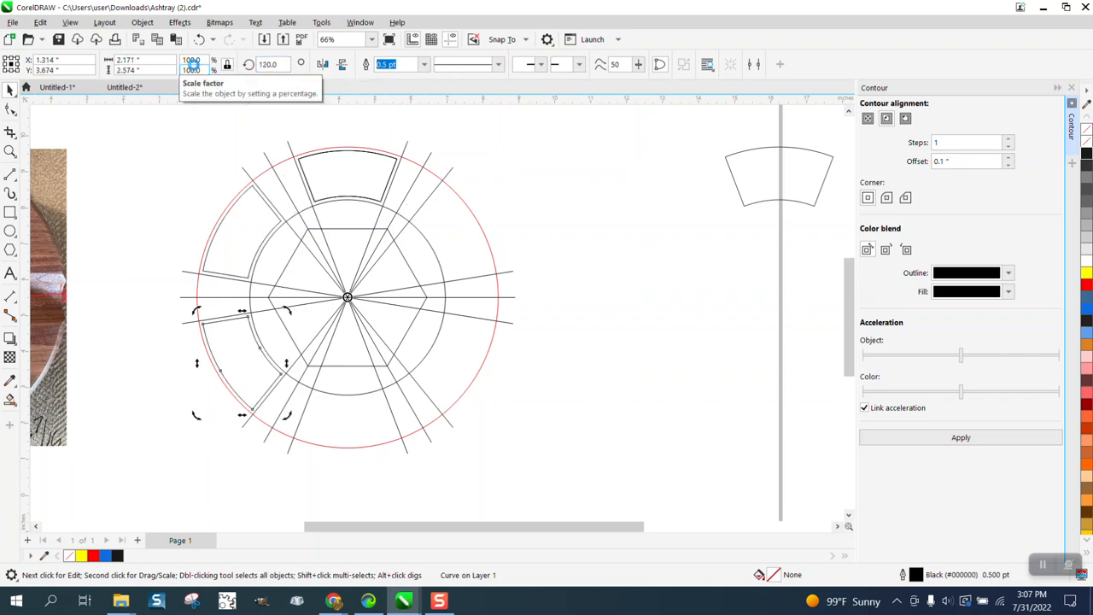
{"action": "left_click", "coordinate": [514, 161]}
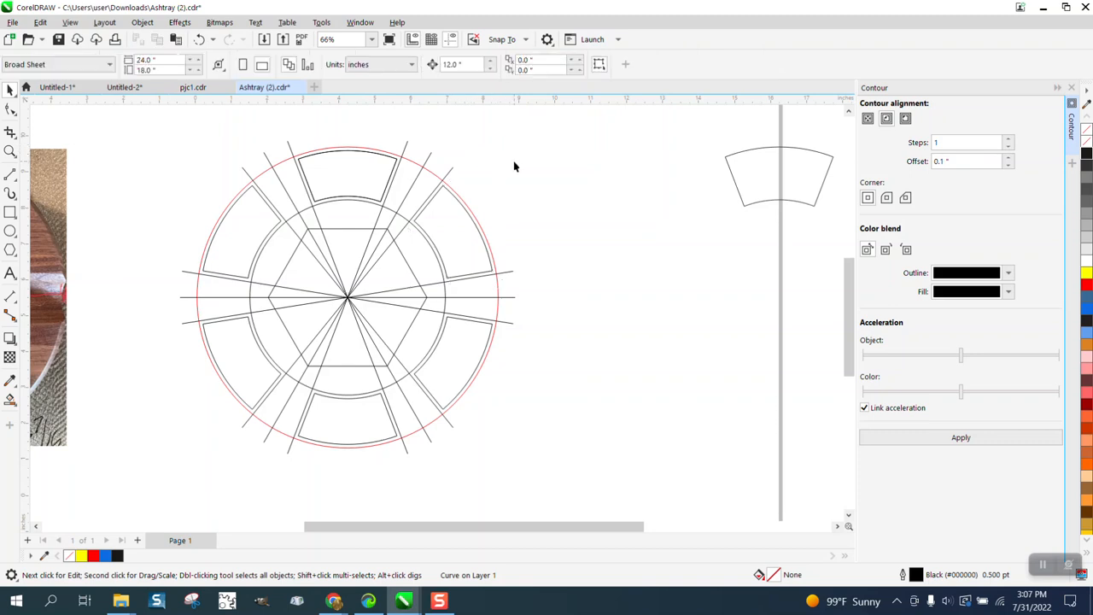
Step: Delete the three groups of spoke lines crossing the circles
{"action": "left_click", "coordinate": [451, 172]}
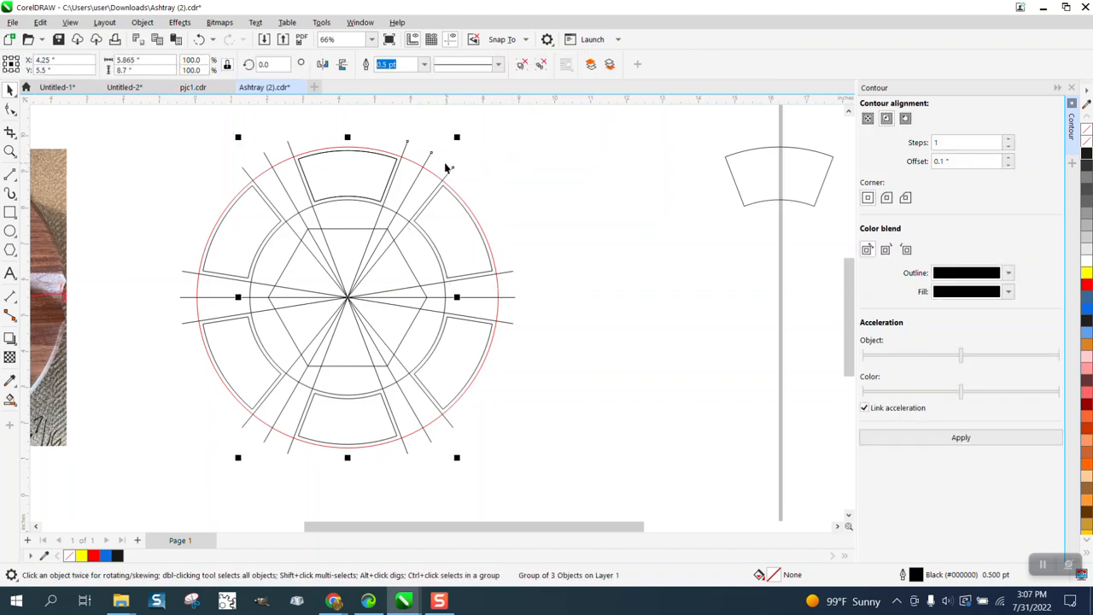
{"action": "key", "text": "Delete"}
{"action": "left_click", "coordinate": [291, 152]}
{"action": "key", "text": "Delete"}
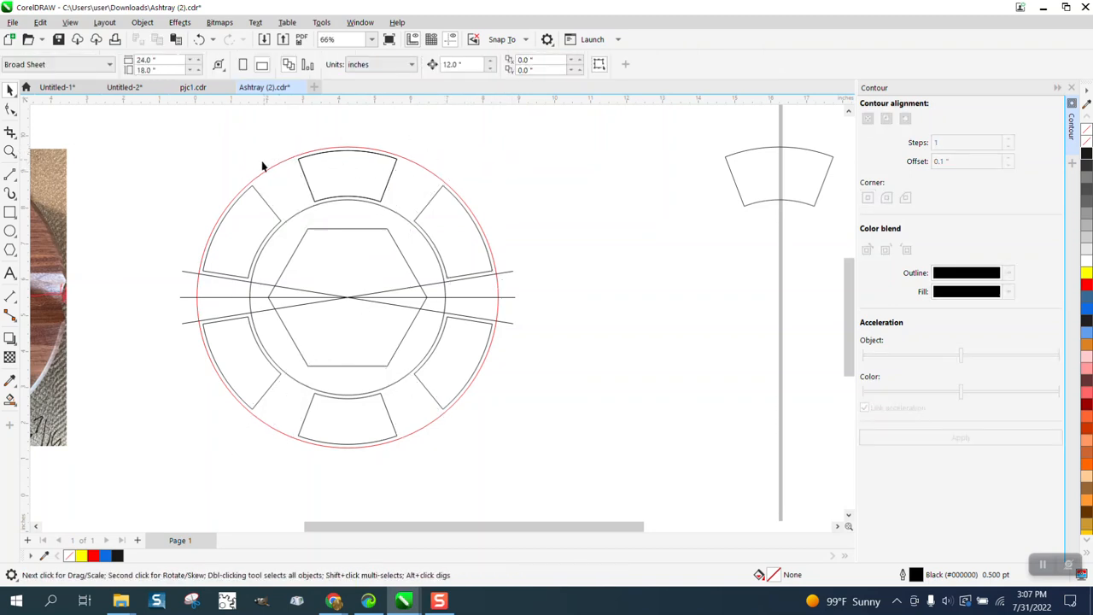
{"action": "left_click", "coordinate": [184, 273]}
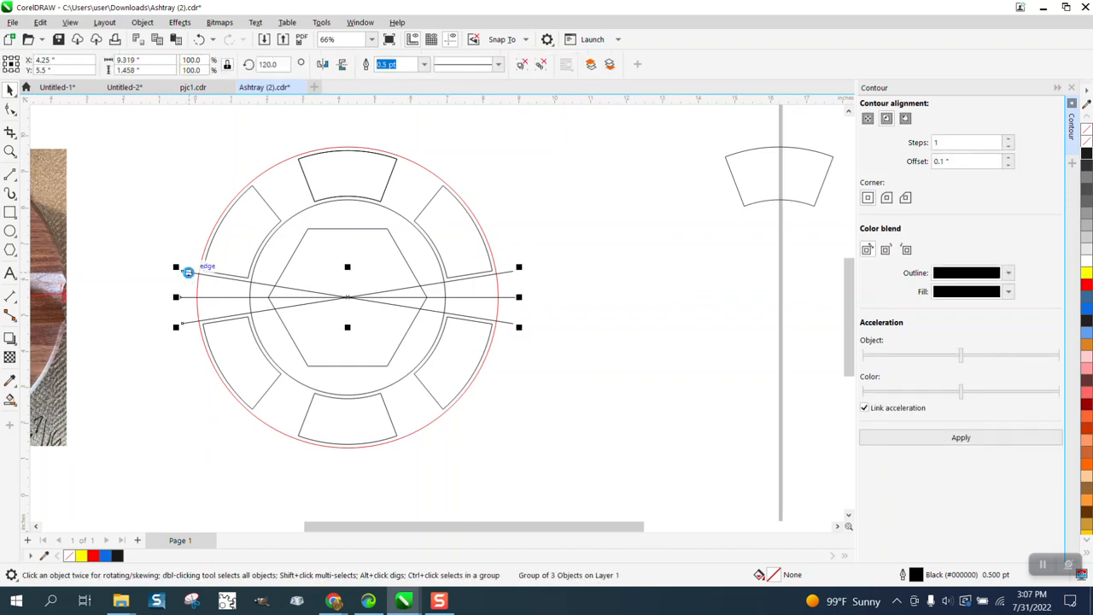
{"action": "key", "text": "Delete"}
Step: Examine the top rim section in the ashtray photo and compare it with the drawn top segment
{"action": "scroll", "coordinate": [321, 189], "scroll_direction": "down", "scroll_amount": 3}
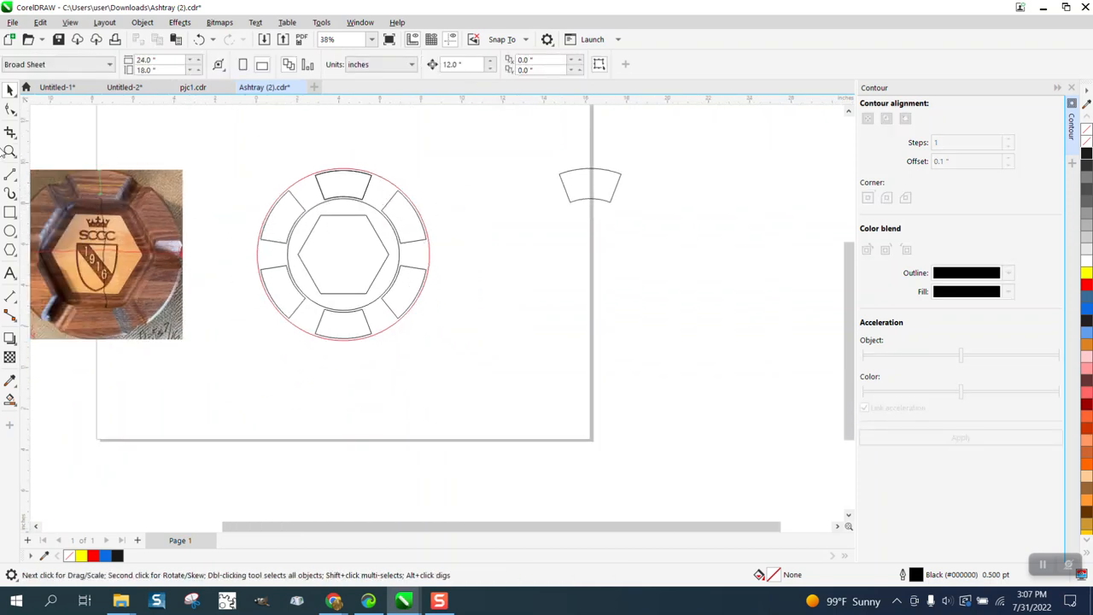
{"action": "left_click", "coordinate": [11, 151]}
{"action": "left_click_drag", "start_coordinate": [85, 167], "coordinate": [159, 201]}
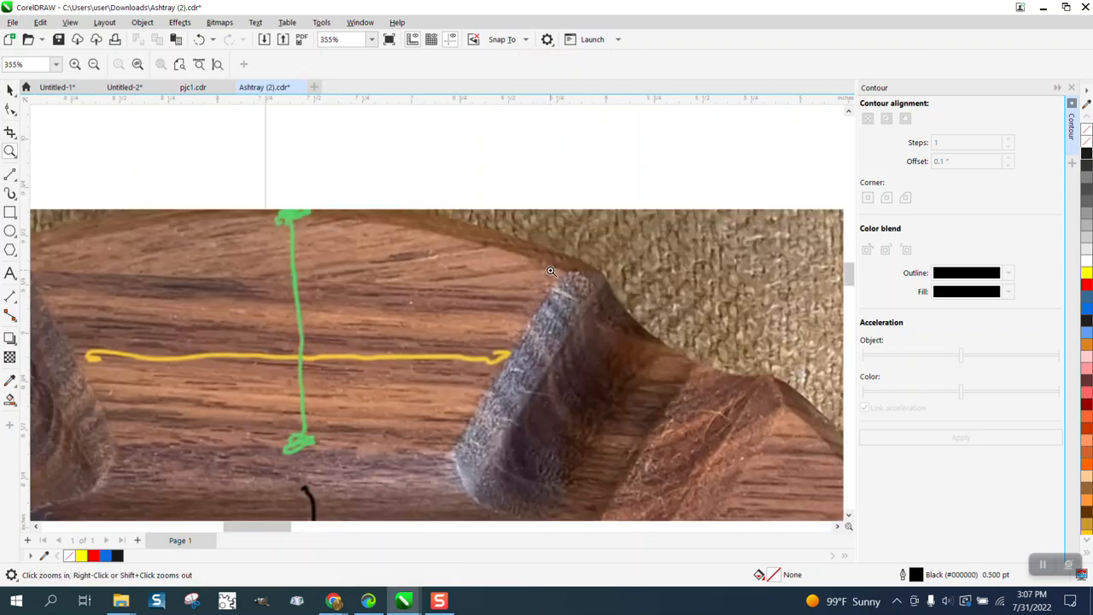
{"action": "scroll", "coordinate": [550, 272], "scroll_direction": "down", "scroll_amount": 3}
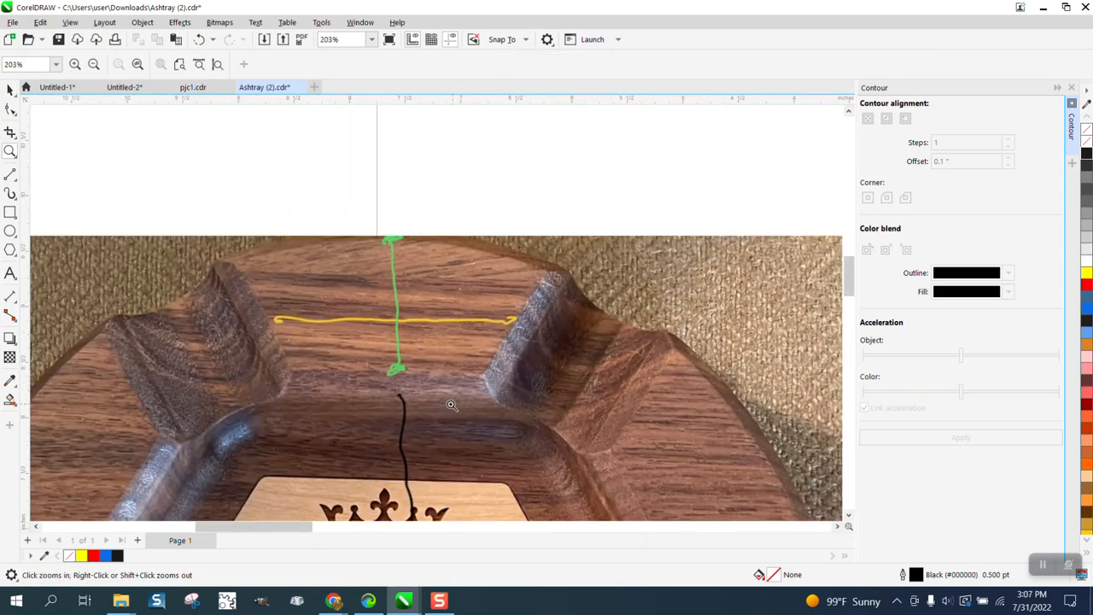
{"action": "scroll", "coordinate": [427, 314], "scroll_direction": "down", "scroll_amount": 6}
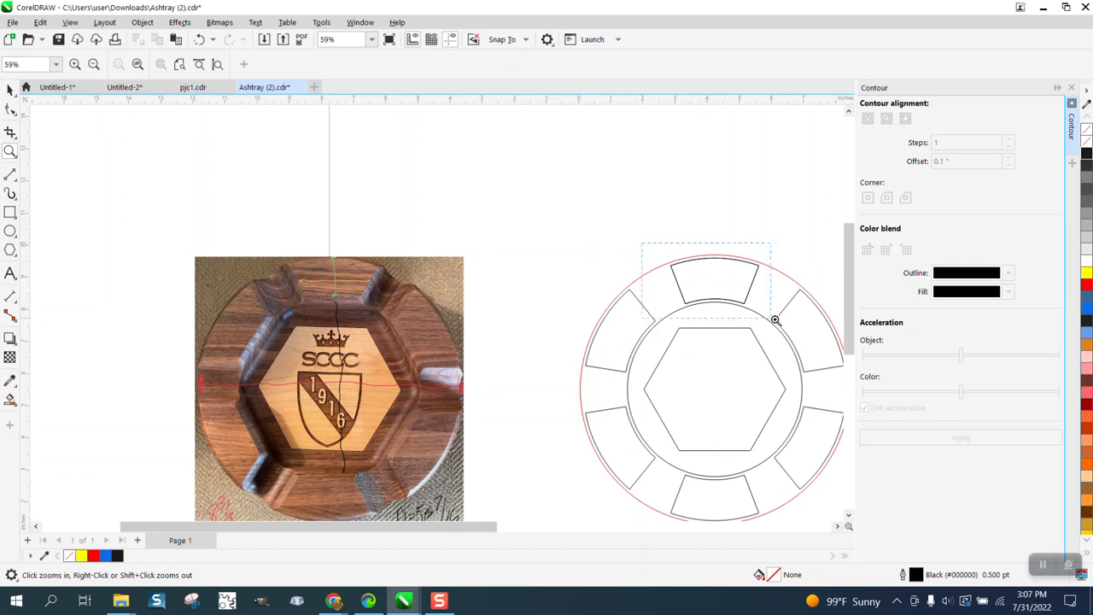
{"action": "left_click_drag", "start_coordinate": [774, 320], "coordinate": [774, 320]}
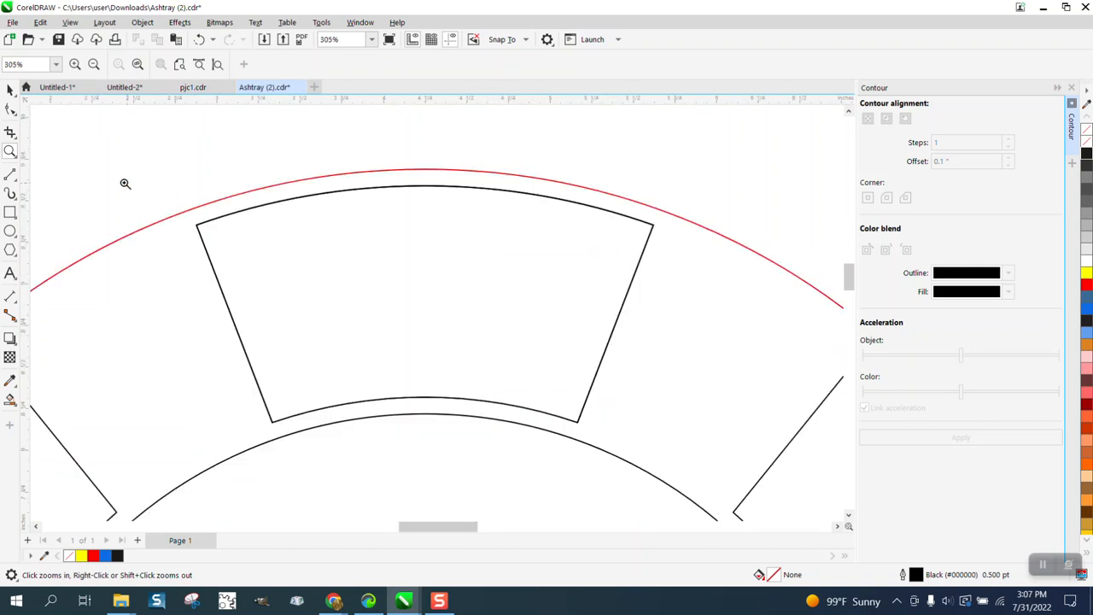
Step: Try a one-step inside contour with a 0.05-inch offset on the top rim segment and undo it
{"action": "left_click", "coordinate": [11, 90]}
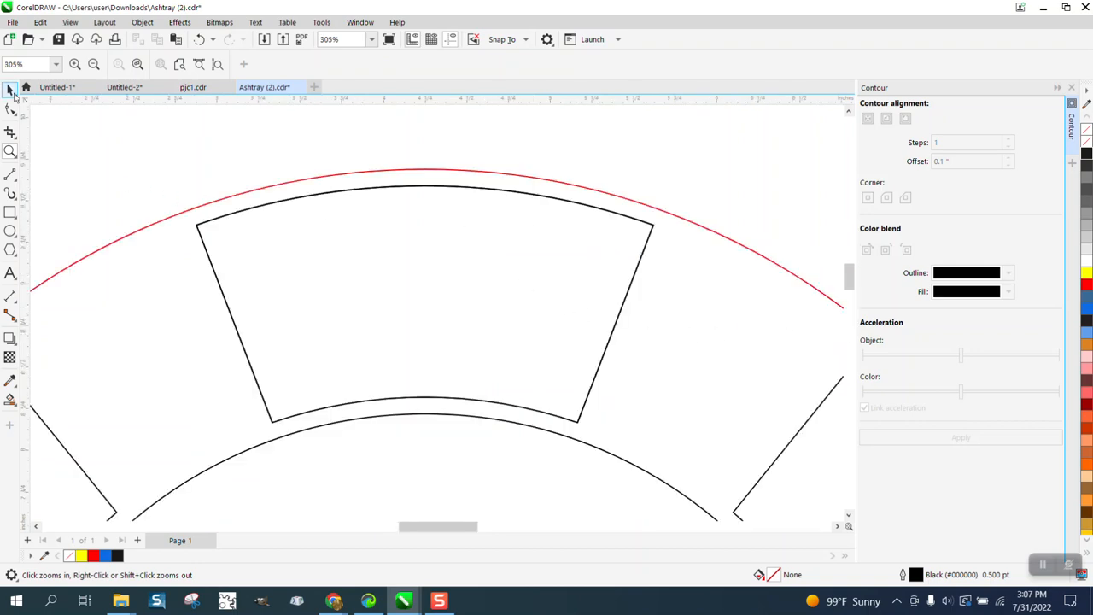
{"action": "left_click", "coordinate": [653, 229]}
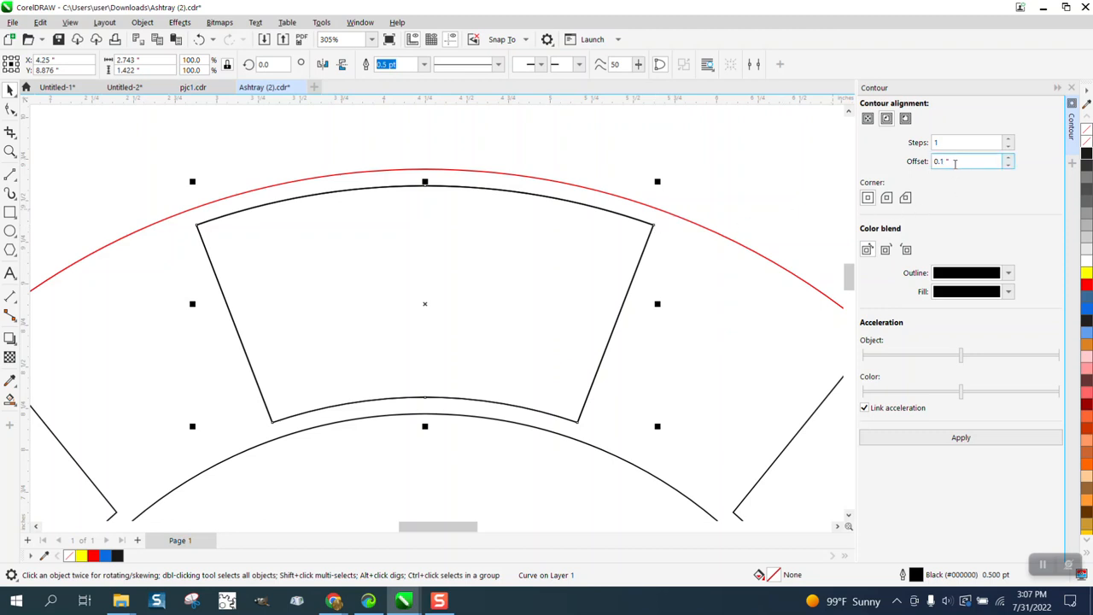
{"action": "left_click_drag", "start_coordinate": [955, 162], "coordinate": [913, 164]}
{"action": "type", "text": ".05"}
{"action": "left_click", "coordinate": [969, 440]}
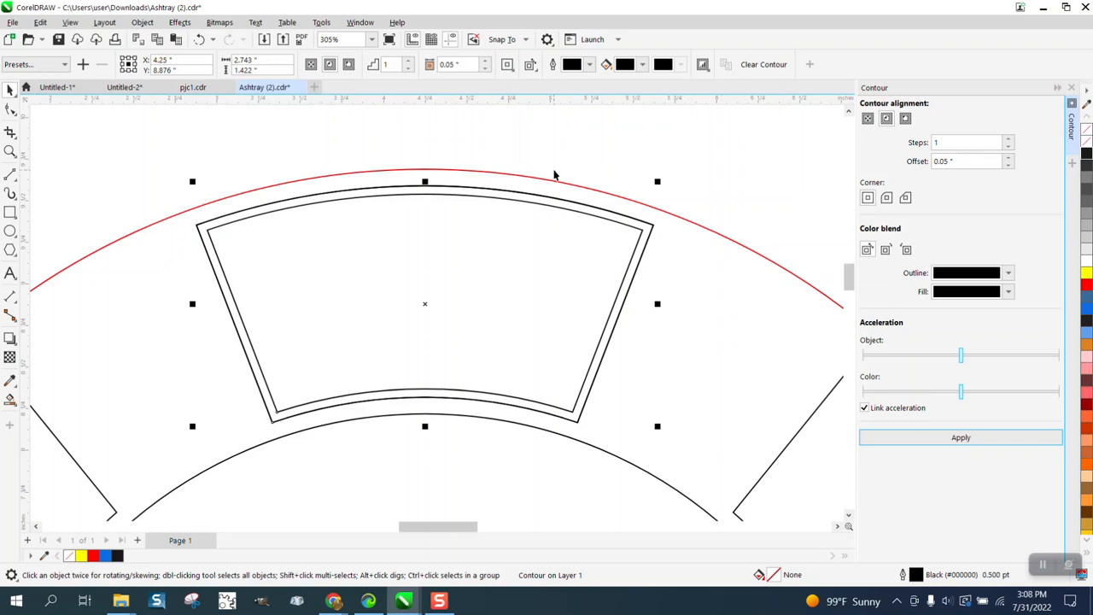
{"action": "left_click", "coordinate": [463, 137]}
{"action": "left_click", "coordinate": [482, 193]}
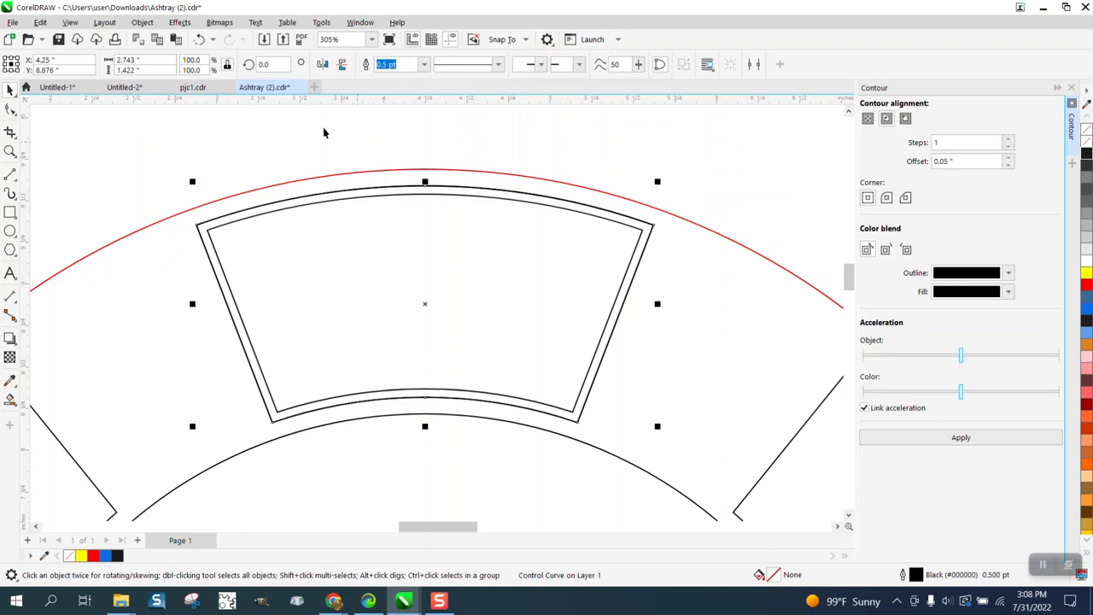
{"action": "scroll", "coordinate": [465, 140], "scroll_direction": "down", "scroll_amount": 1}
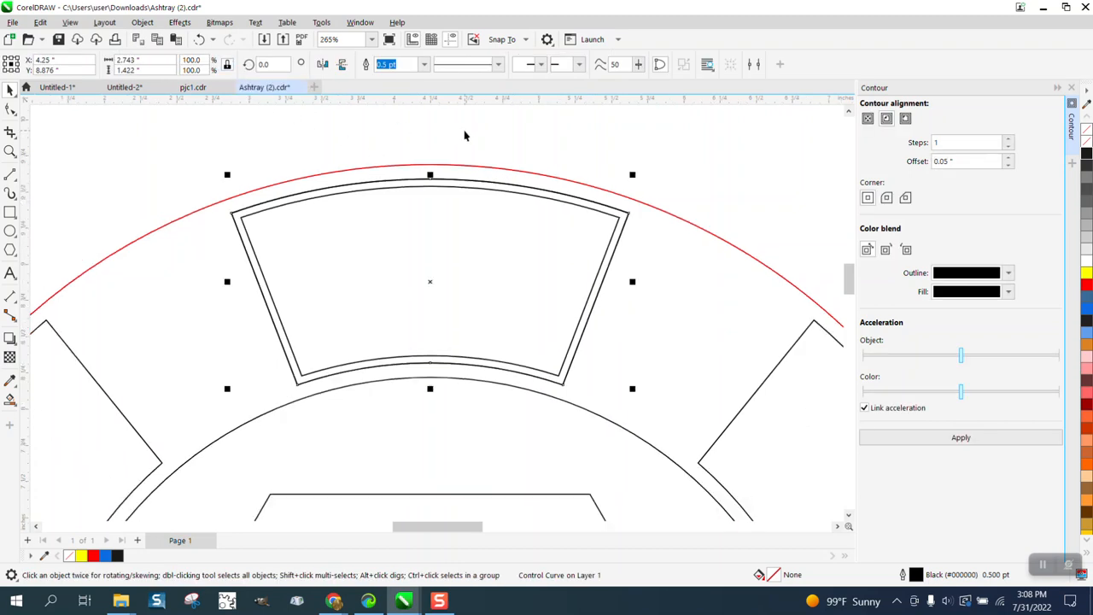
{"action": "left_click", "coordinate": [199, 40]}
Step: Select all six rim segments around the ring and group them
{"action": "scroll", "coordinate": [568, 139], "scroll_direction": "down", "scroll_amount": 1}
{"action": "scroll", "coordinate": [569, 140], "scroll_direction": "down", "scroll_amount": 2}
{"action": "left_click", "coordinate": [655, 141]}
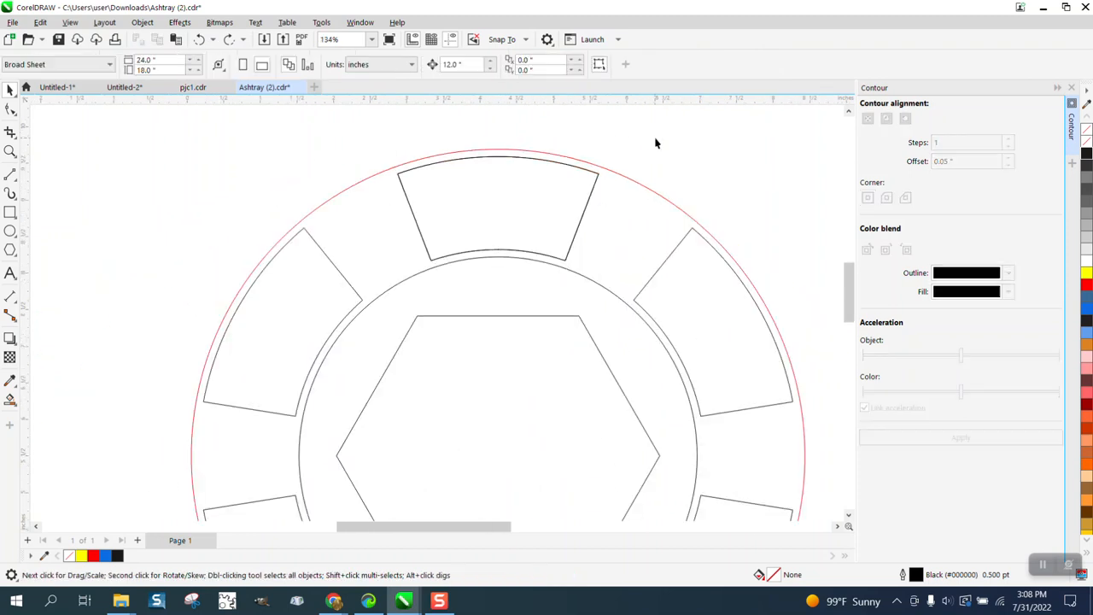
{"action": "scroll", "coordinate": [654, 141], "scroll_direction": "down", "scroll_amount": 1}
{"action": "left_click", "coordinate": [589, 175]}
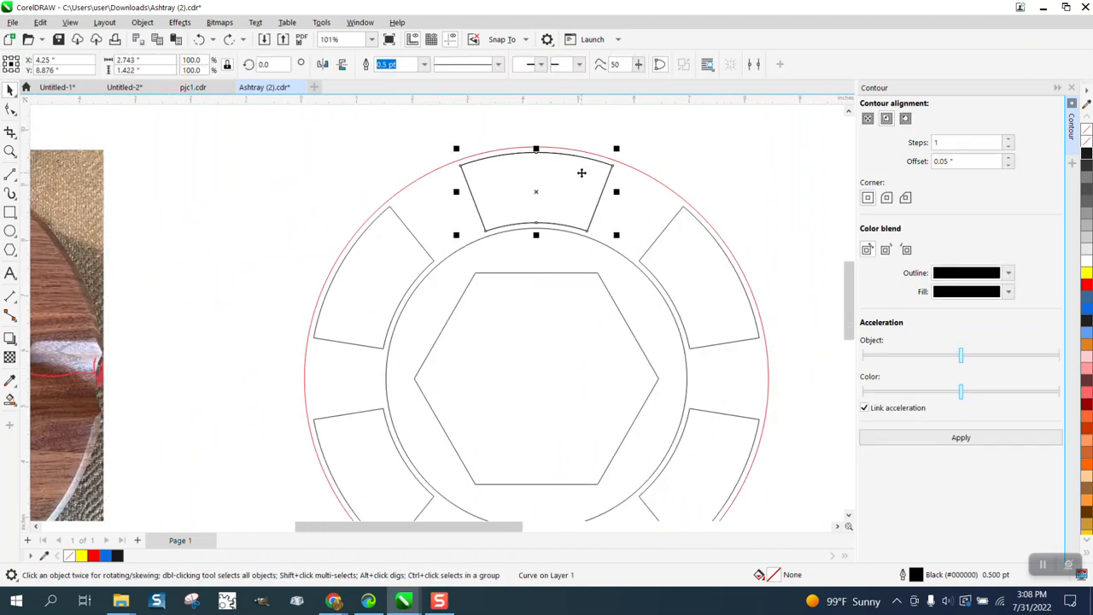
{"action": "left_click", "coordinate": [384, 288], "text": "shift"}
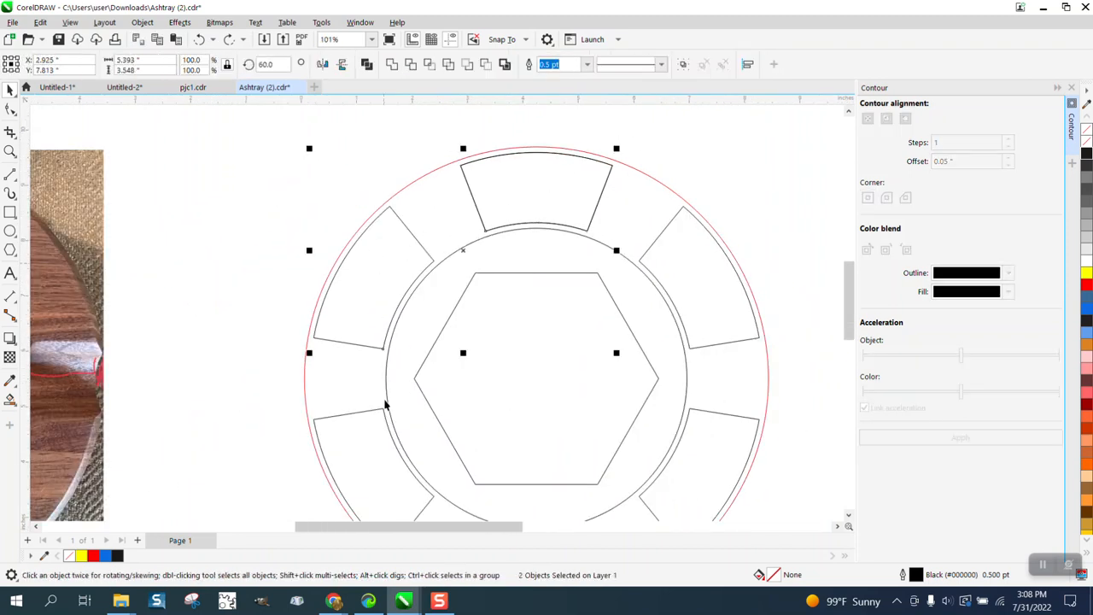
{"action": "left_click", "coordinate": [383, 457], "text": "shift"}
{"action": "left_click", "coordinate": [683, 488], "text": "shift"}
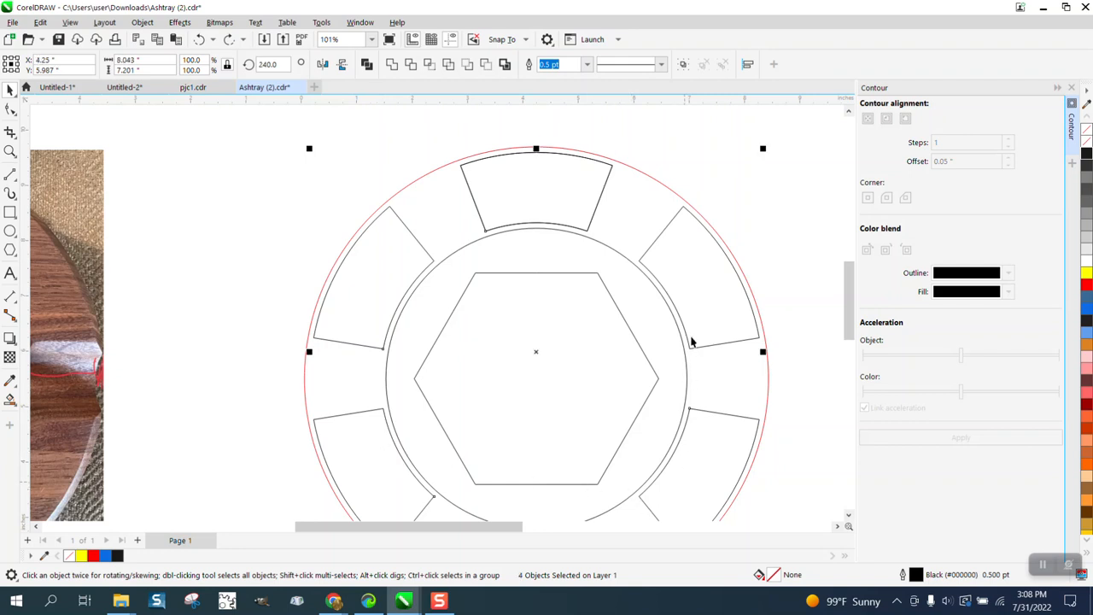
{"action": "left_click", "coordinate": [694, 346], "text": "shift"}
{"action": "scroll", "coordinate": [848, 336], "scroll_direction": "down", "scroll_amount": 5}
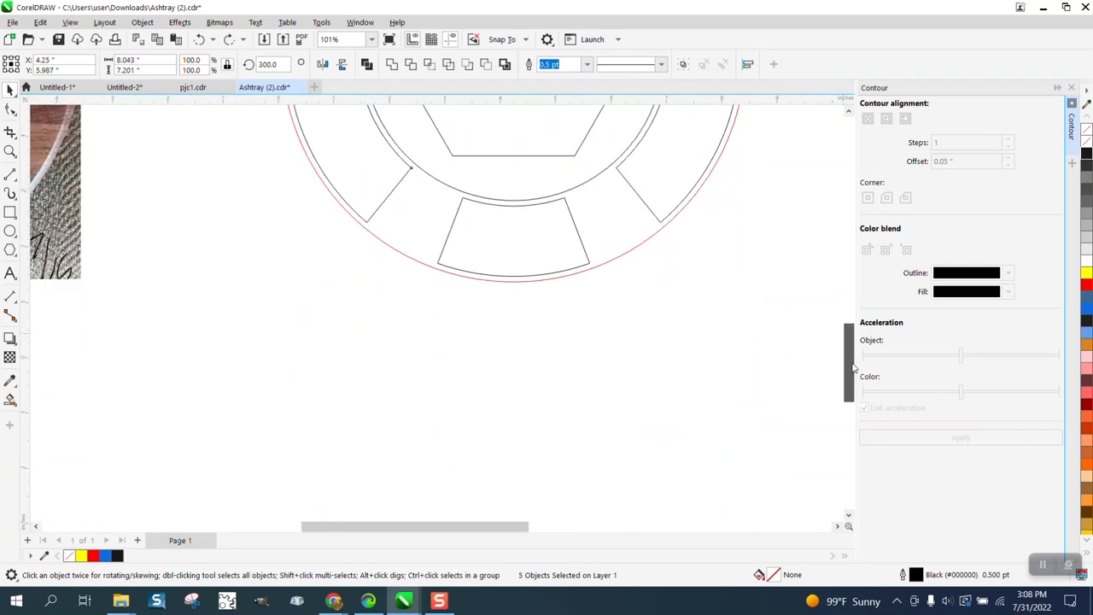
{"action": "left_click", "coordinate": [547, 262], "text": "shift"}
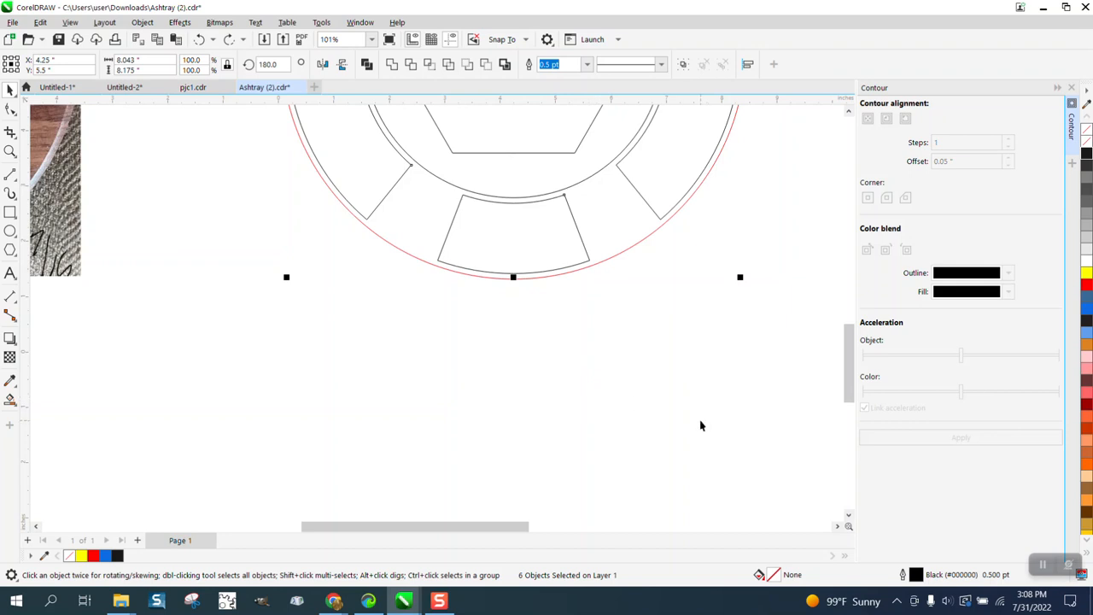
{"action": "scroll", "coordinate": [698, 423], "scroll_direction": "down", "scroll_amount": 4}
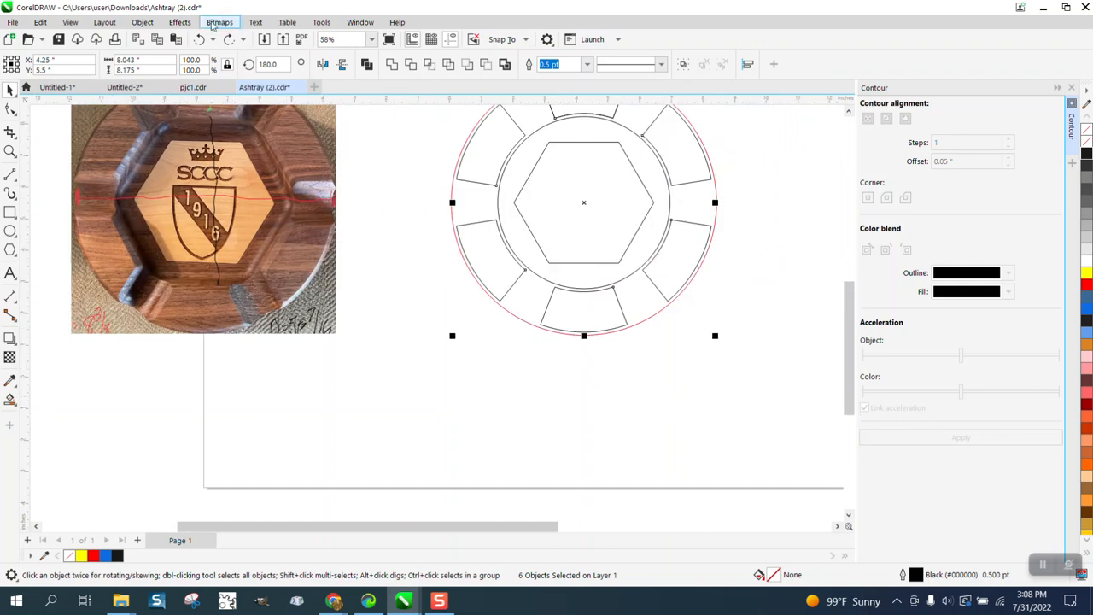
{"action": "left_click", "coordinate": [142, 23]}
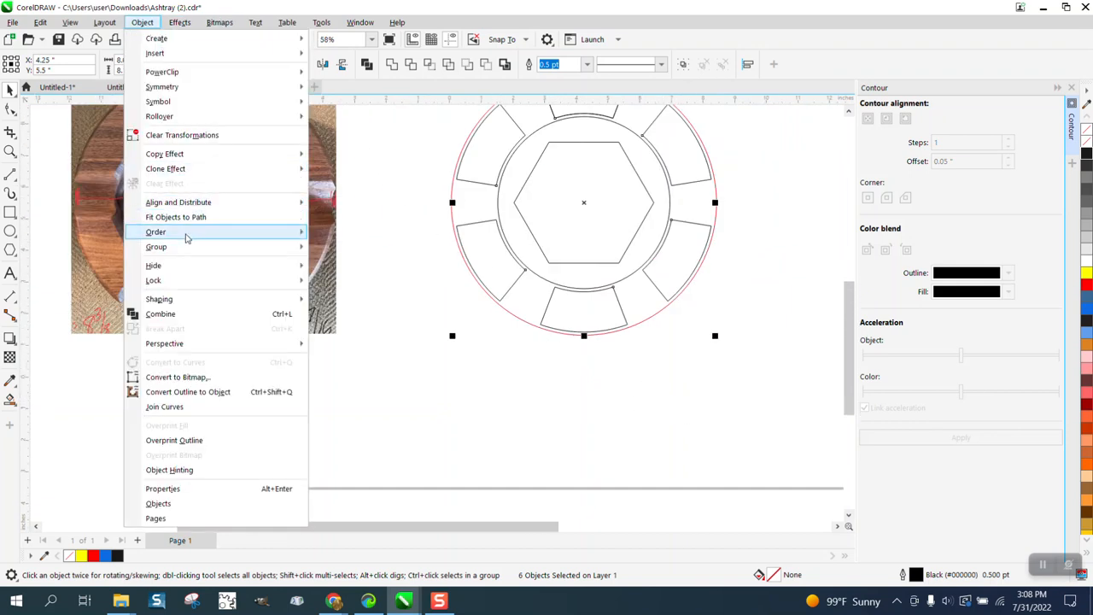
{"action": "mouse_move", "coordinate": [213, 247]}
{"action": "left_click", "coordinate": [340, 253]}
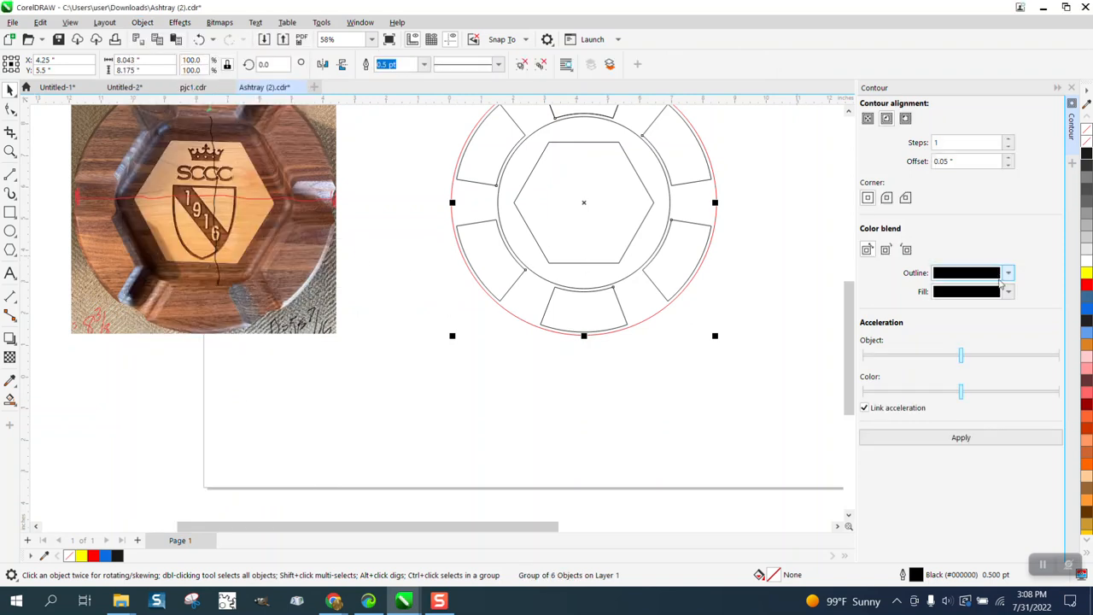
Step: Apply a one-step inside contour with a 0.05-inch offset to the grouped rim segments
{"action": "left_click", "coordinate": [969, 439]}
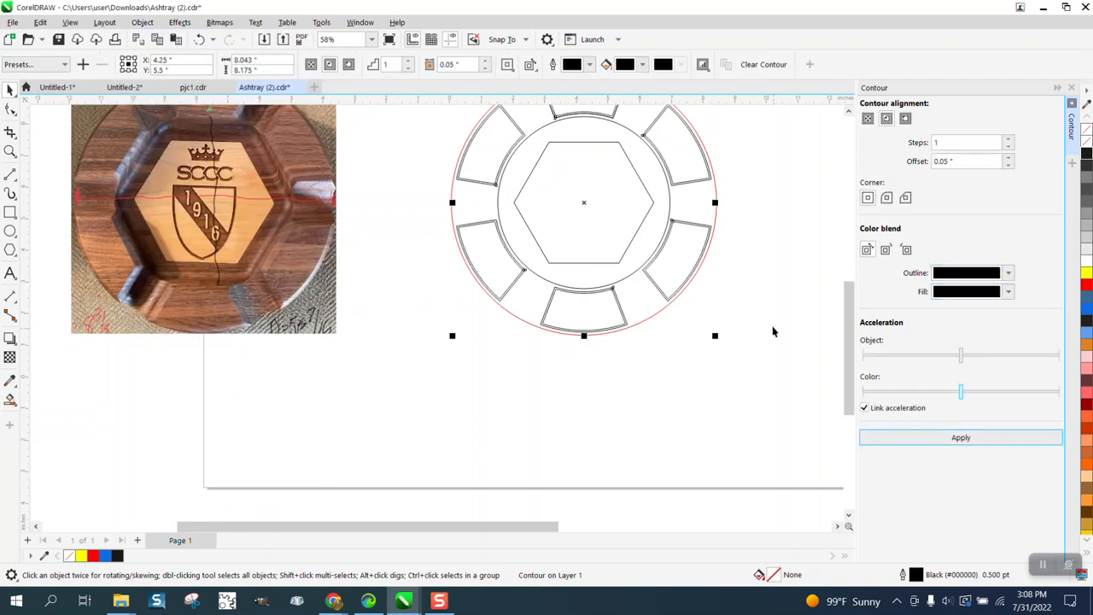
{"action": "left_click", "coordinate": [756, 292]}
{"action": "scroll", "coordinate": [335, 224], "scroll_direction": "down", "scroll_amount": 2}
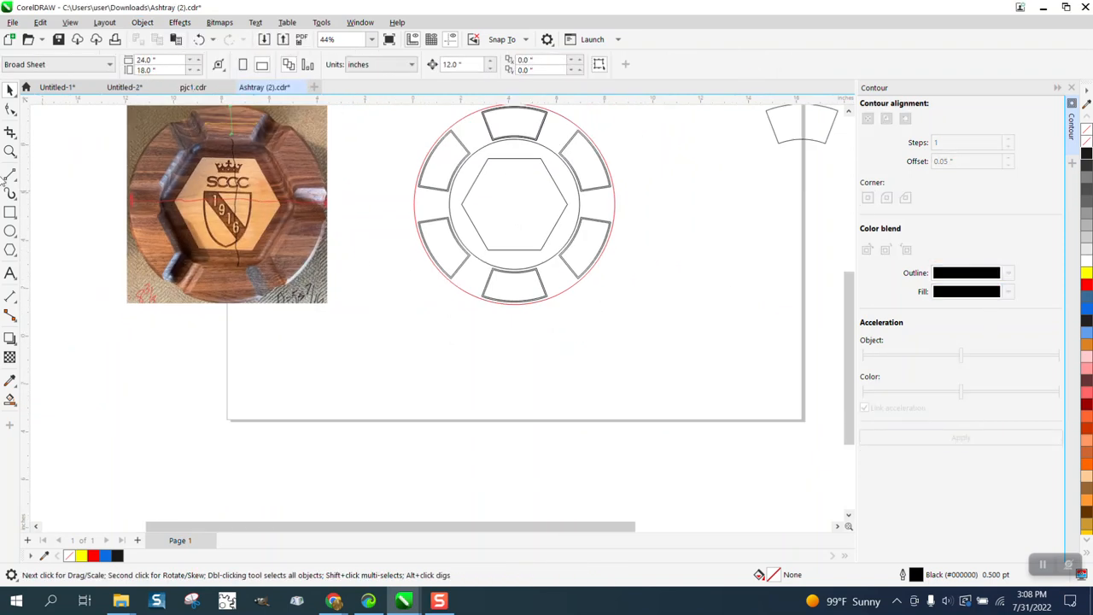
{"action": "left_click", "coordinate": [10, 152]}
{"action": "scroll", "coordinate": [465, 243], "scroll_direction": "down", "scroll_amount": 2}
{"action": "left_click", "coordinate": [518, 225]}
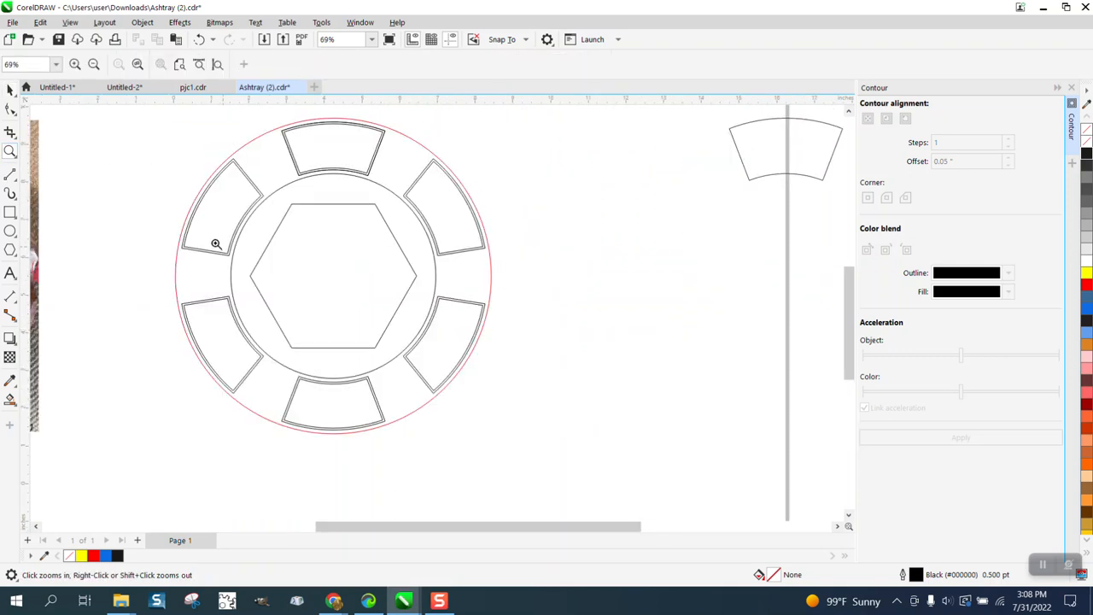
Step: Select the whole ashtray drawing and break it apart so the contours separate from the rim segments
{"action": "left_click", "coordinate": [9, 90]}
{"action": "left_click_drag", "start_coordinate": [147, 112], "coordinate": [647, 471]}
{"action": "left_click", "coordinate": [142, 22]}
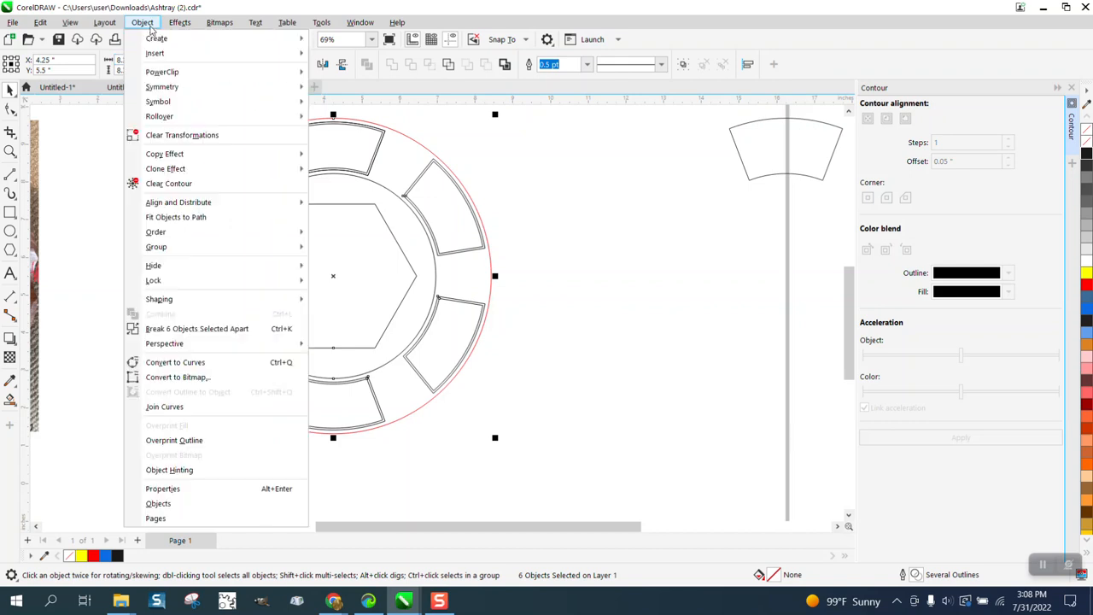
{"action": "left_click", "coordinate": [213, 329]}
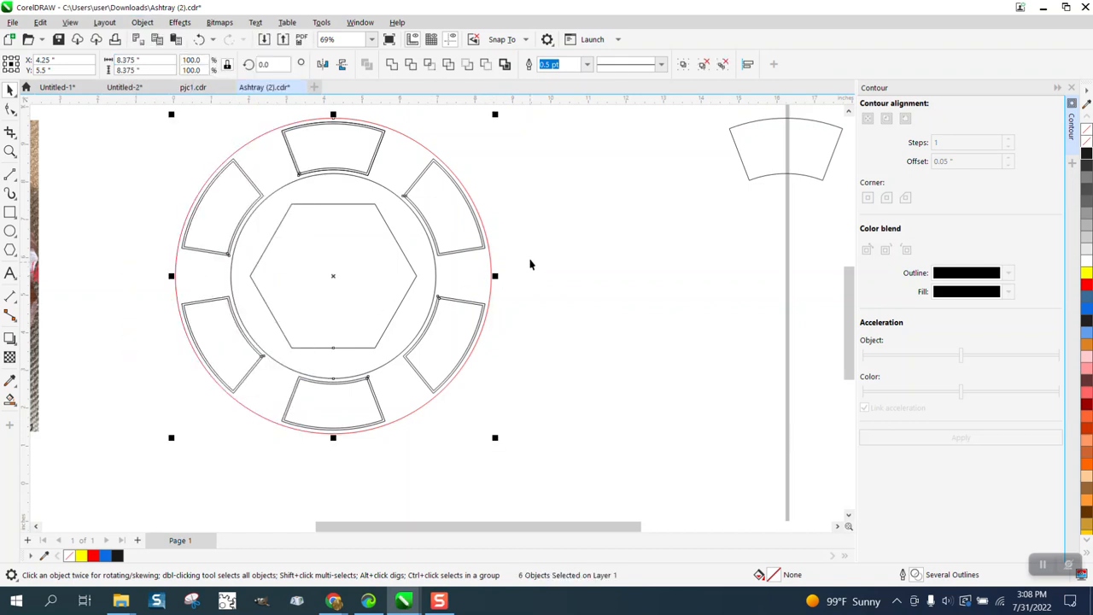
{"action": "left_click", "coordinate": [529, 263]}
{"action": "left_click", "coordinate": [487, 257]}
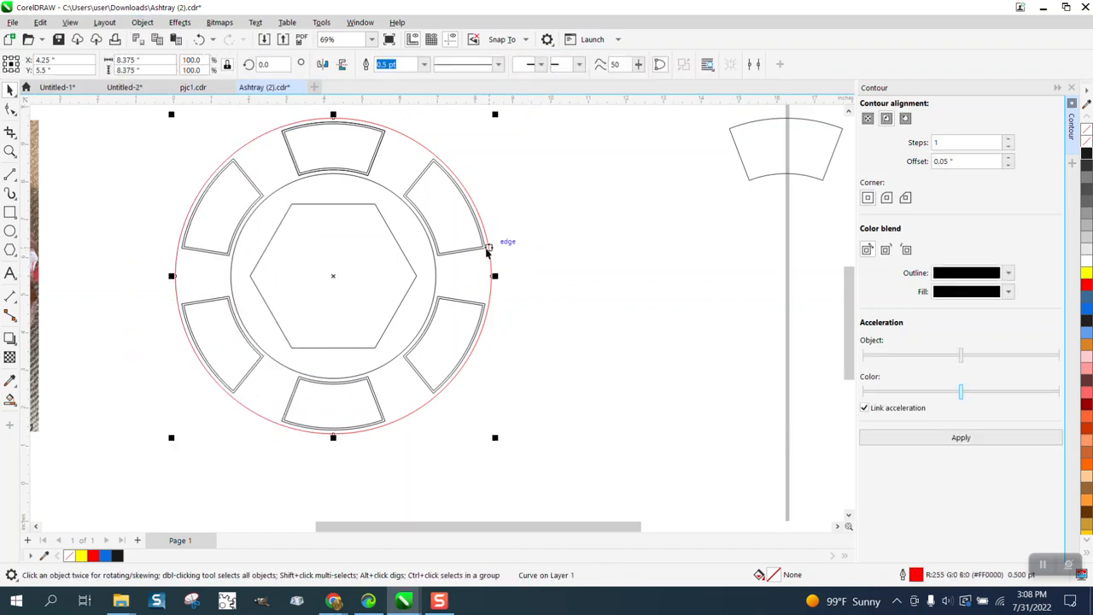
{"action": "left_click", "coordinate": [551, 270]}
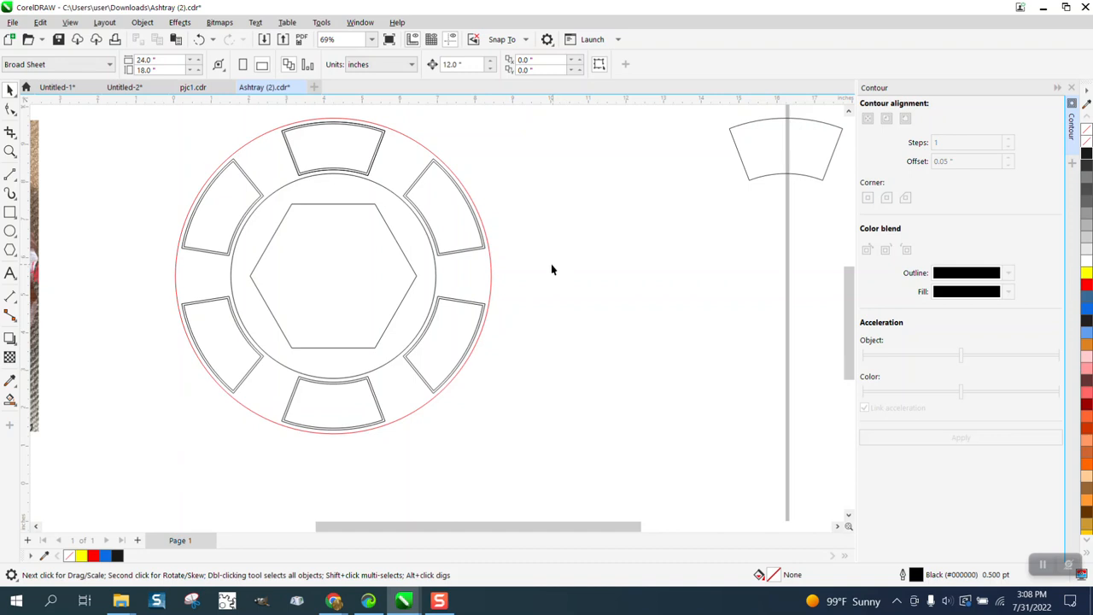
Step: Move the group of inner contours 12 inches right, off the ring, and delete all the original outer rim segments
{"action": "left_click", "coordinate": [457, 229]}
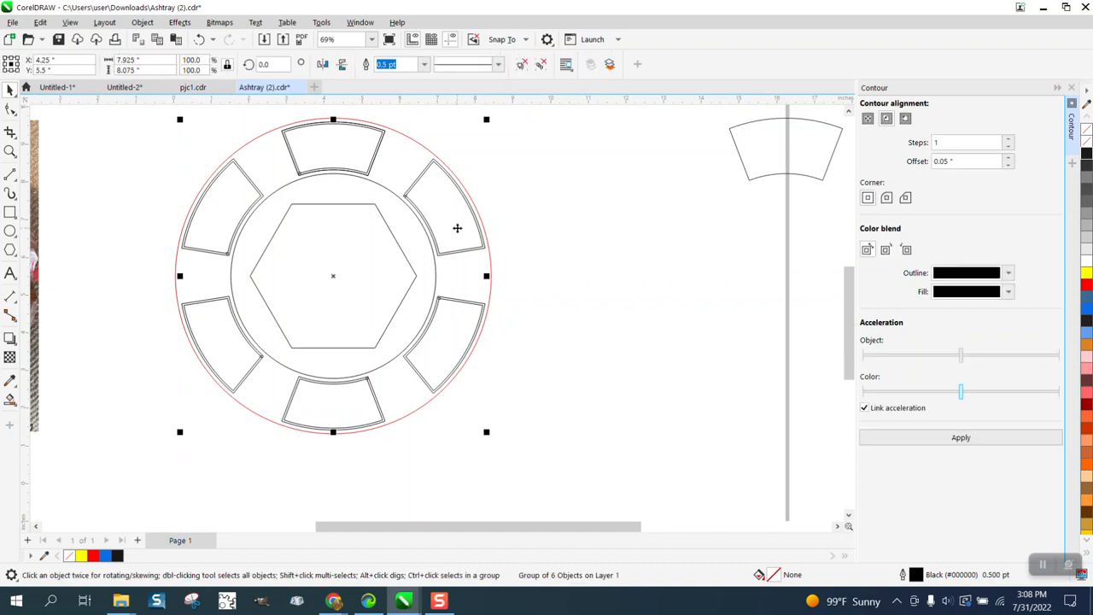
{"action": "key", "text": "Right"}
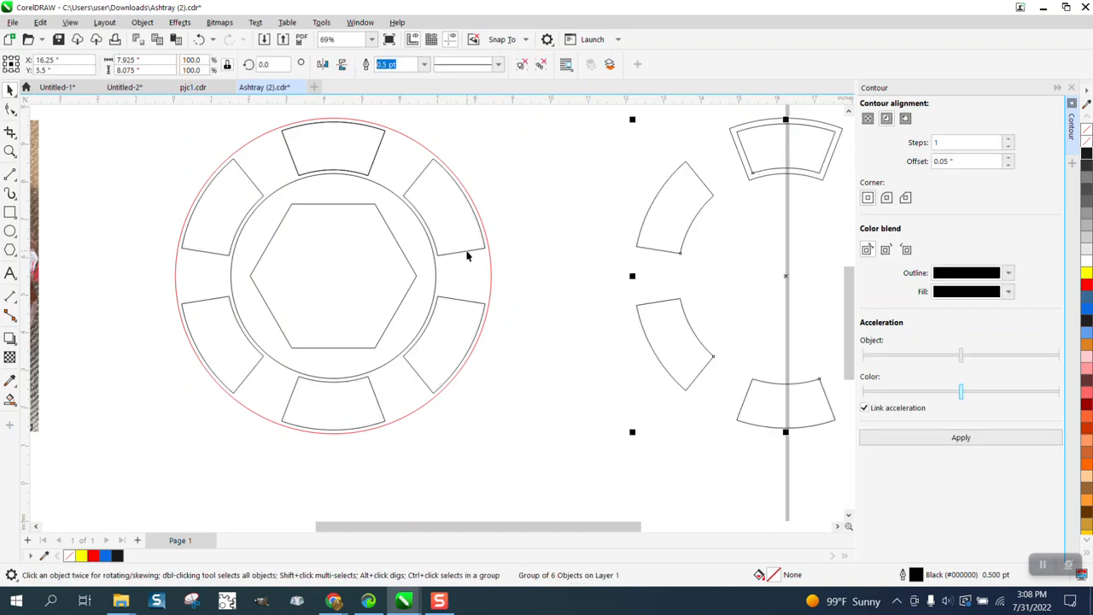
{"action": "key", "text": "Left"}
{"action": "key", "text": "Delete"}
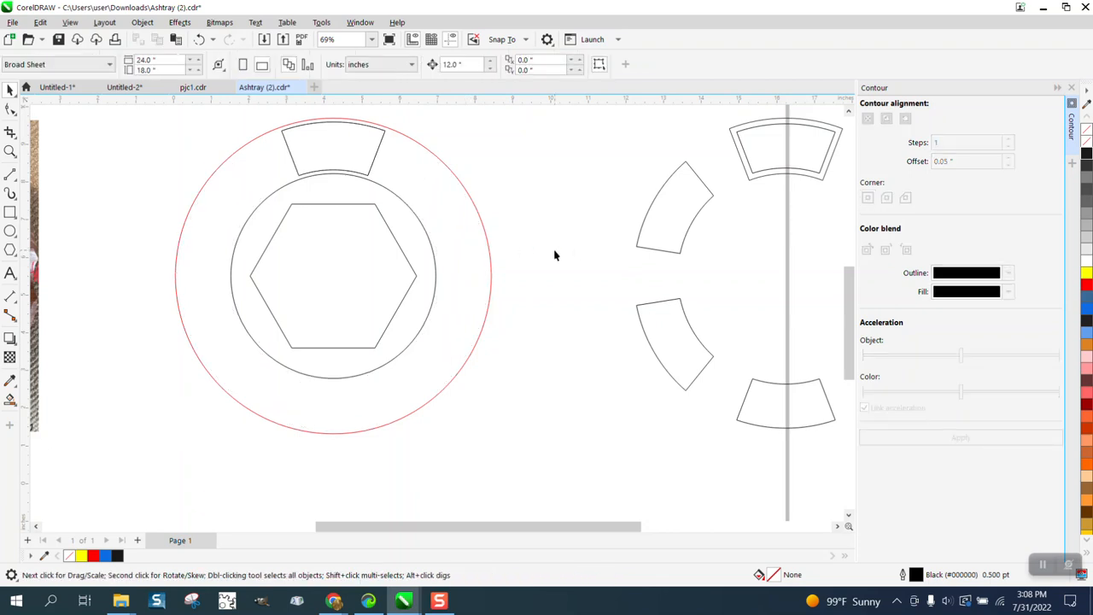
{"action": "left_click", "coordinate": [373, 166]}
{"action": "key", "text": "Delete"}
Step: Ungroup the six inset segments that were moved beside the ring
{"action": "left_click", "coordinate": [788, 169]}
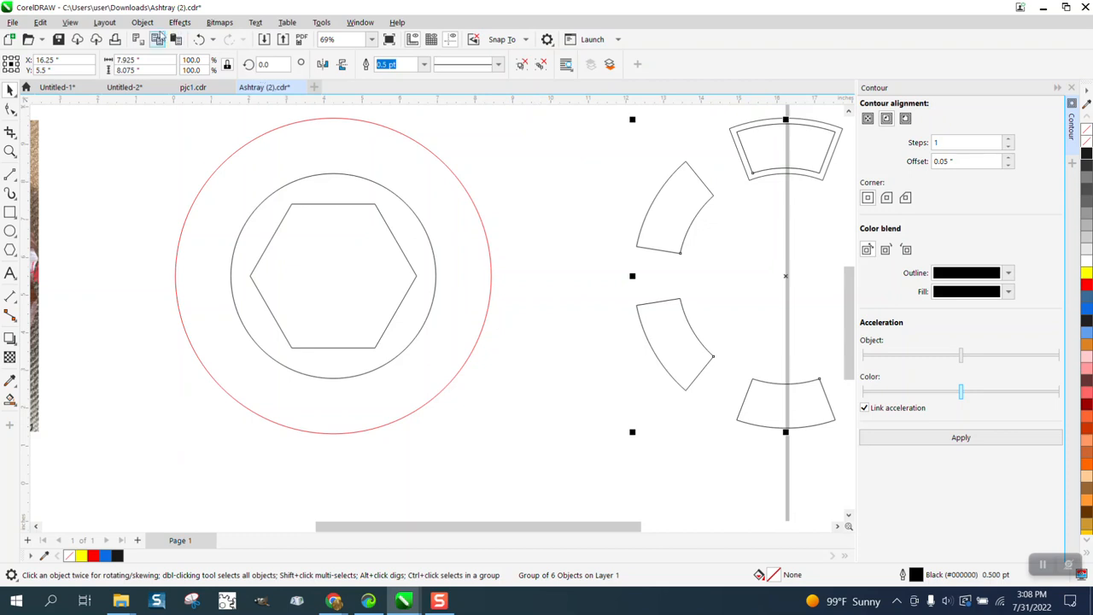
{"action": "left_click", "coordinate": [142, 22]}
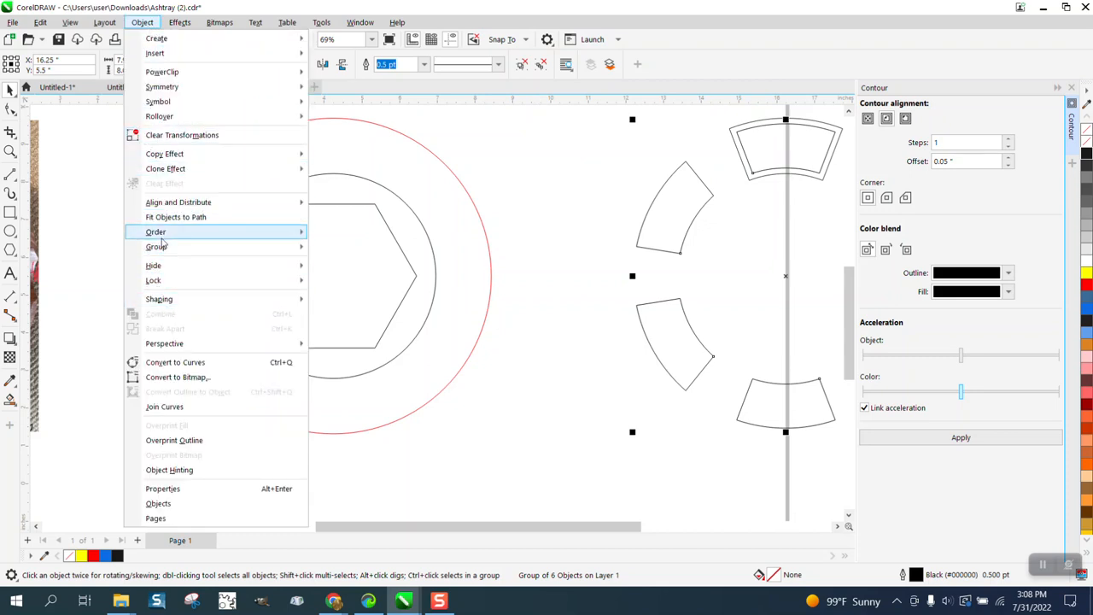
{"action": "mouse_move", "coordinate": [162, 246]}
{"action": "left_click", "coordinate": [342, 261]}
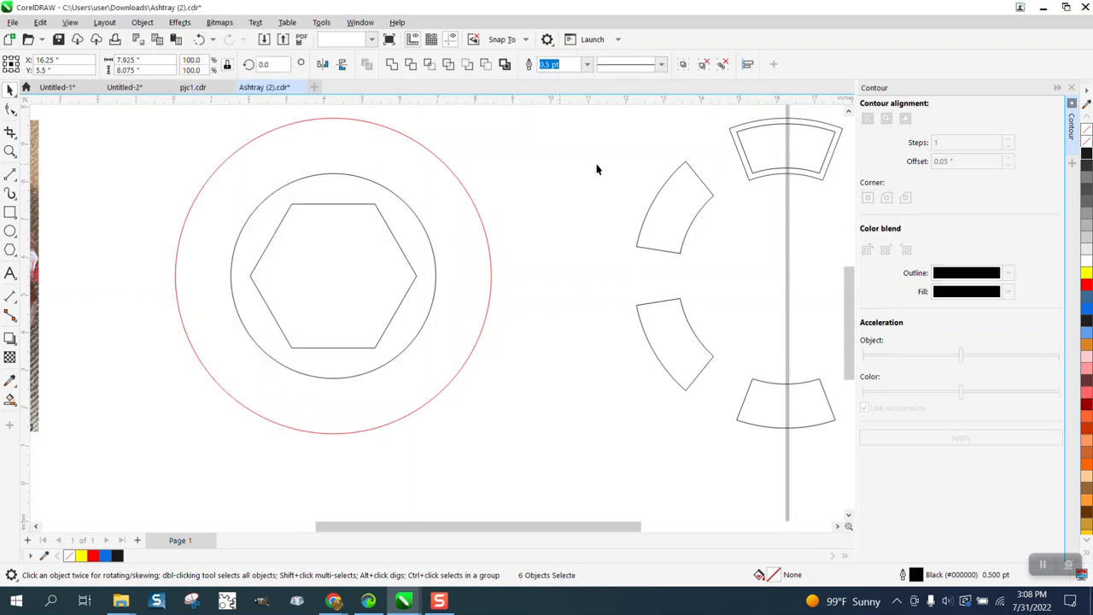
{"action": "left_click", "coordinate": [597, 169]}
Step: Move each of the six inset segments 12 inches left, back into the ring, and delete the spare segment left beside it
{"action": "left_click", "coordinate": [759, 171]}
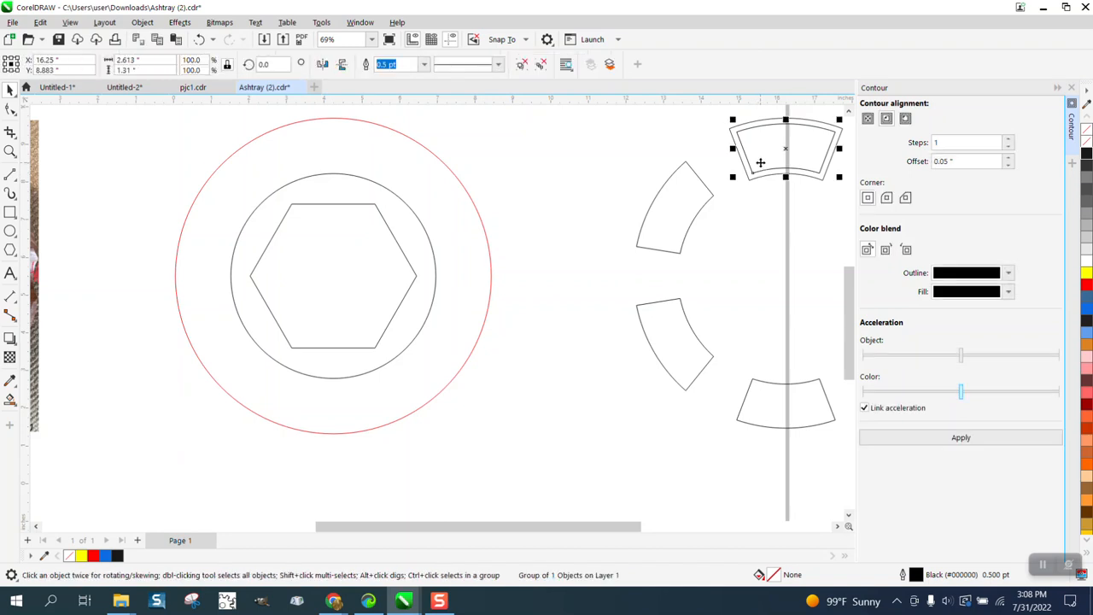
{"action": "key", "text": "Left"}
{"action": "left_click", "coordinate": [695, 217]}
{"action": "left_click", "coordinate": [666, 341]}
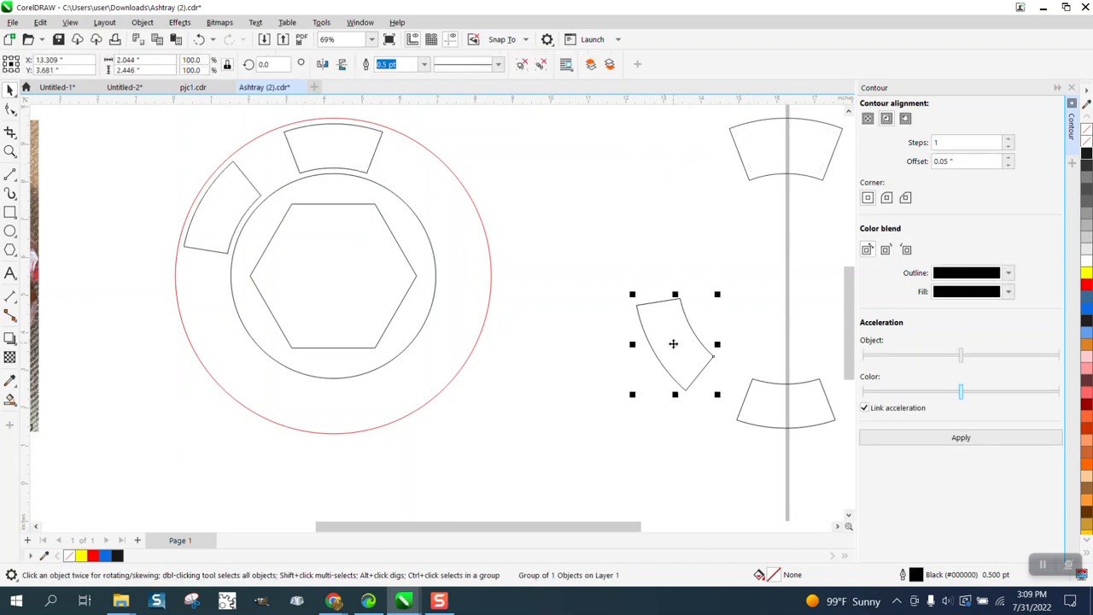
{"action": "key", "text": "Left"}
{"action": "left_click", "coordinate": [805, 410]}
{"action": "key", "text": "Left"}
{"action": "scroll", "coordinate": [632, 315], "scroll_direction": "down", "scroll_amount": 1}
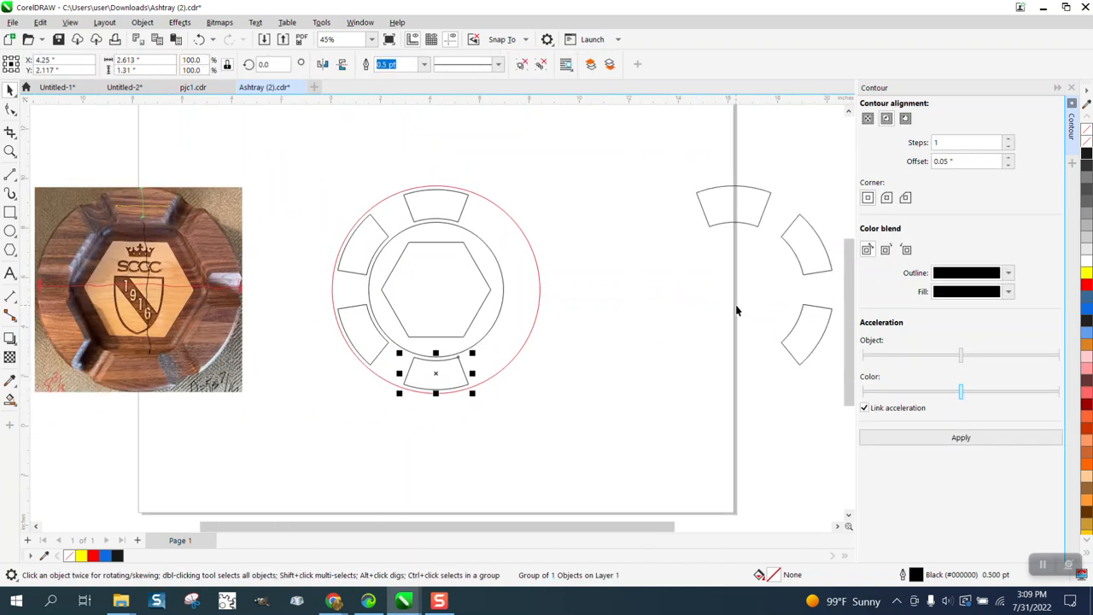
{"action": "left_click", "coordinate": [798, 322]}
{"action": "key", "text": "Left"}
{"action": "left_click", "coordinate": [806, 258]}
{"action": "key", "text": "Left"}
{"action": "left_click_drag", "start_coordinate": [668, 168], "coordinate": [788, 260]}
{"action": "key", "text": "Delete"}
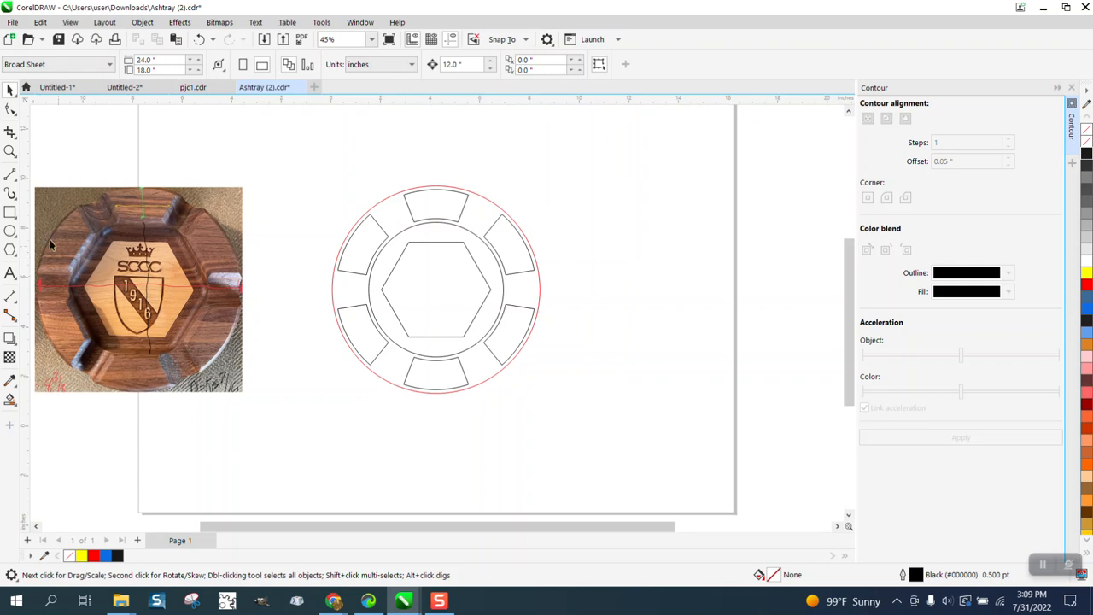
Step: Give all the ashtray's circles, hexagon and rim segments a red outline with Hairline width
{"action": "left_click", "coordinate": [11, 151]}
{"action": "left_click_drag", "start_coordinate": [308, 171], "coordinate": [746, 455]}
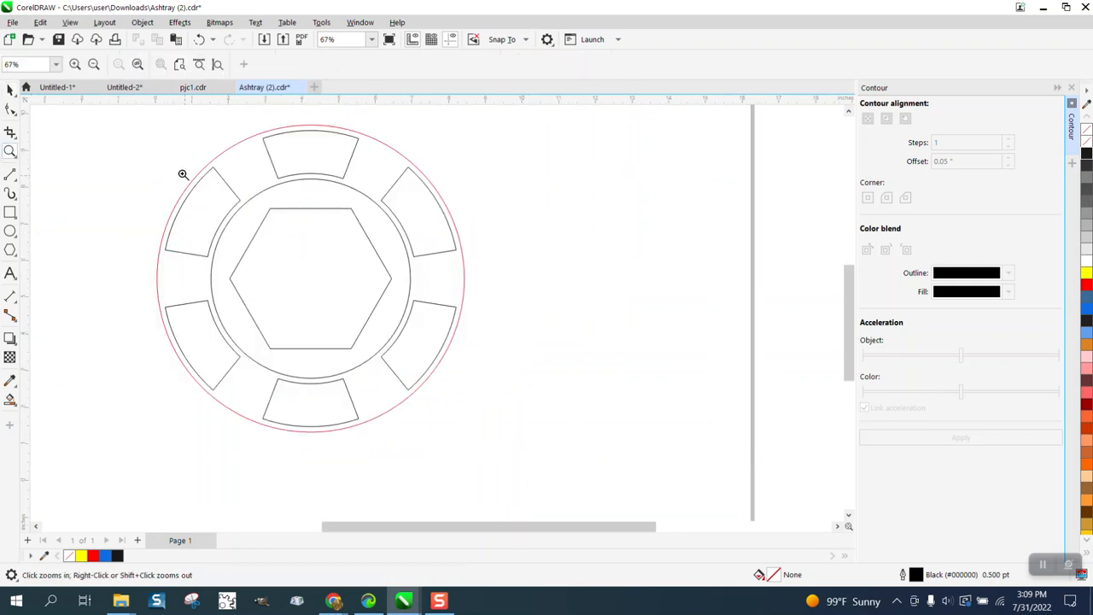
{"action": "left_click", "coordinate": [10, 89]}
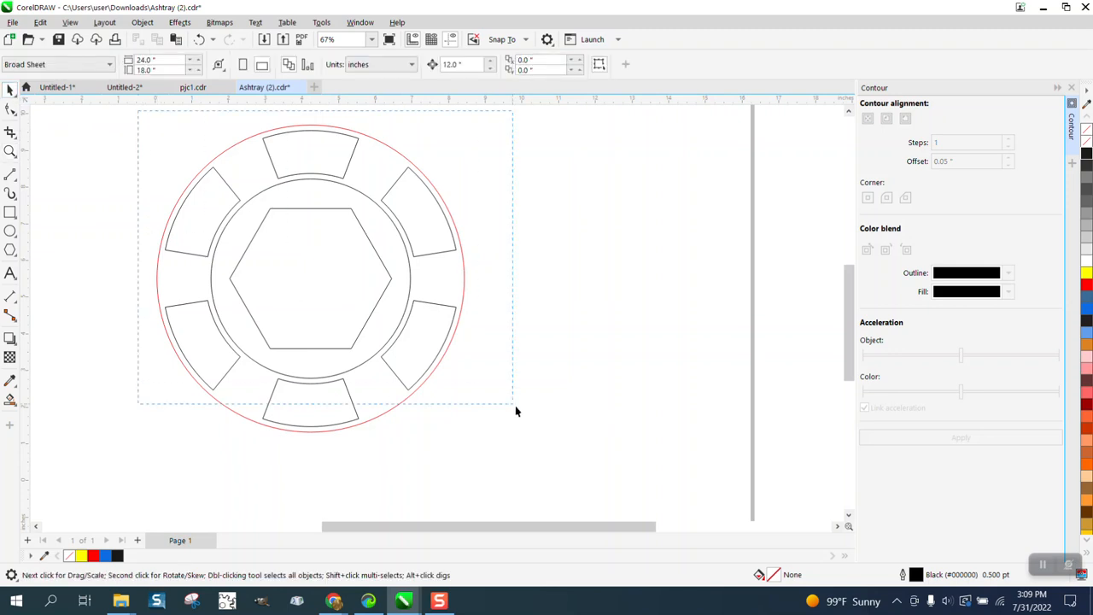
{"action": "key", "text": "ctrl+a"}
{"action": "right_click", "coordinate": [1087, 285]}
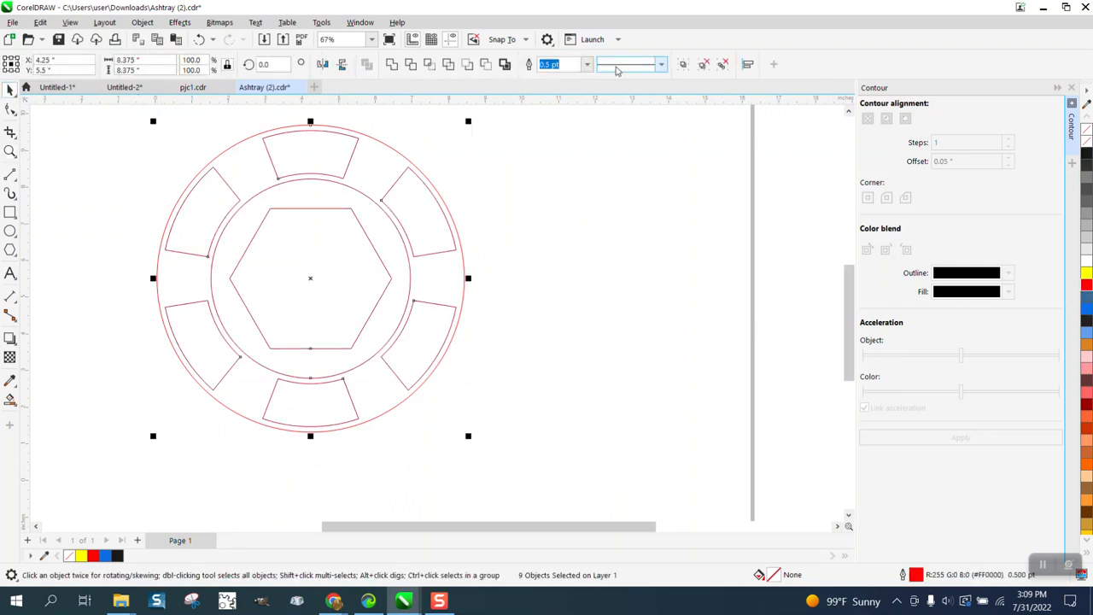
{"action": "left_click", "coordinate": [587, 64]}
{"action": "left_click", "coordinate": [551, 88]}
{"action": "left_click", "coordinate": [492, 224]}
{"action": "left_click", "coordinate": [368, 239]}
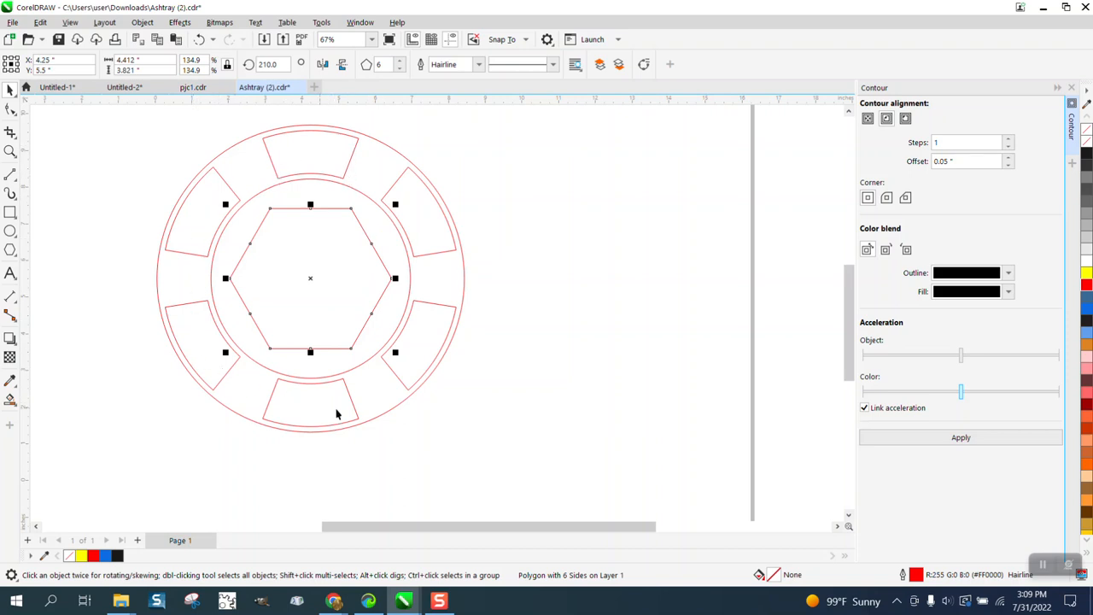
{"action": "scroll", "coordinate": [447, 326], "scroll_direction": "down", "scroll_amount": 3}
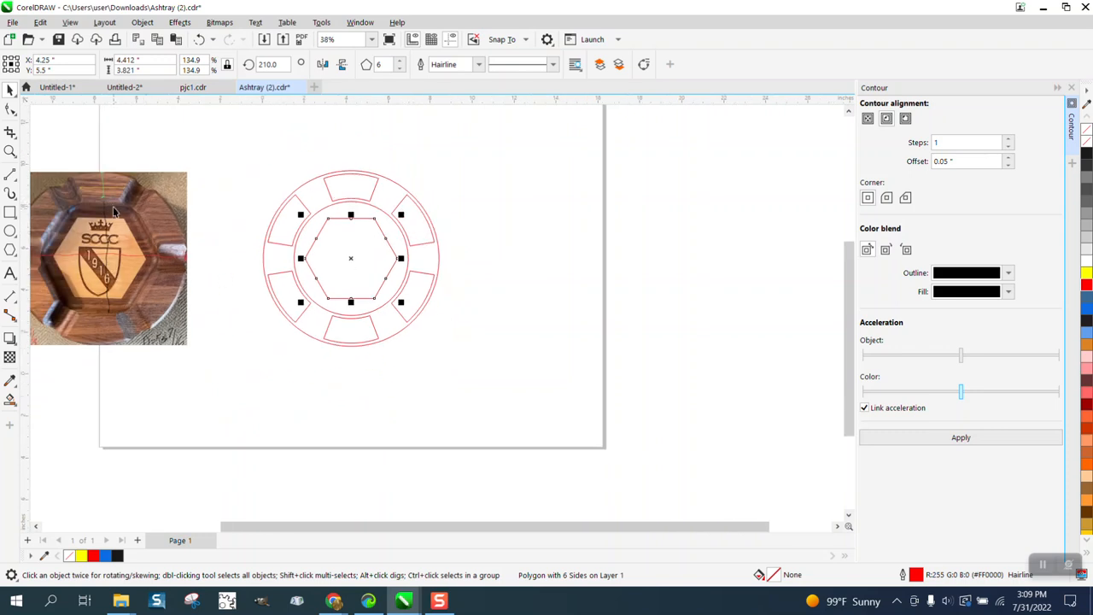
{"action": "left_click", "coordinate": [11, 152]}
{"action": "left_click_drag", "start_coordinate": [213, 158], "coordinate": [582, 382]}
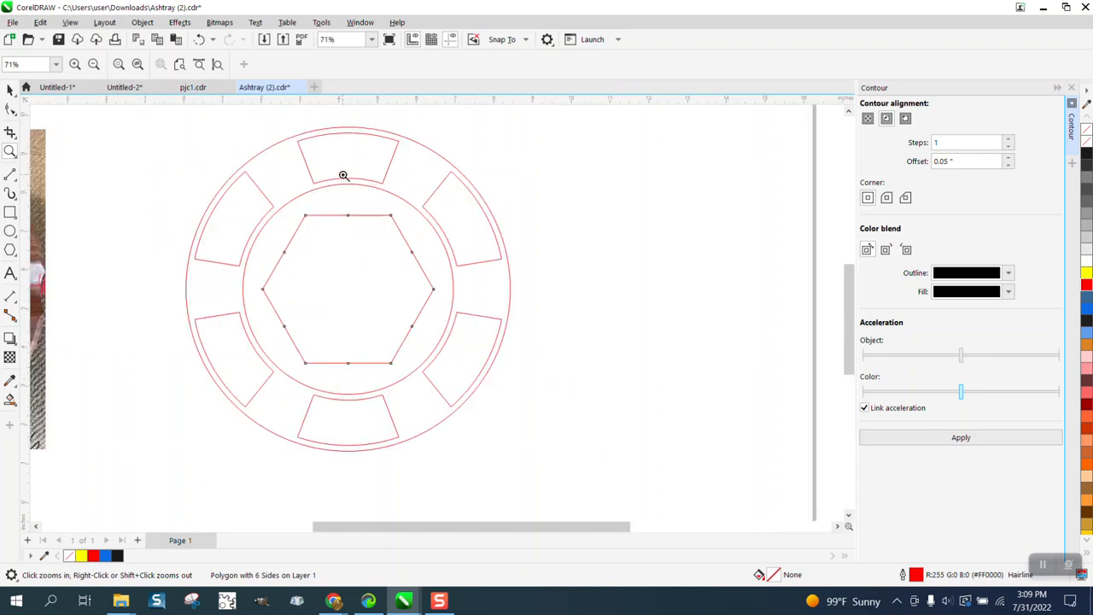